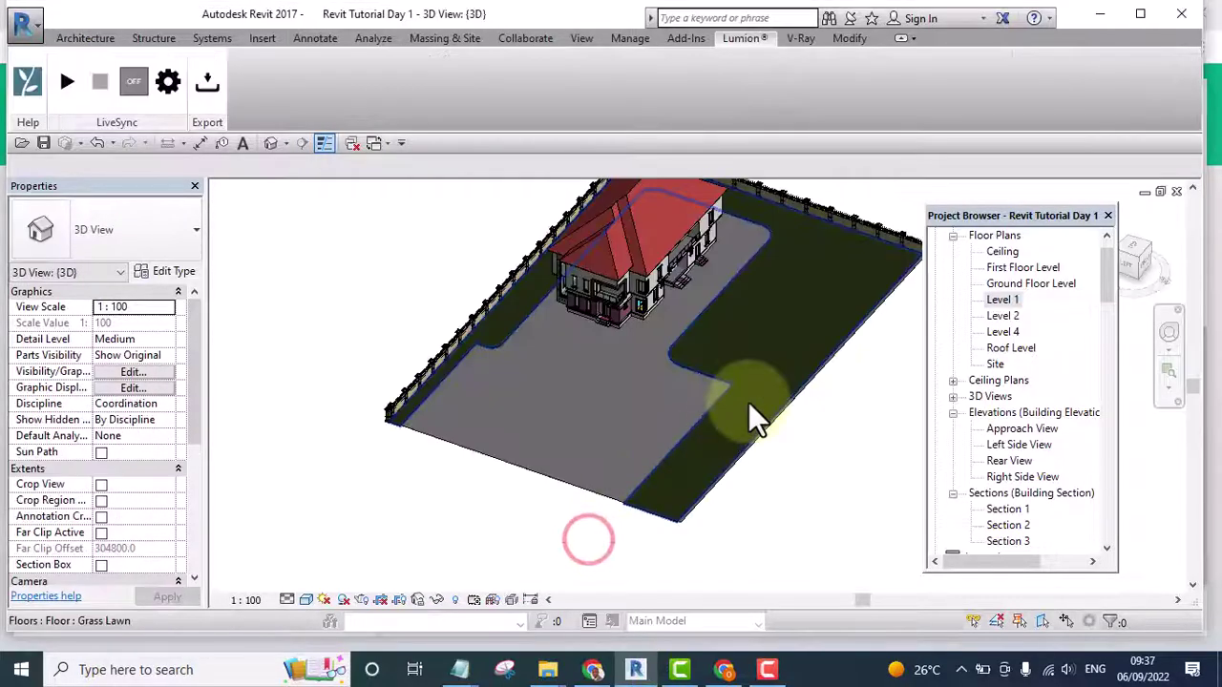
Orbit and zoom the 3D site view to inspect the lawn, its edges and the fence
scroll(674, 314, "up", 3)
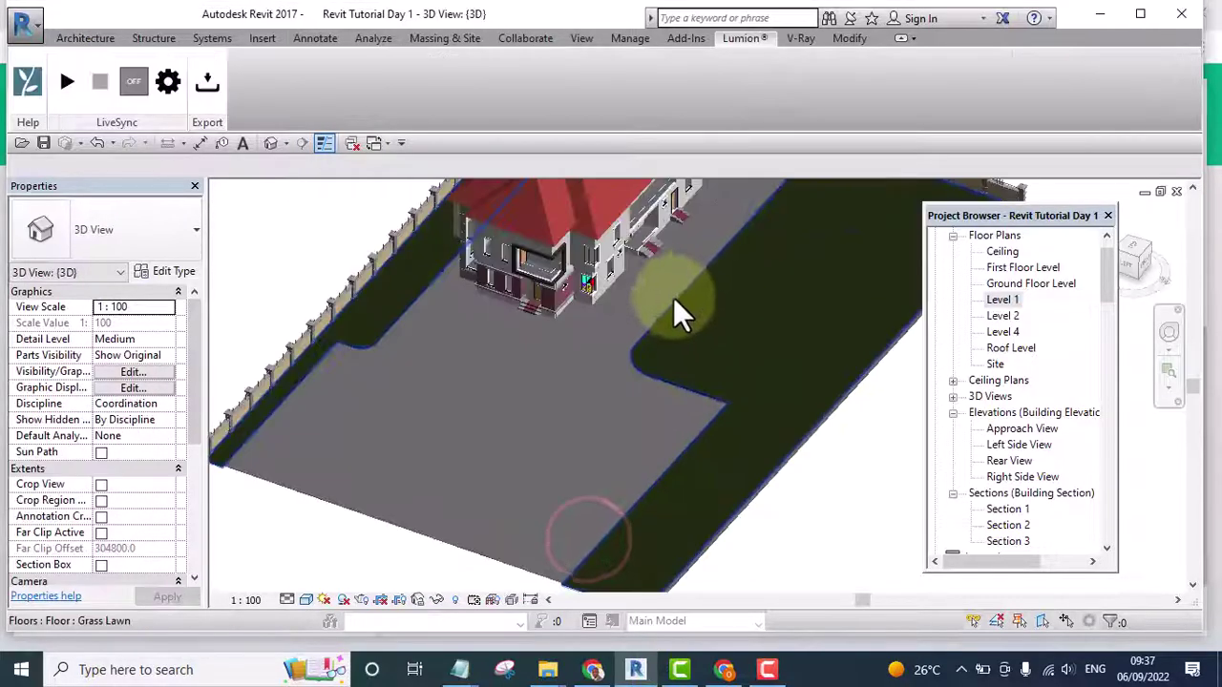
scroll(736, 468, "down", 3)
middle_click_drag(792, 537, 811, 429, "shift")
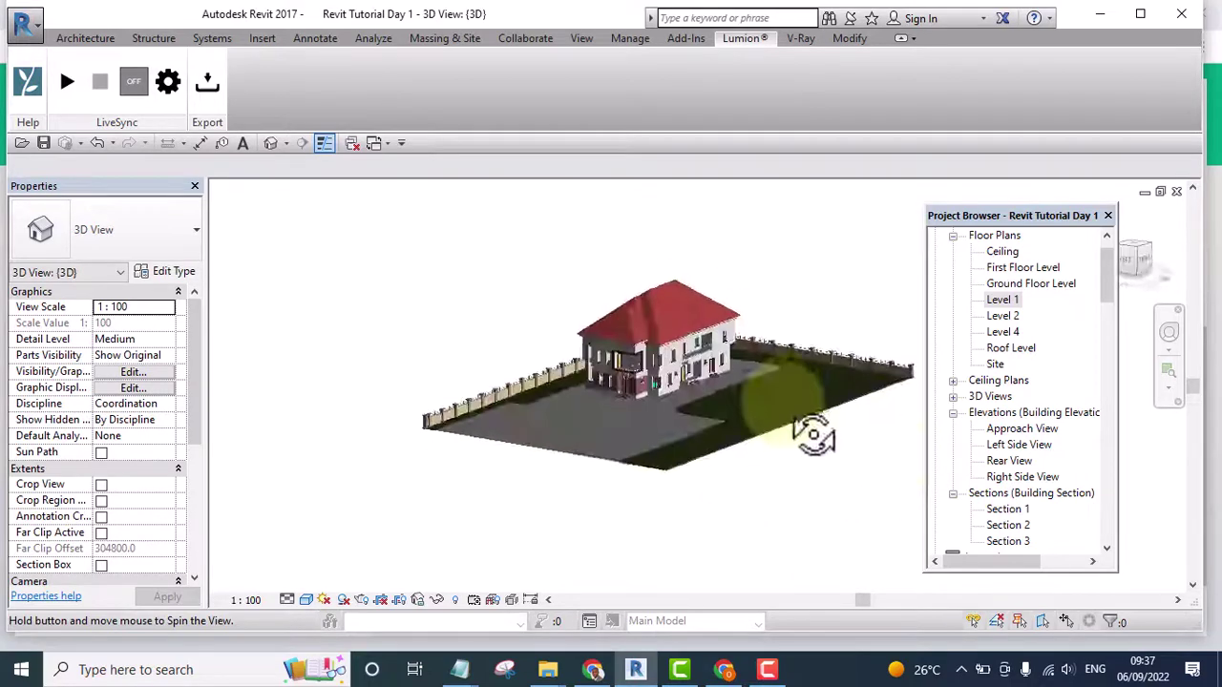
scroll(677, 429, "up", 5)
scroll(666, 452, "down", 3)
middle_click_drag(655, 436, 758, 475, "shift")
scroll(722, 406, "up", 5)
scroll(721, 392, "down", 5)
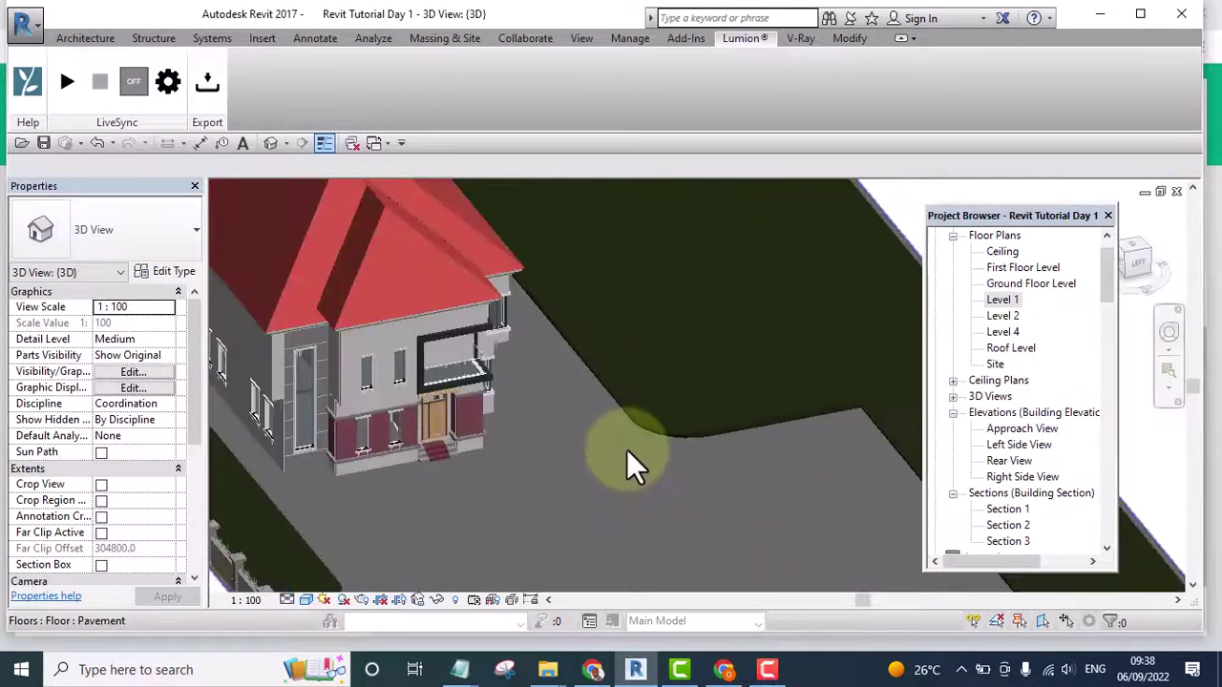
middle_click_drag(633, 464, 559, 445, "shift")
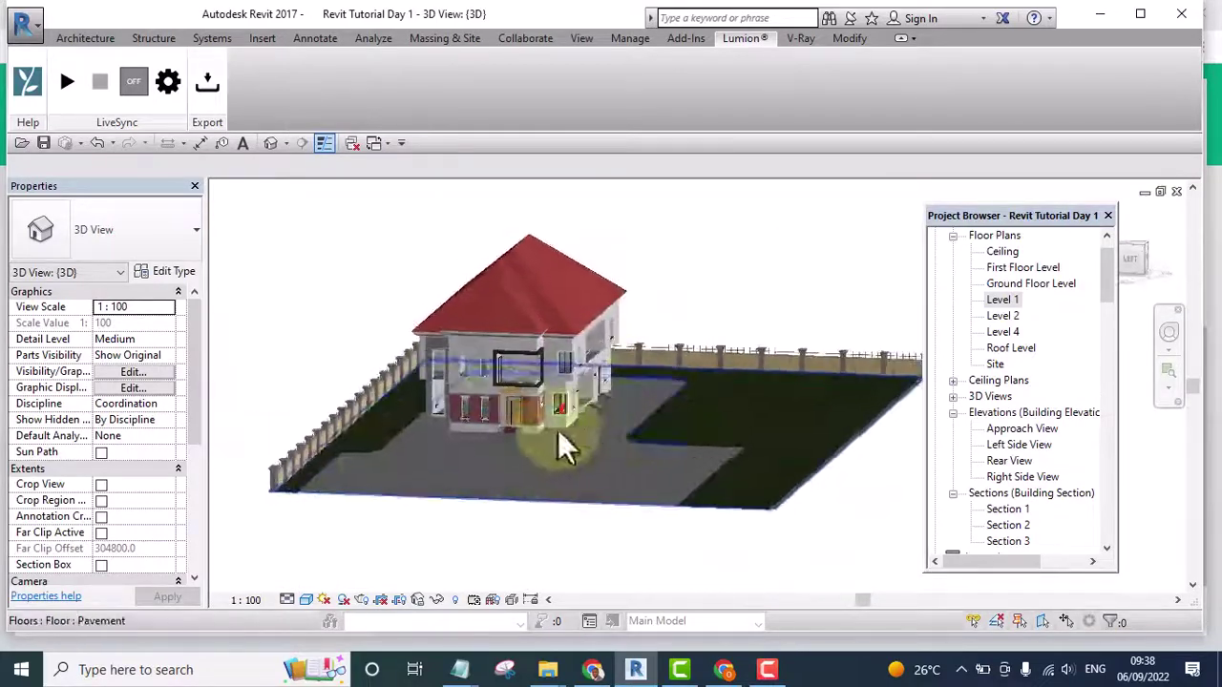
scroll(350, 458, "up", 6)
middle_click_drag(413, 471, 575, 471, "shift")
scroll(539, 468, "down", 5)
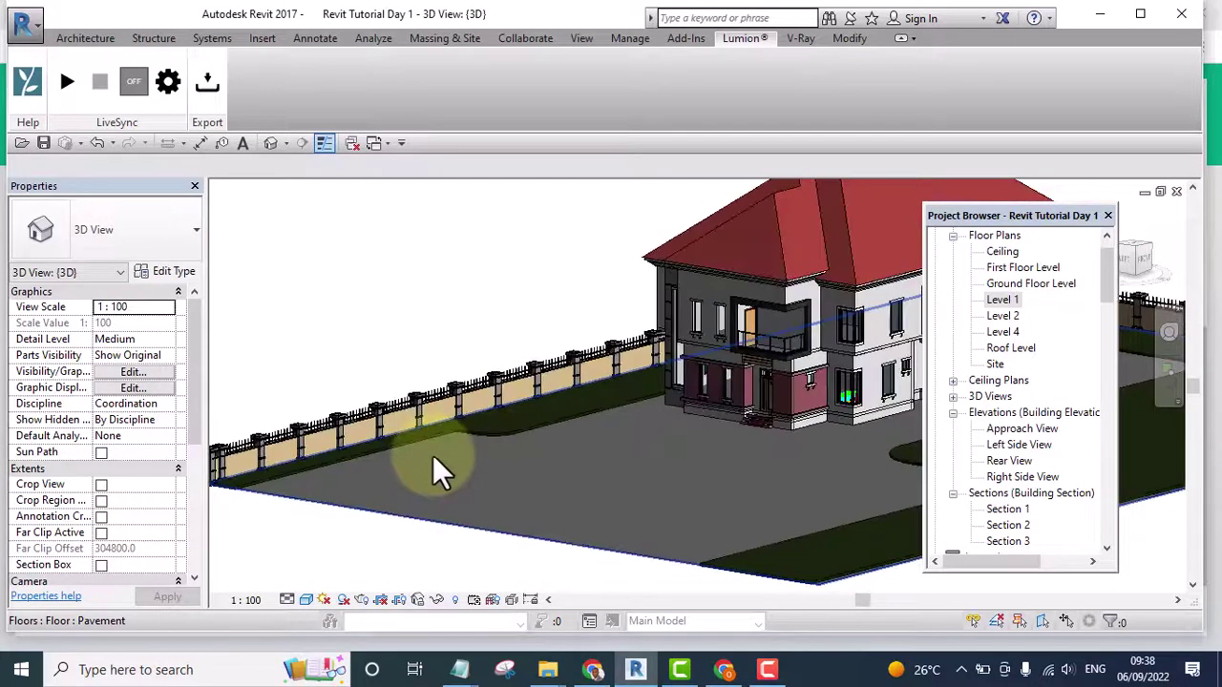
middle_click_drag(437, 469, 450, 464, "shift")
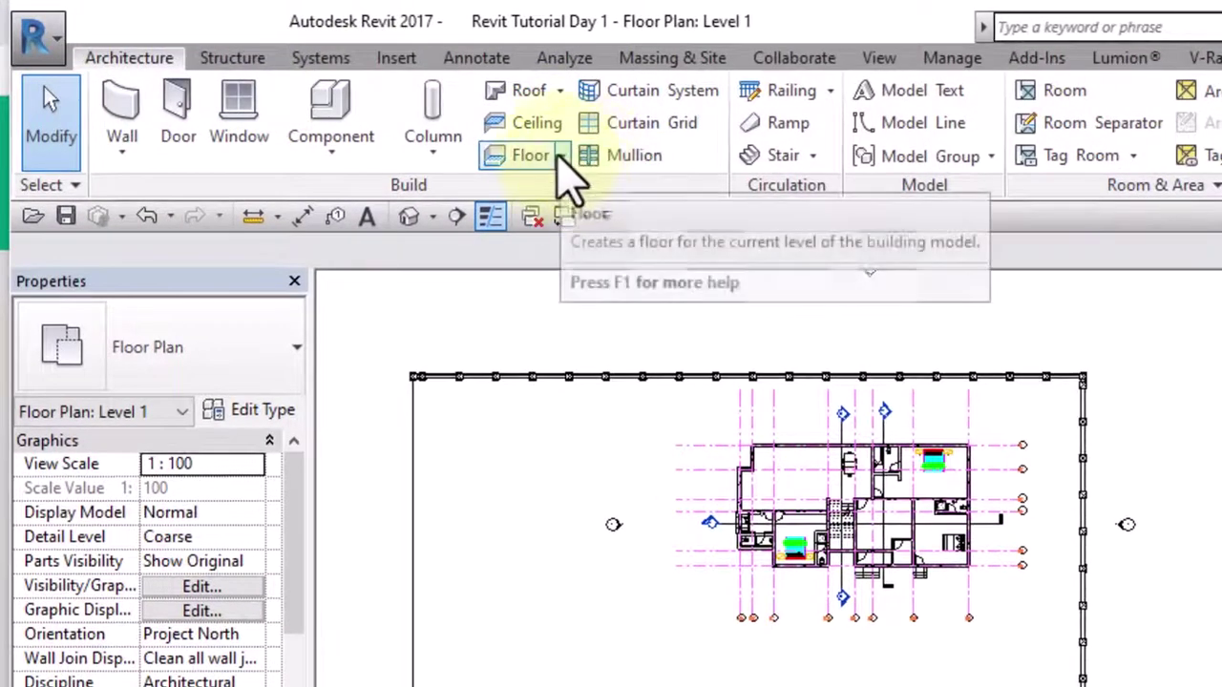
Start an architectural floor on Level 1, saving the project at the reminder
left_click(563, 159)
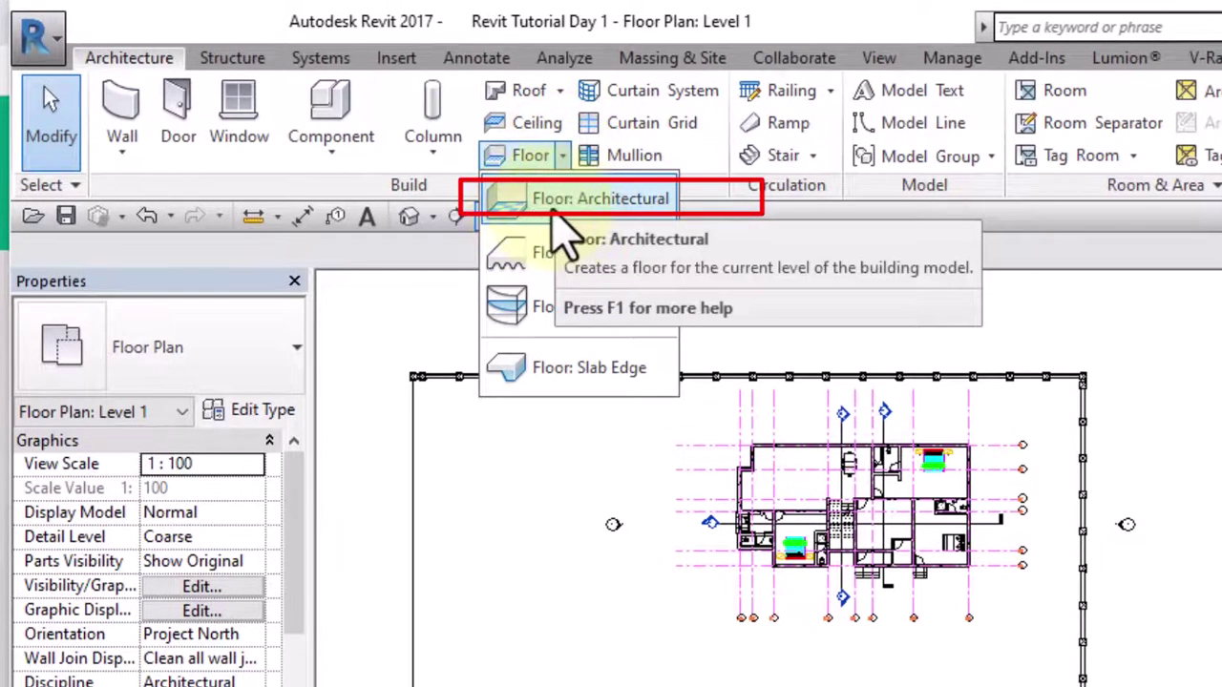
left_click(563, 200)
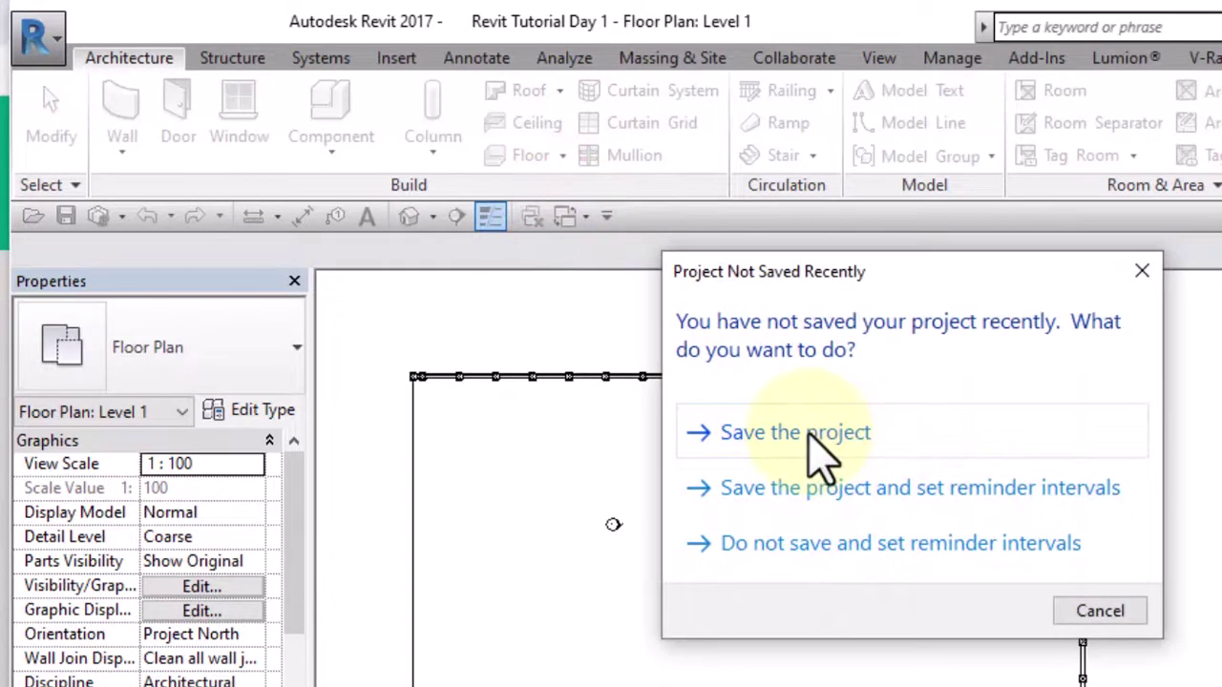
left_click(810, 439)
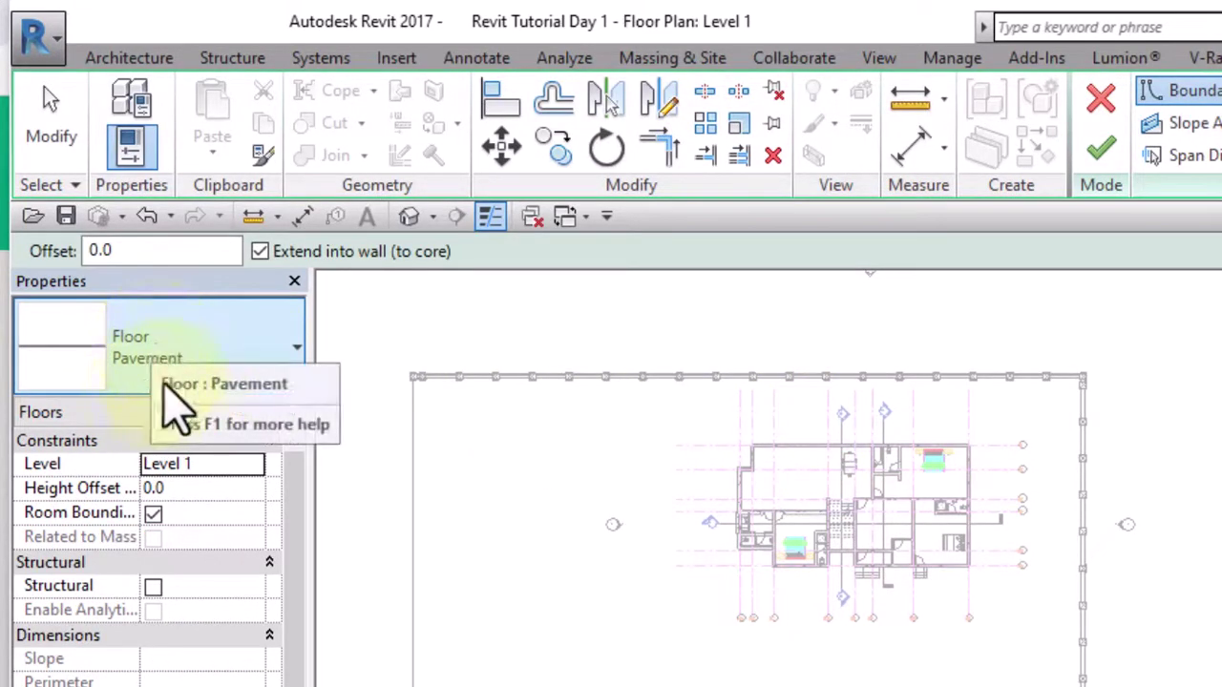
Switch the sketched floor's type from Pavement to Generic 150mm
left_click(188, 344)
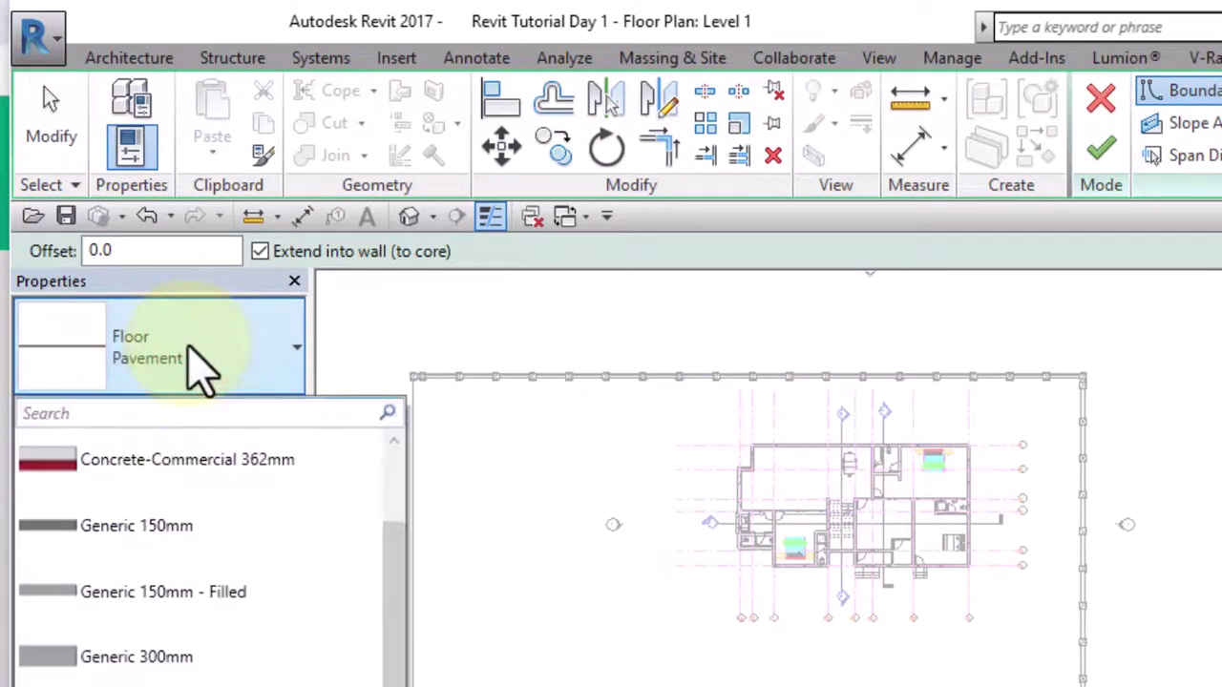
left_click_drag(406, 573, 410, 434)
left_click_drag(401, 510, 409, 595)
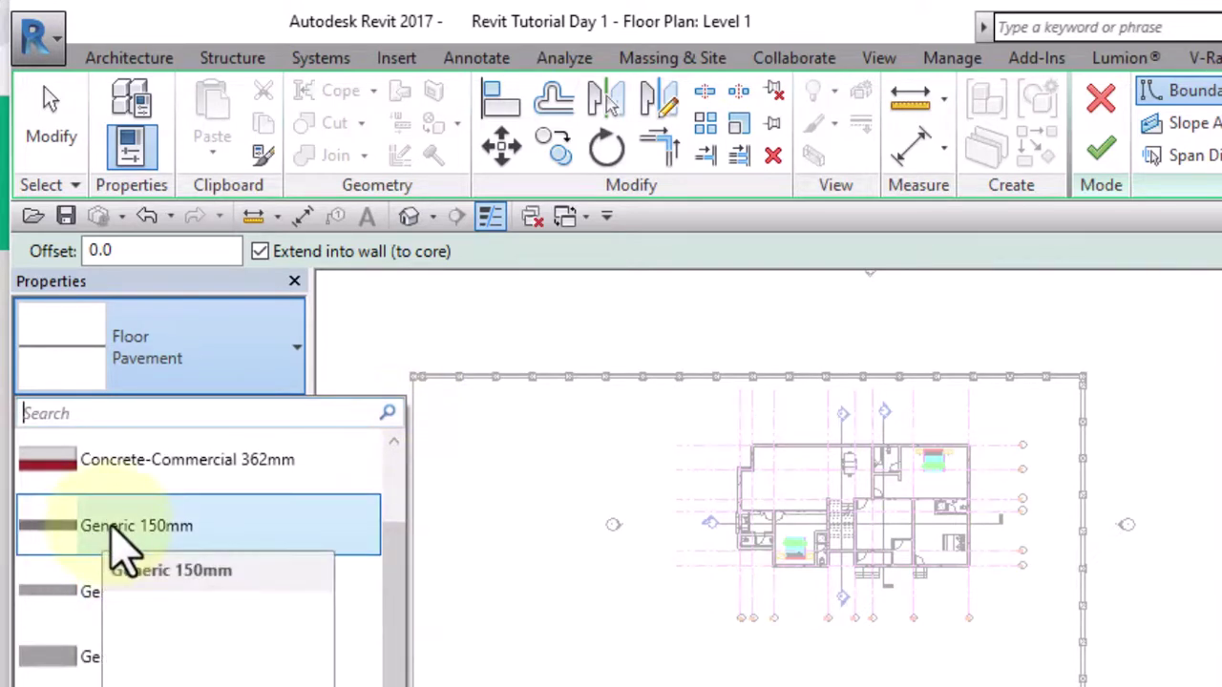
left_click(113, 533)
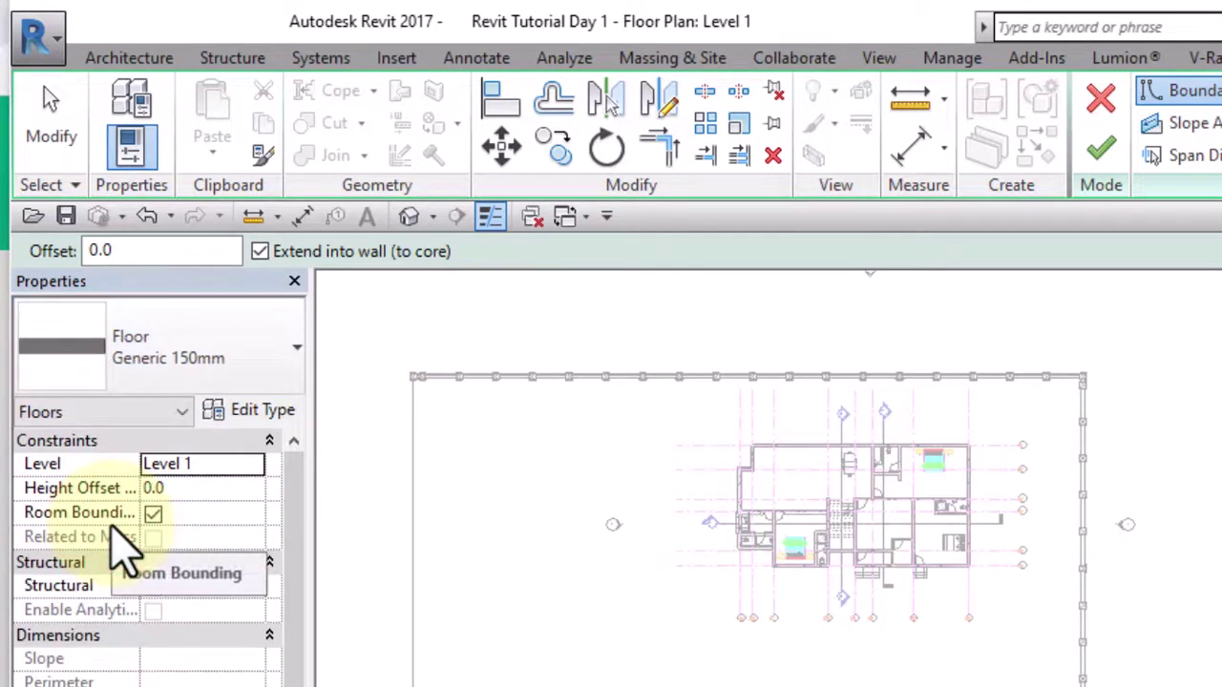
left_click(234, 412)
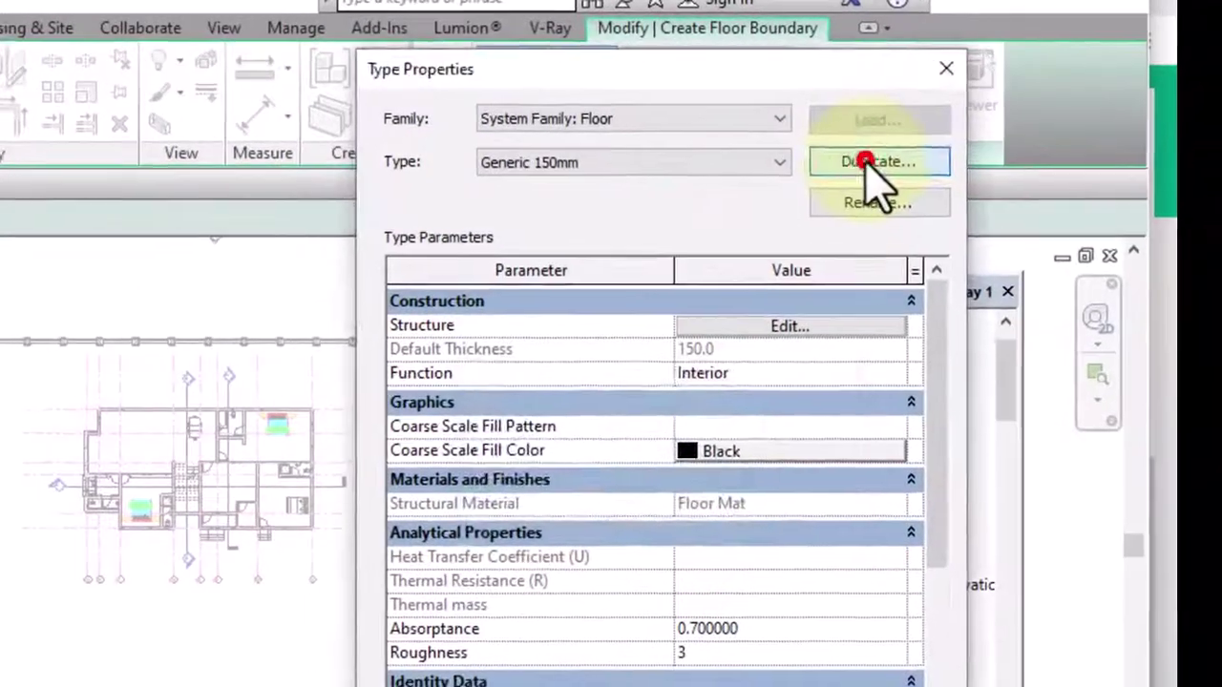
Duplicate Generic 150mm as a 'Grass Lawn' floor type and edit its structure layers
left_click(864, 161)
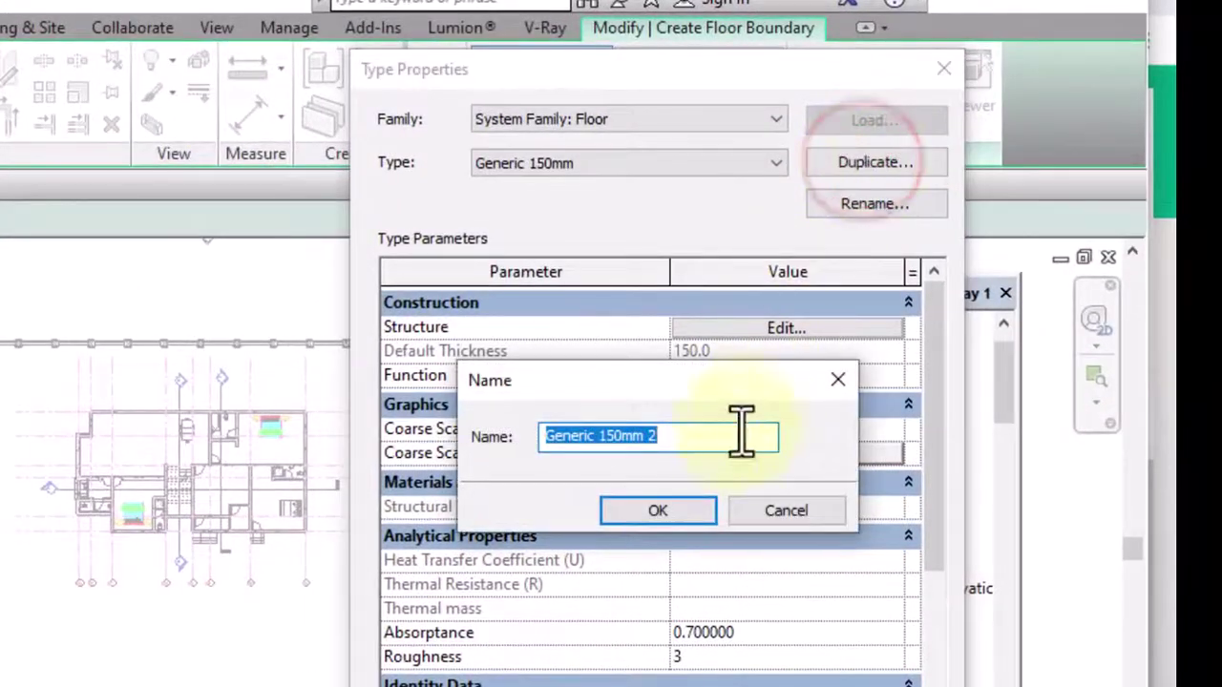
double_click(694, 446)
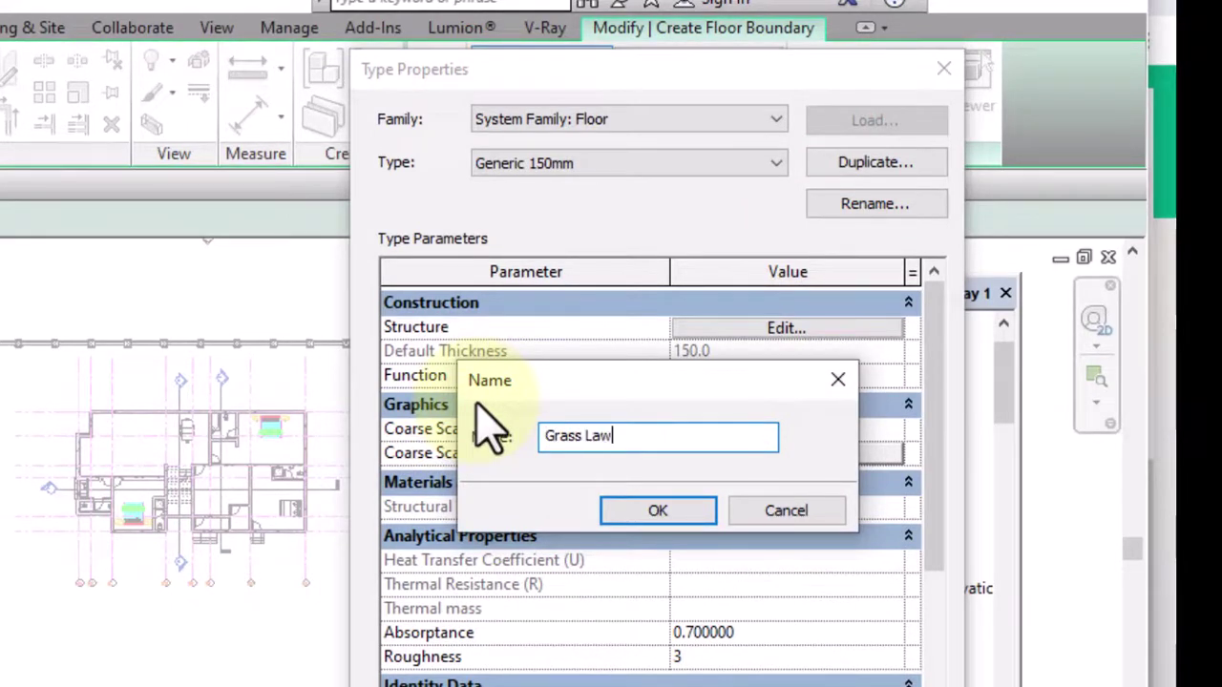
left_click(655, 512)
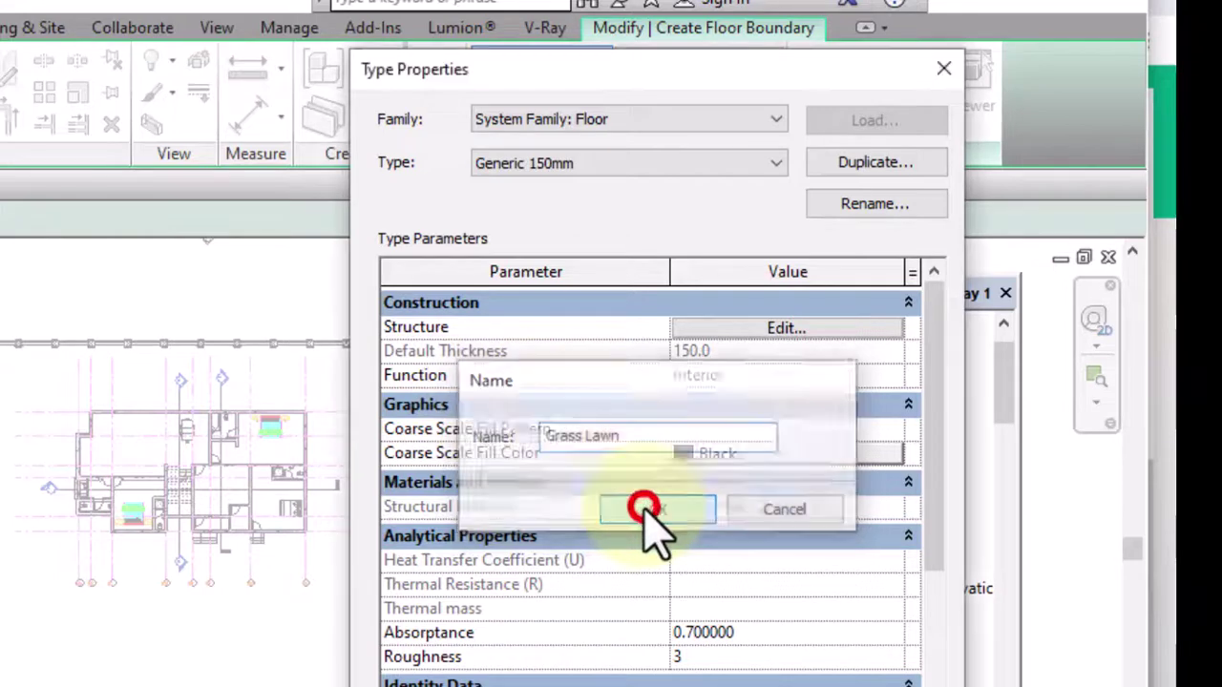
left_click(789, 330)
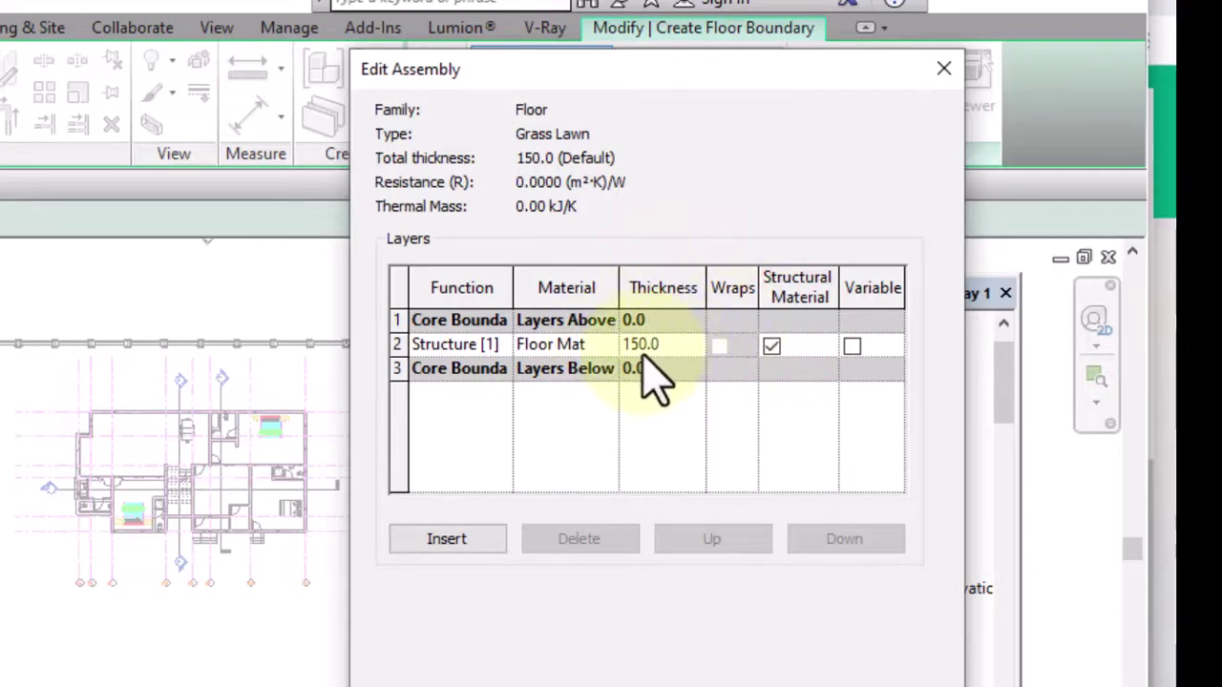
Duplicate the Floor Mat material as 'Grass Lawn' and start replacing its appearance asset
left_click(605, 345)
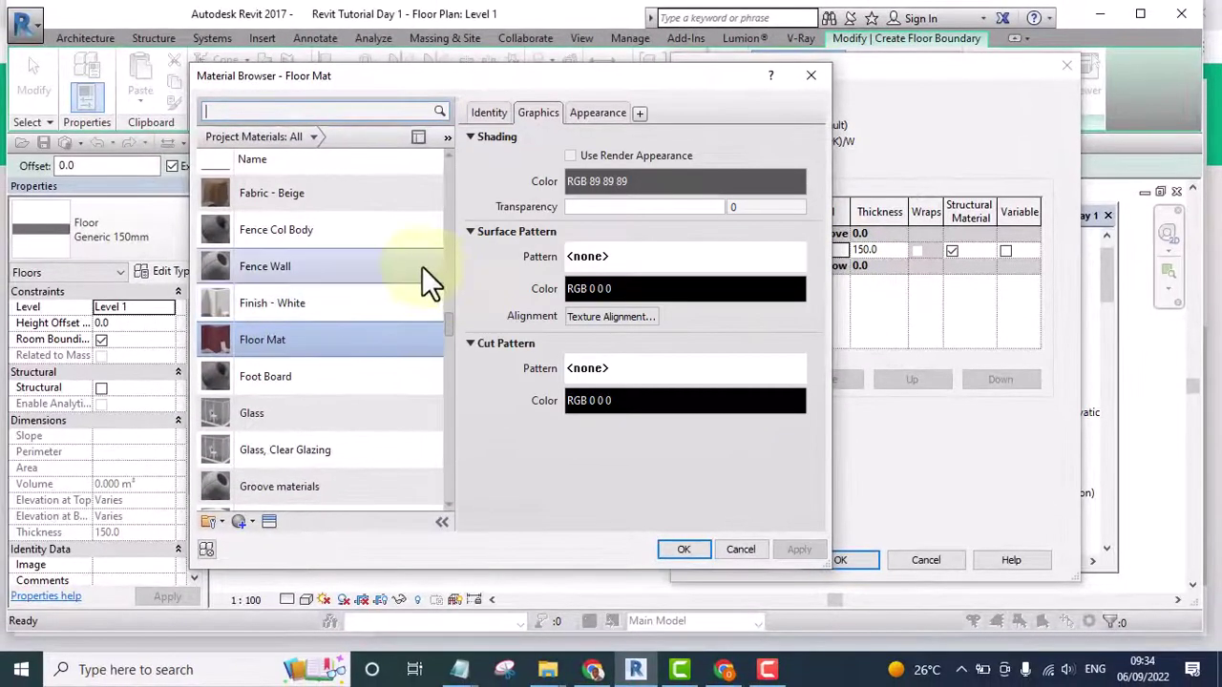
right_click(248, 336)
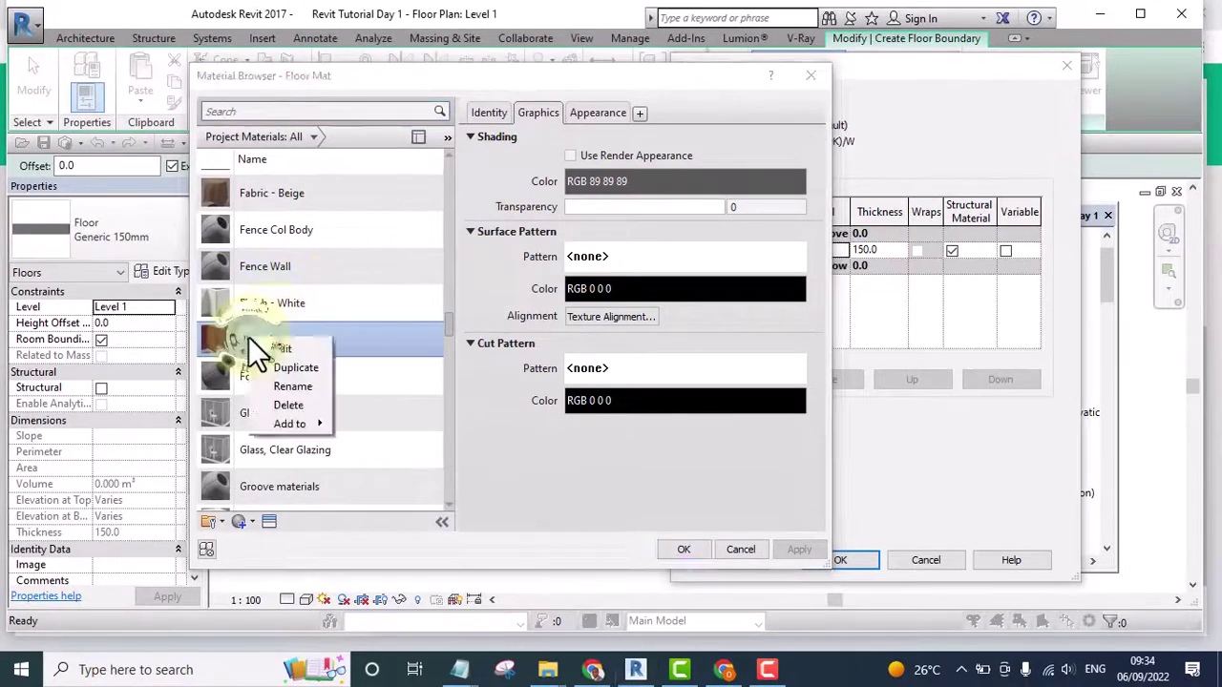
left_click(289, 367)
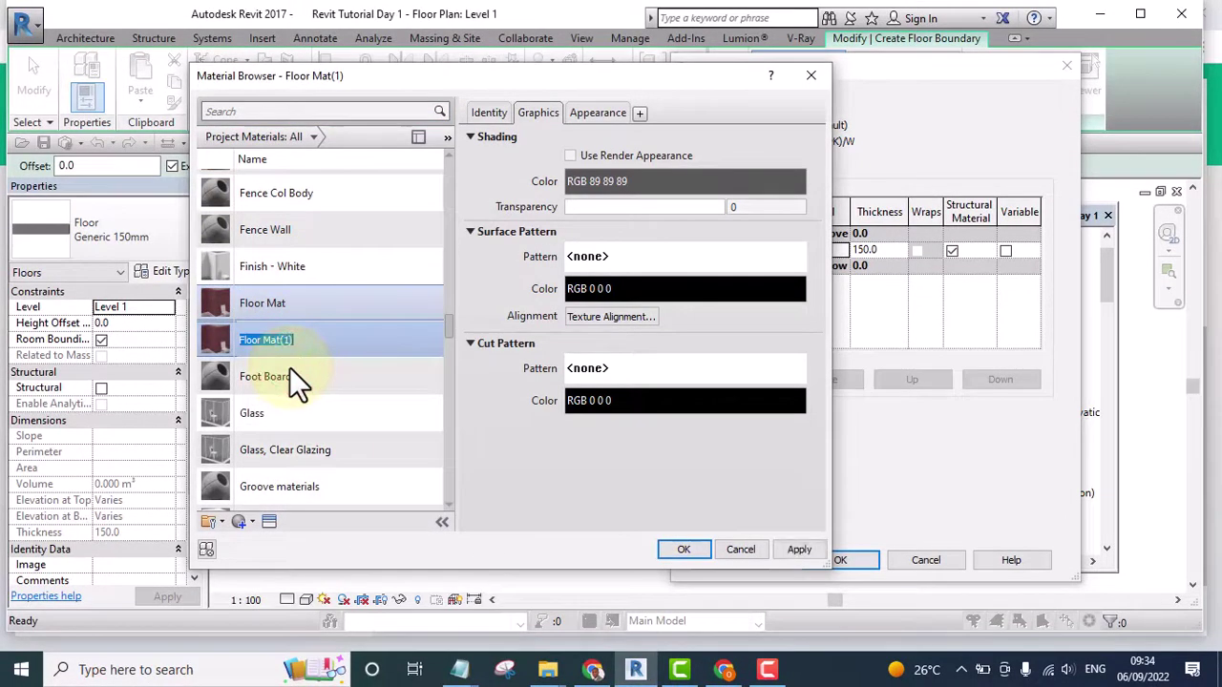
type("Grass Lawn")
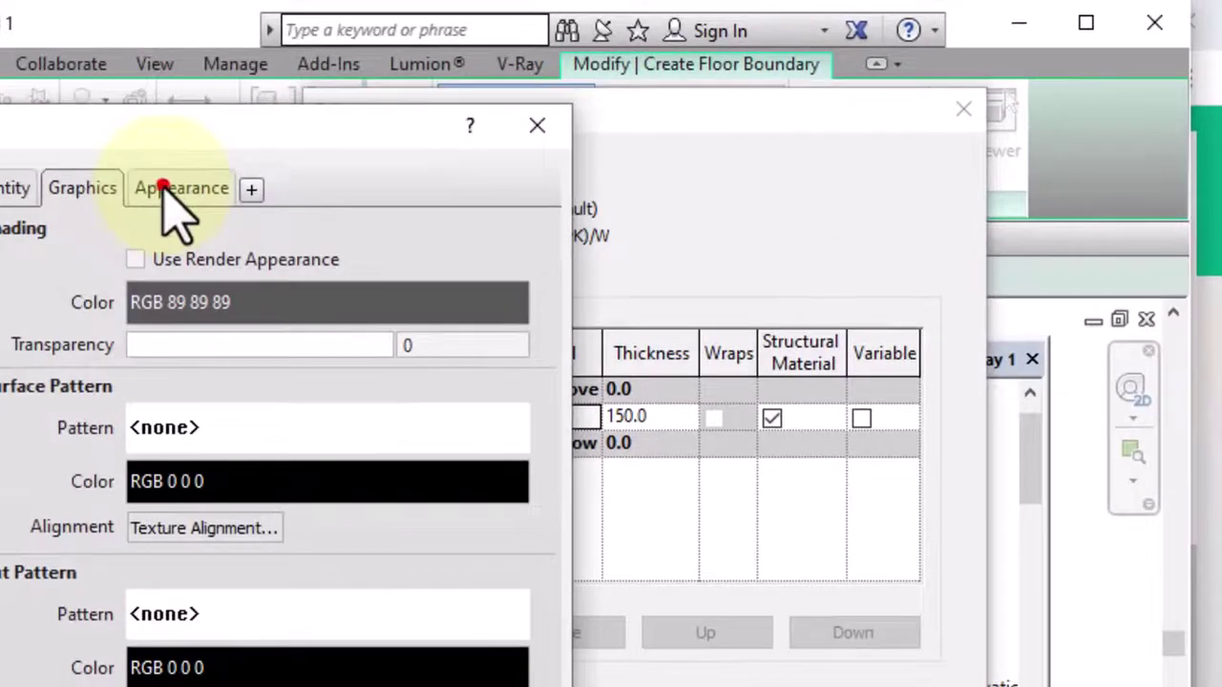
left_click(593, 114)
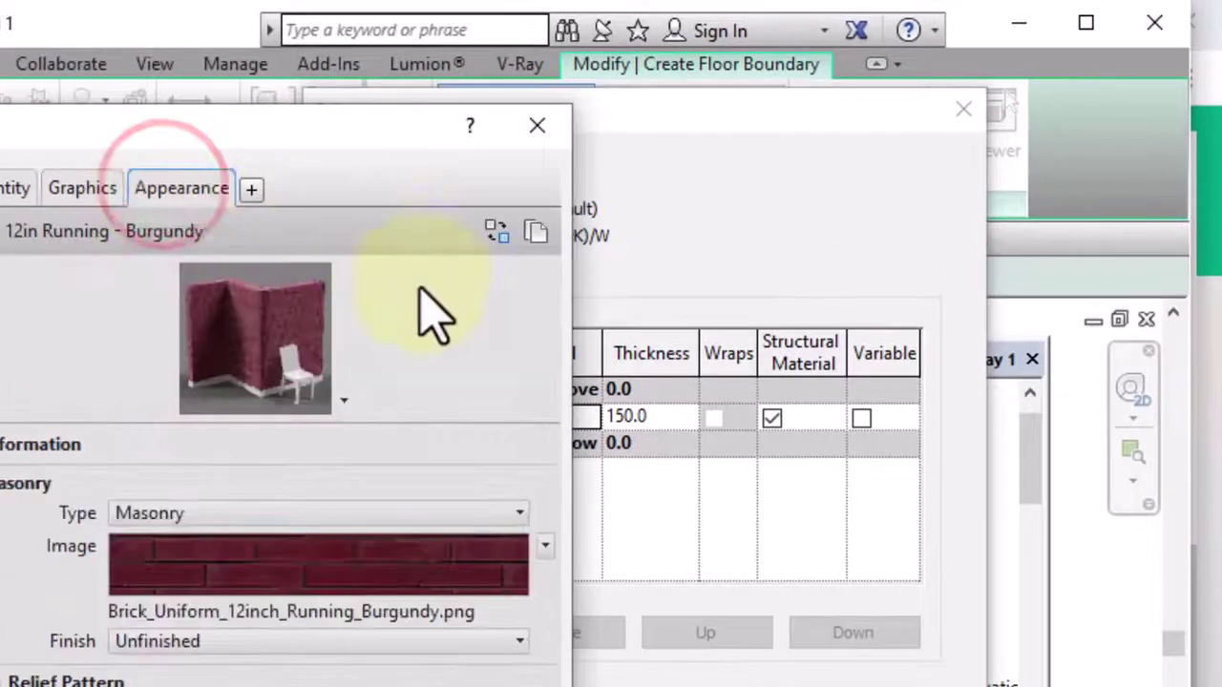
left_click(492, 232)
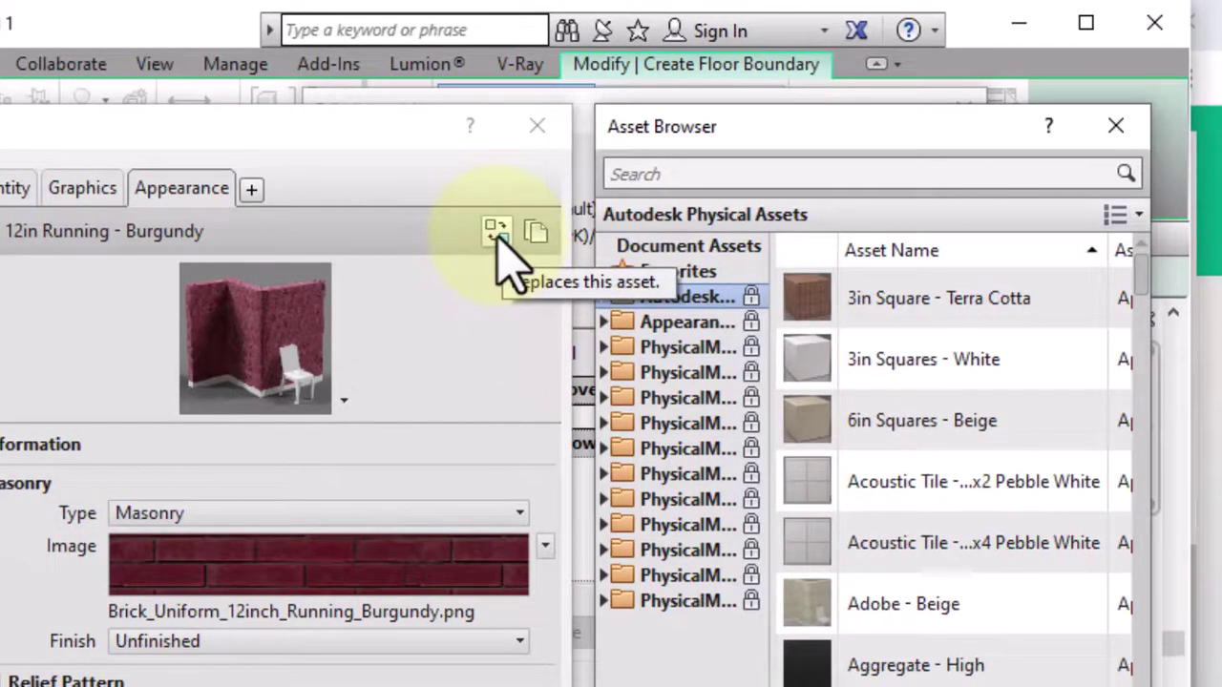
Replace the Grass Lawn material's appearance with the Sitework 'Grass - Dark Rye' asset
left_click(674, 325)
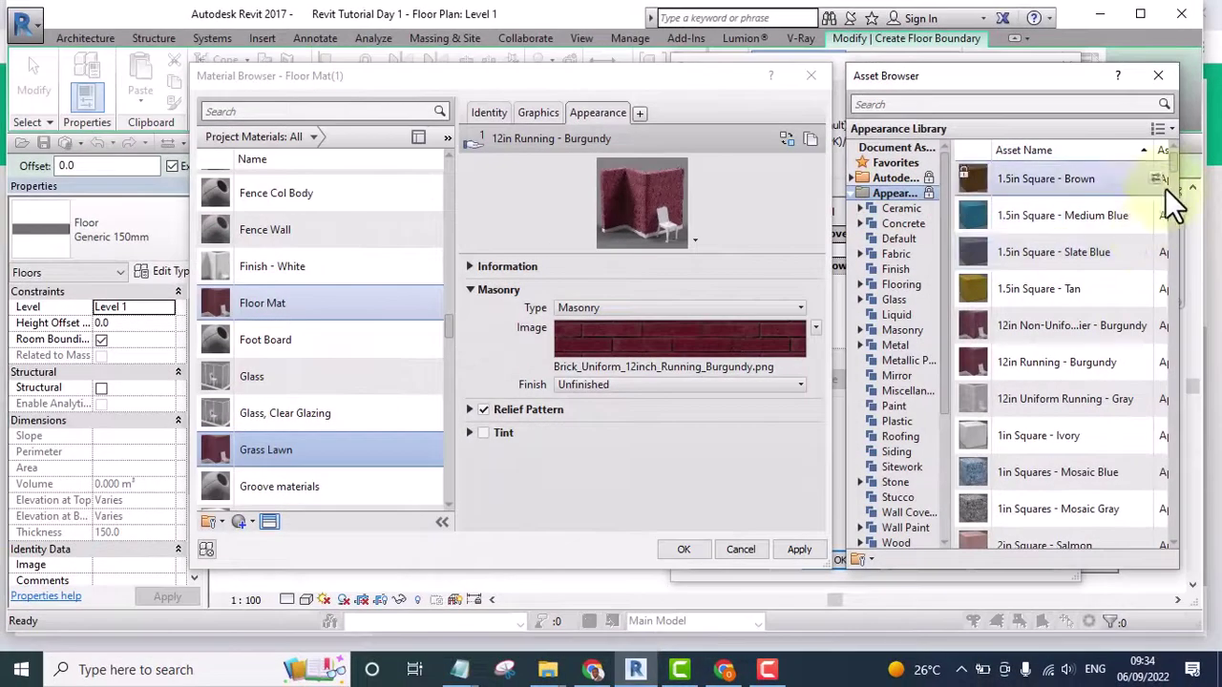
left_click_drag(1176, 163, 1174, 170)
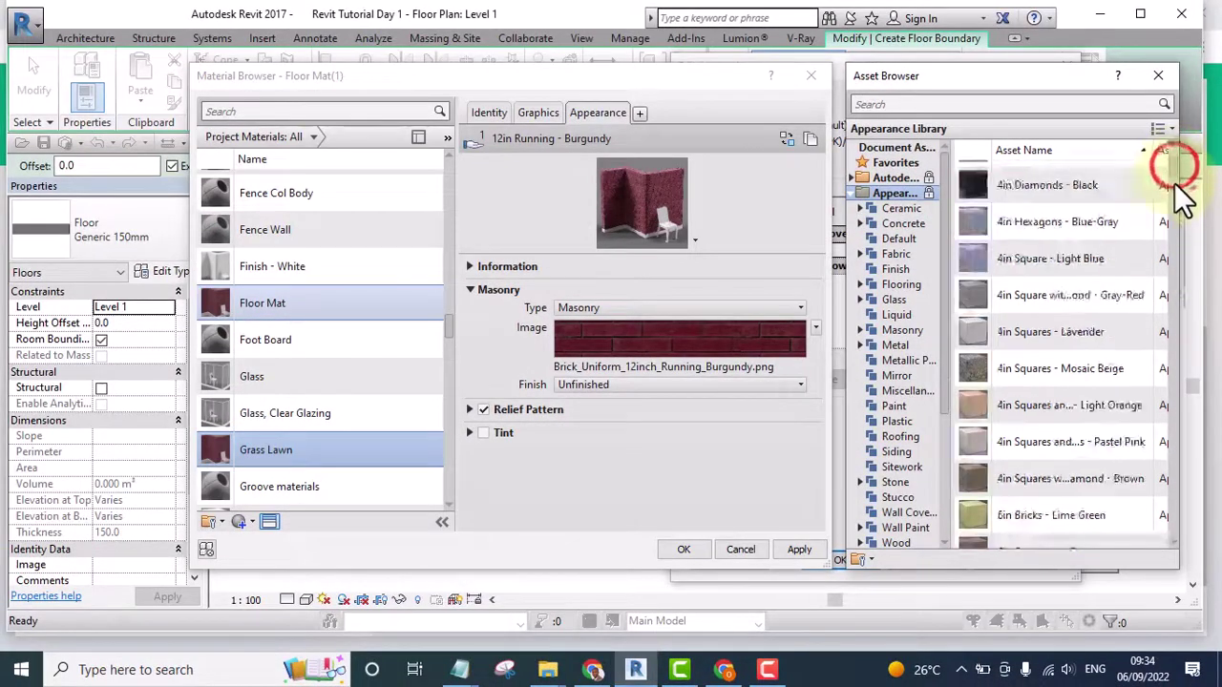
scroll(1137, 232, "down", 5)
scroll(887, 441, "down", 2)
scroll(916, 439, "up", 1)
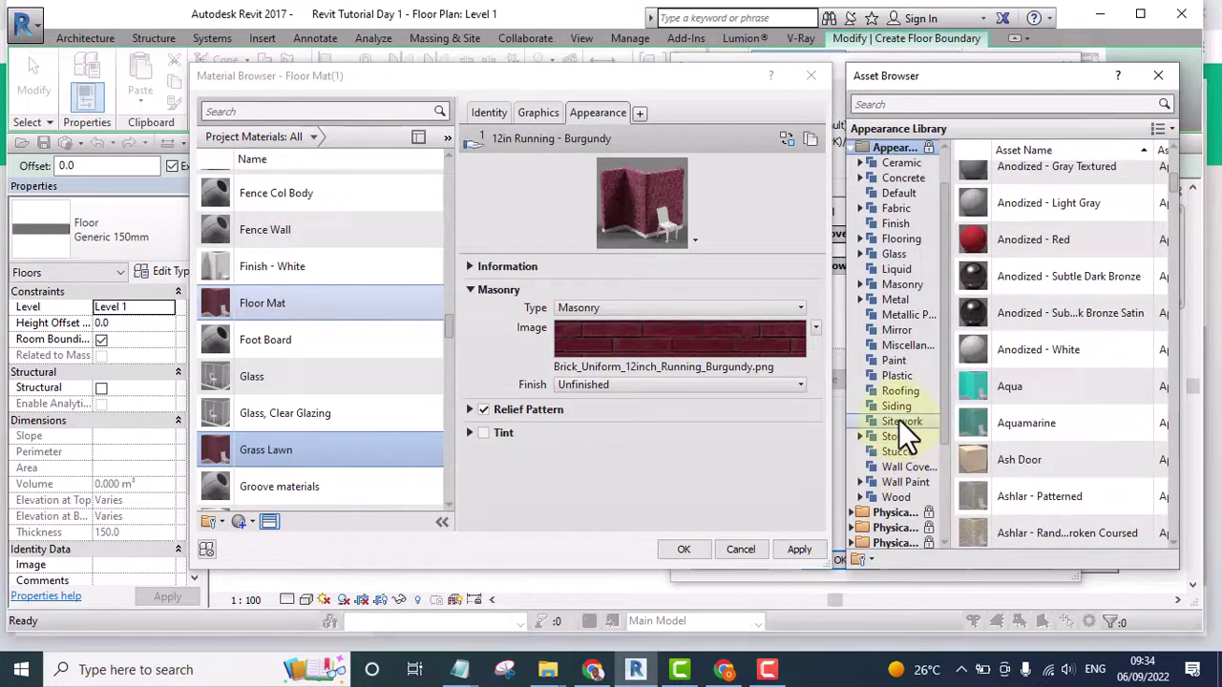
left_click(898, 421)
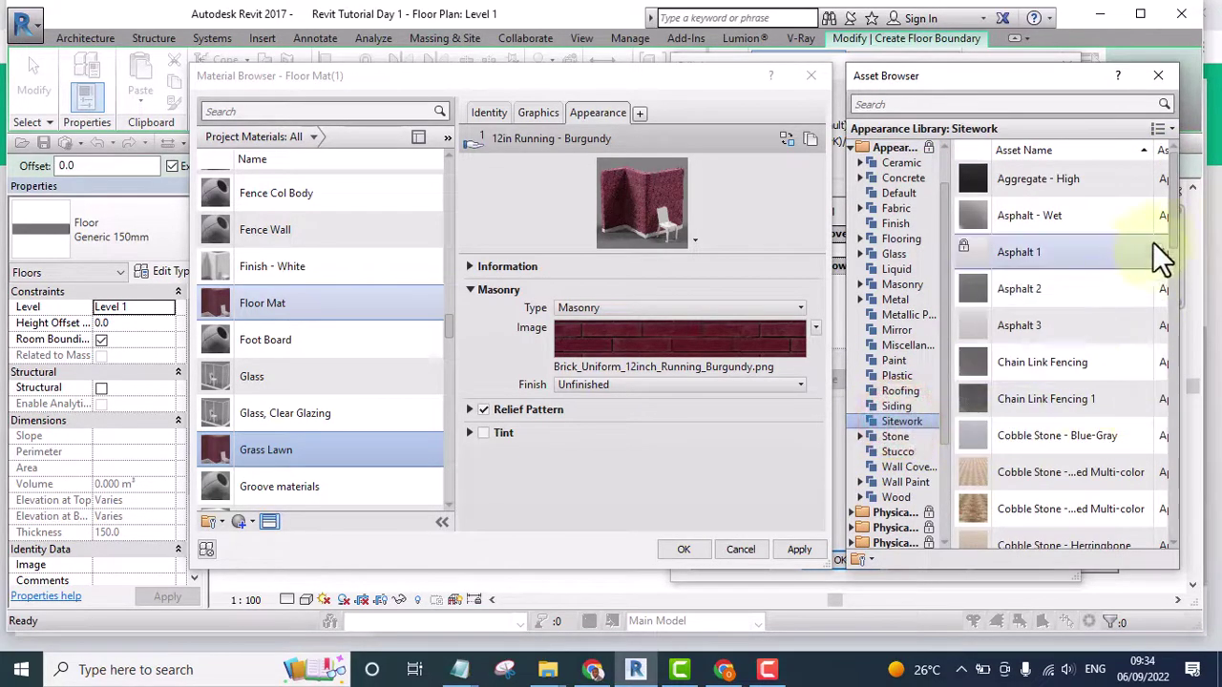
left_click_drag(1180, 215, 1183, 344)
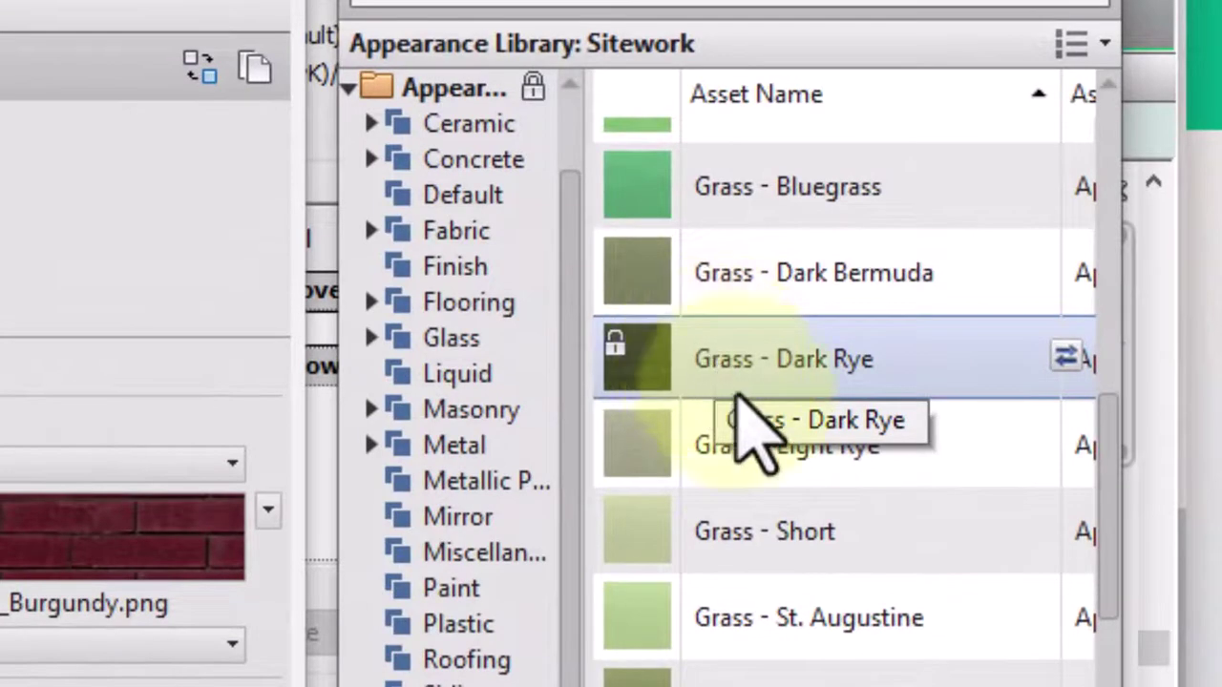
right_click(704, 336)
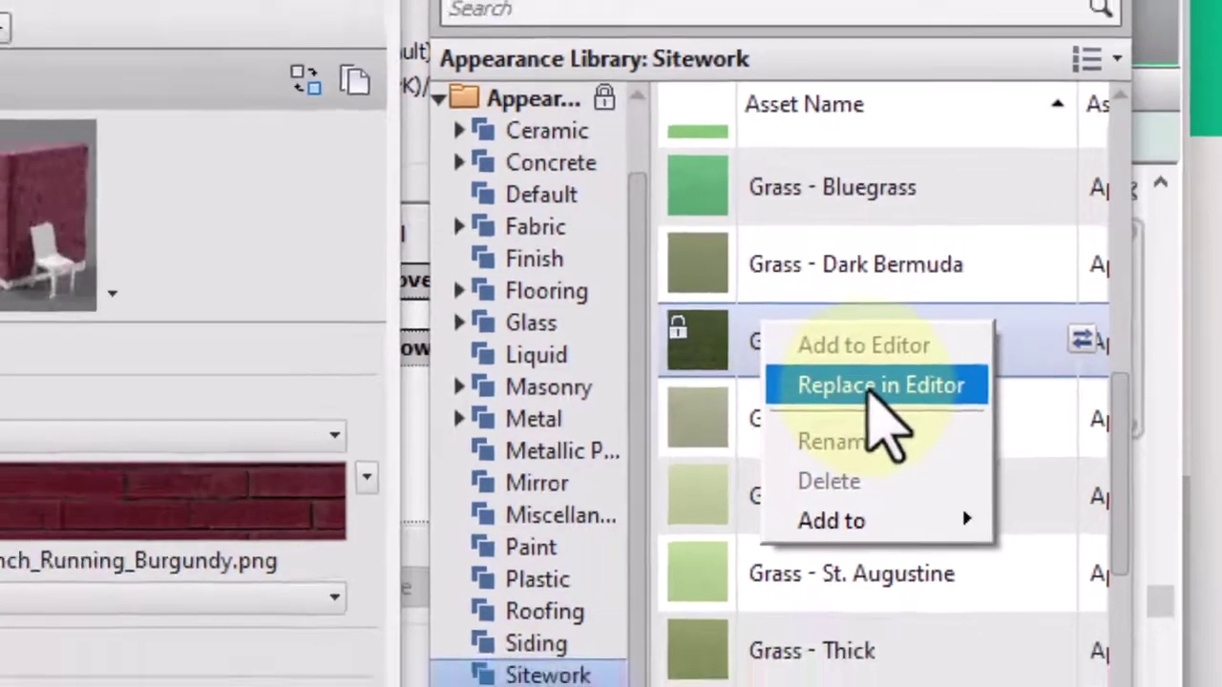
left_click(871, 387)
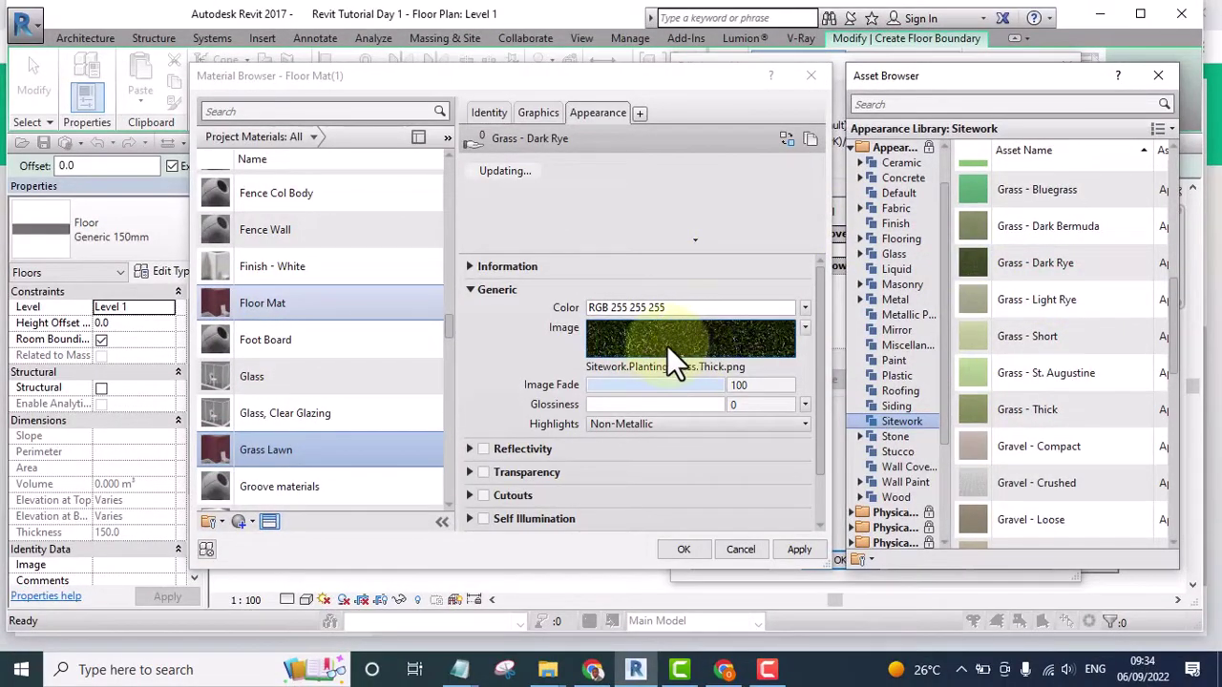
Apply the grass material and confirm the layer assembly and Grass Lawn type properties
left_click(1165, 75)
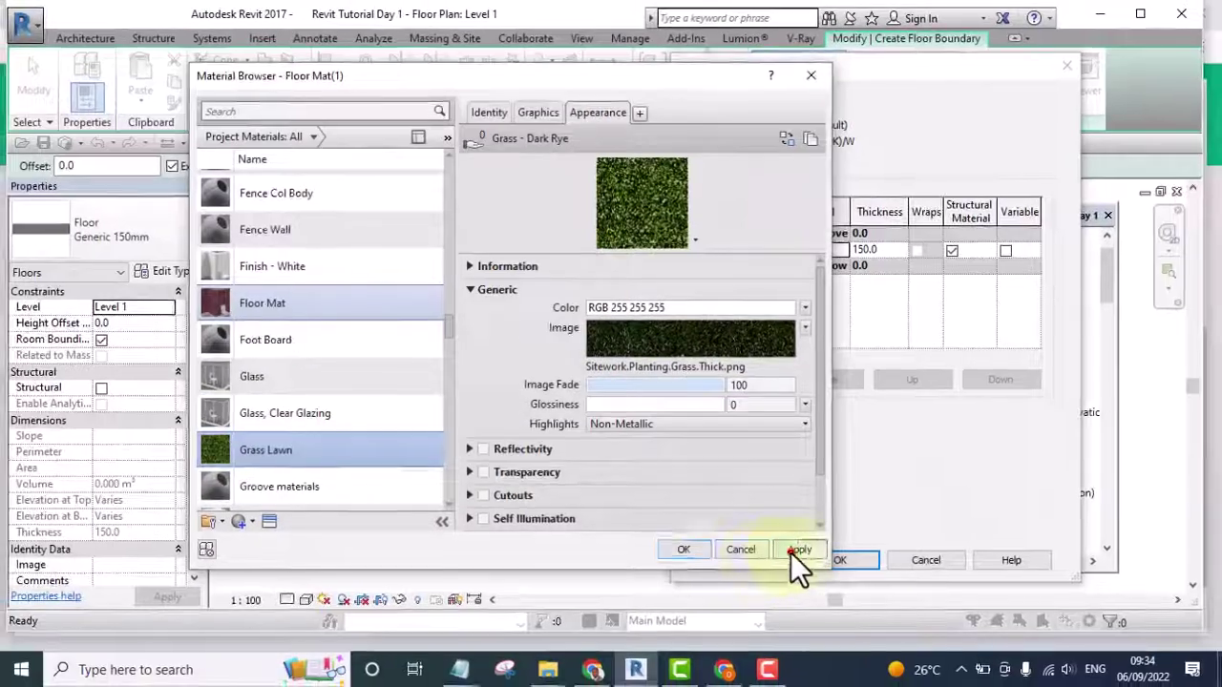
left_click(794, 552)
left_click(683, 549)
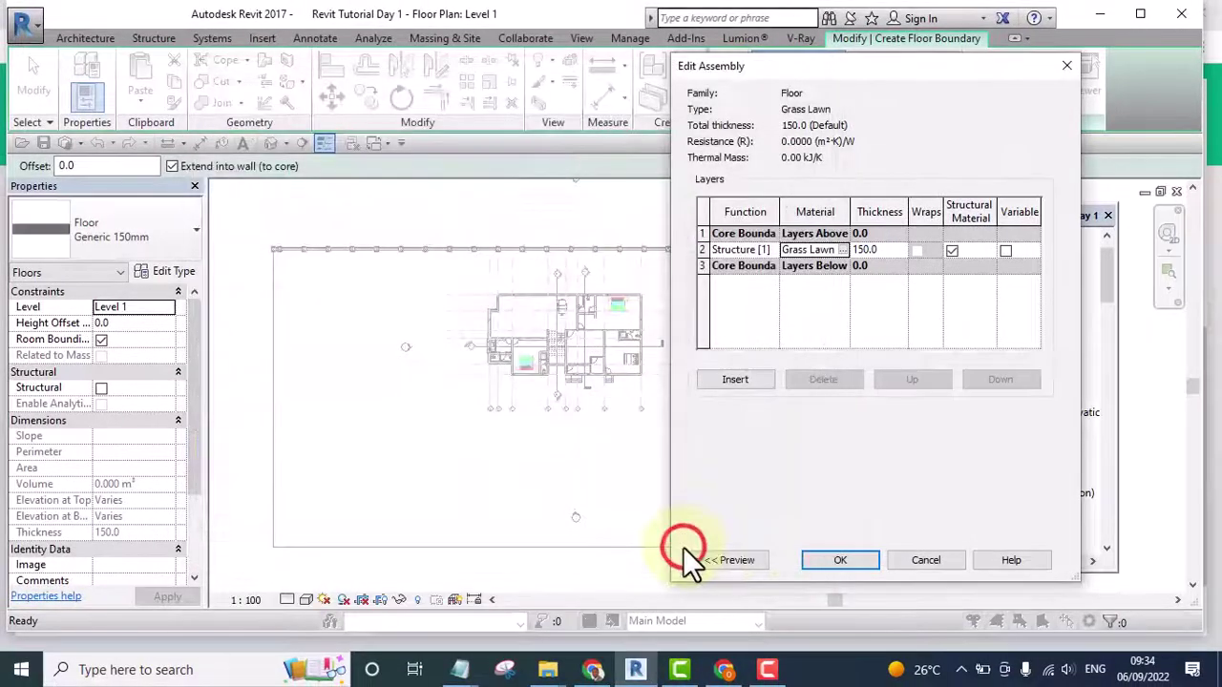
left_click(846, 562)
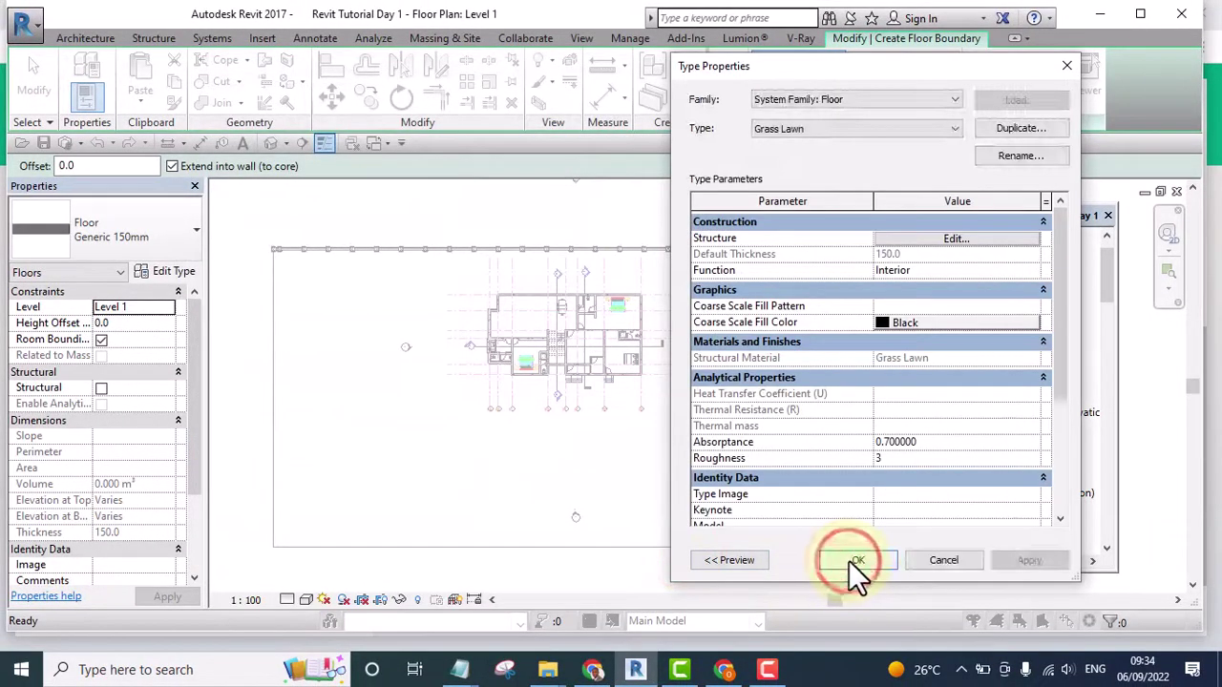
left_click(853, 558)
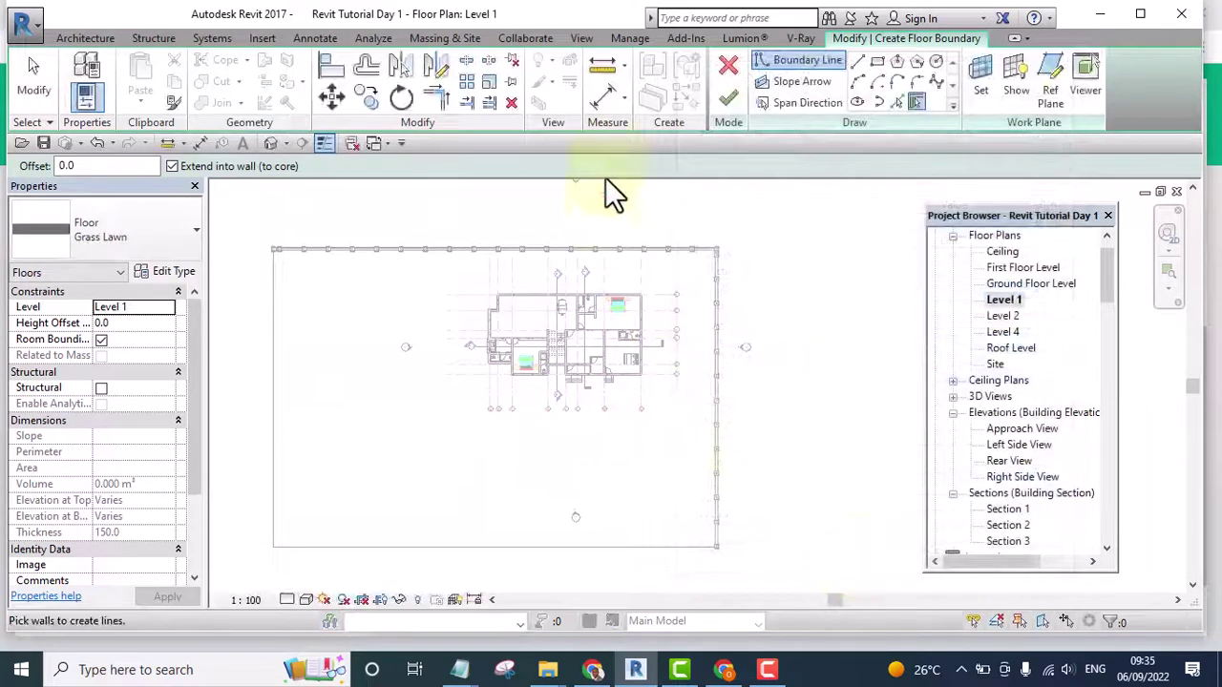
scroll(630, 248, "down", 1)
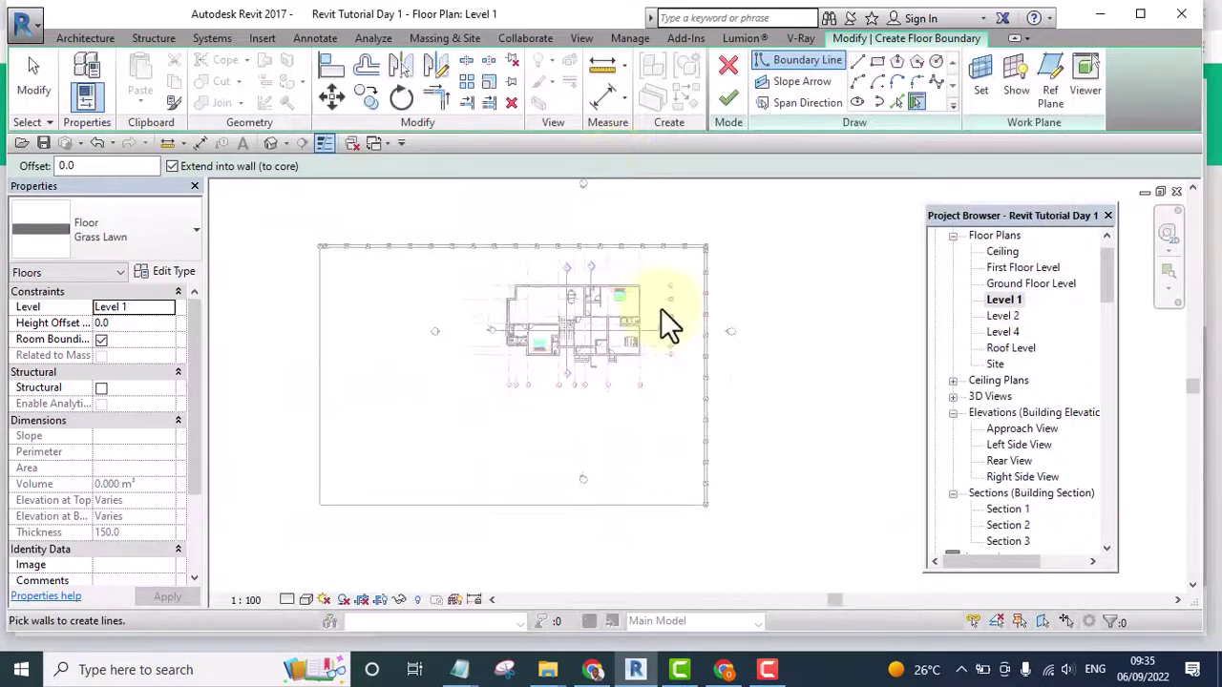
Draw a rectangular floor boundary between the fence's top-left and opposite corners
left_click(876, 61)
scroll(321, 253, "up", 3)
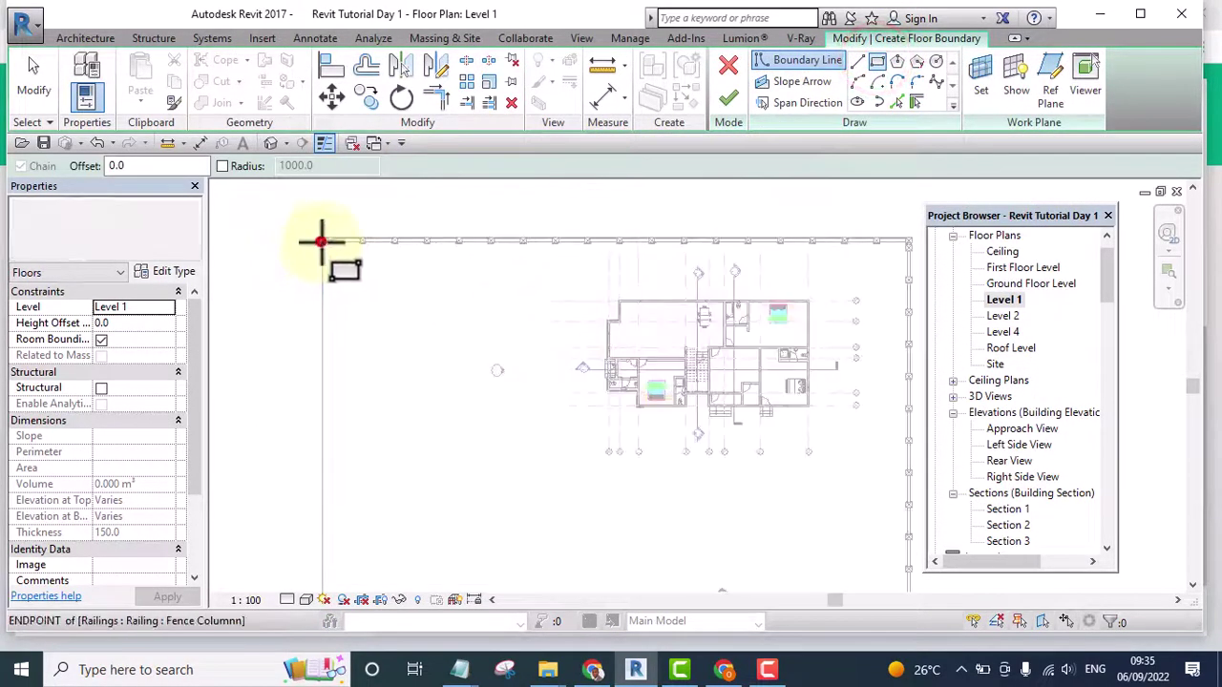
left_click(322, 241)
scroll(804, 409, "down", 1)
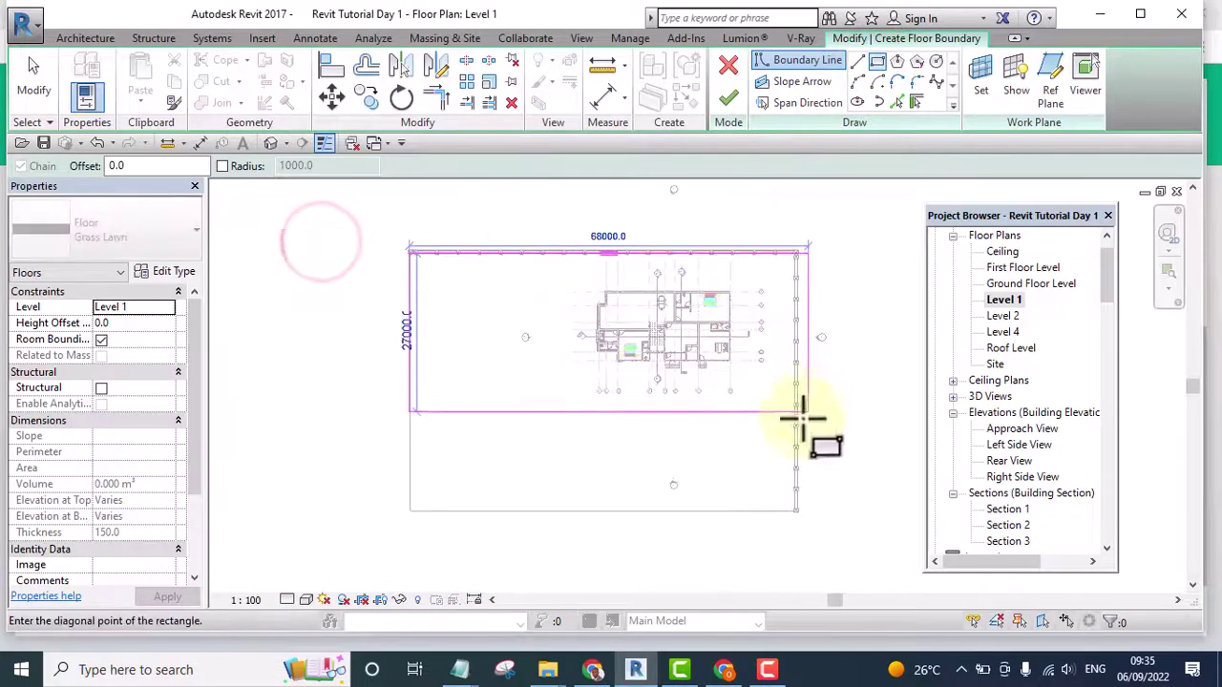
left_click(797, 508)
Draw an inner 54000 × 23000 rectangle boundary around the house
scroll(797, 507, "up", 3)
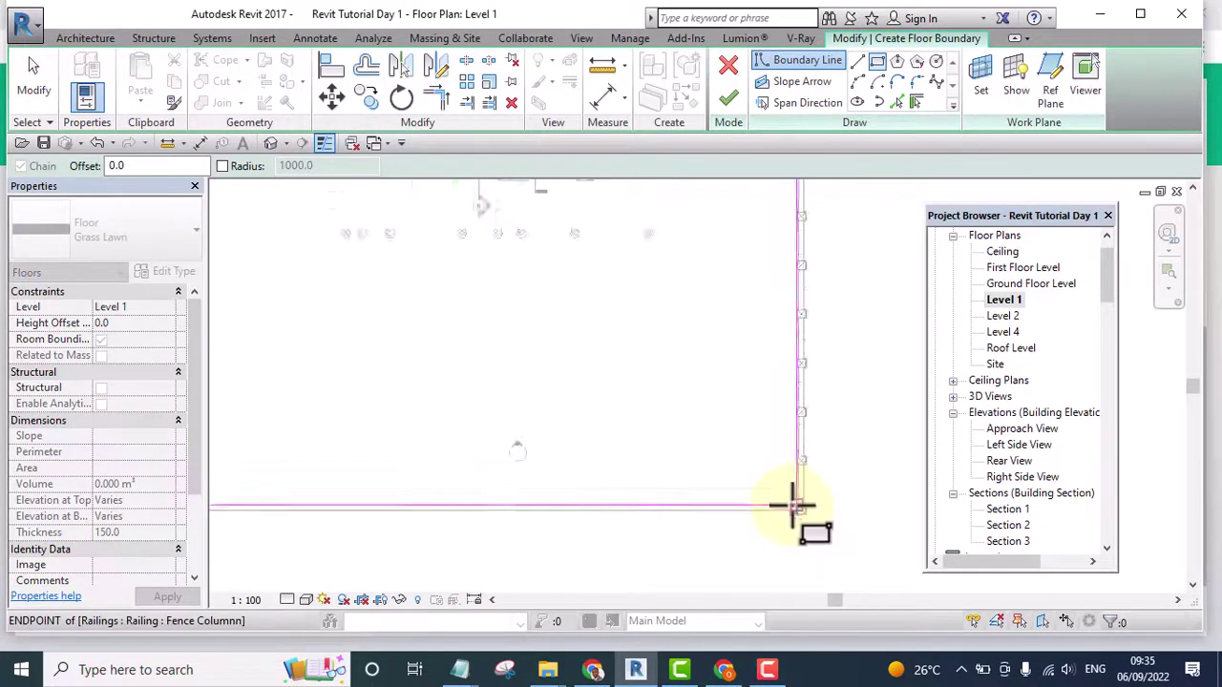
scroll(797, 507, "down", 5)
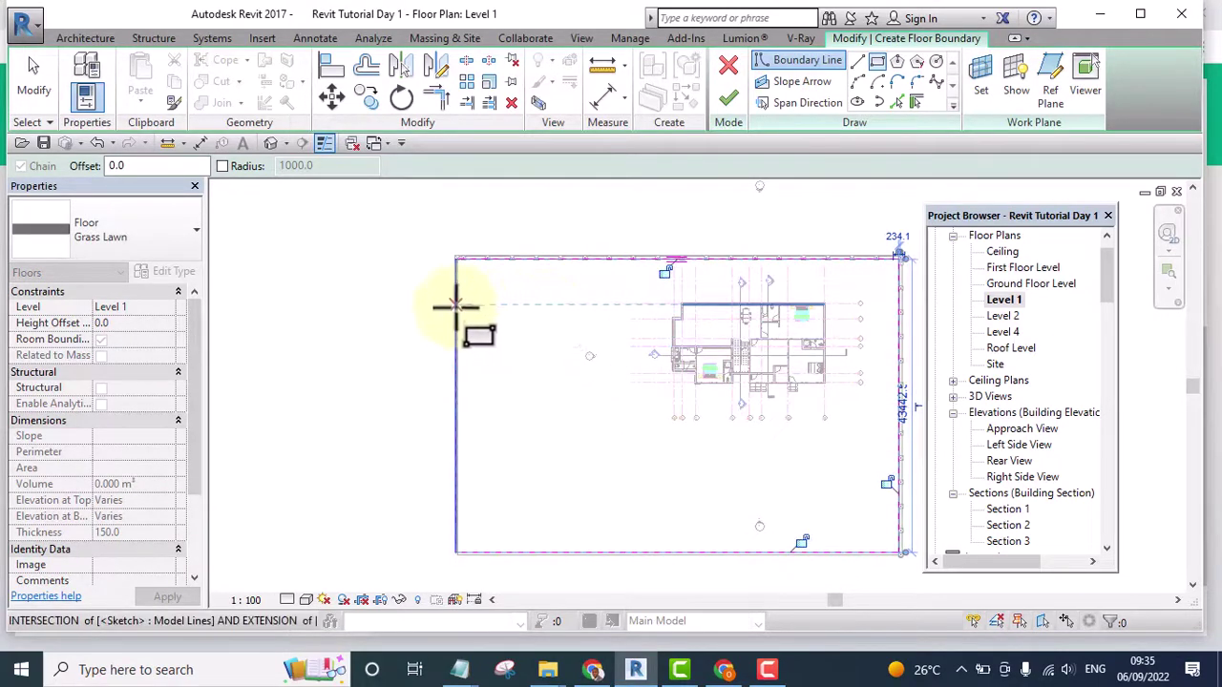
left_click(500, 305)
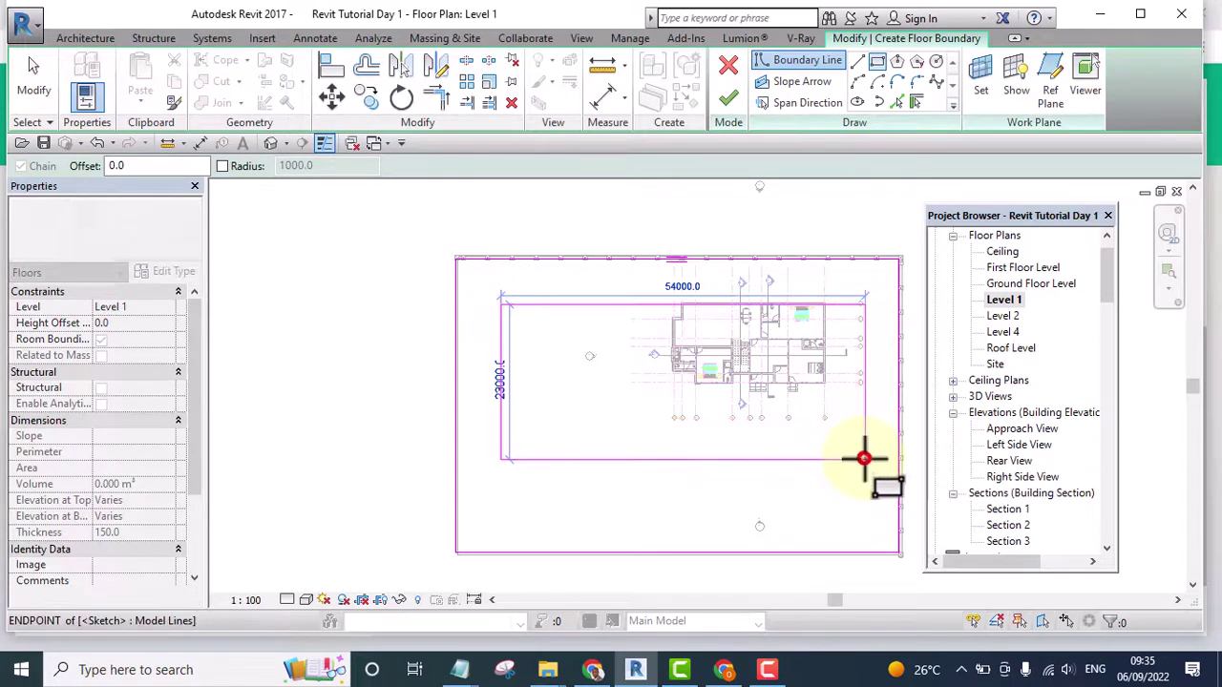
left_click(866, 459)
scroll(803, 340, "up", 3)
Drag the inner rectangle's top and bottom edges up, leaving the bottom 19040 from the fence
key("Escape")
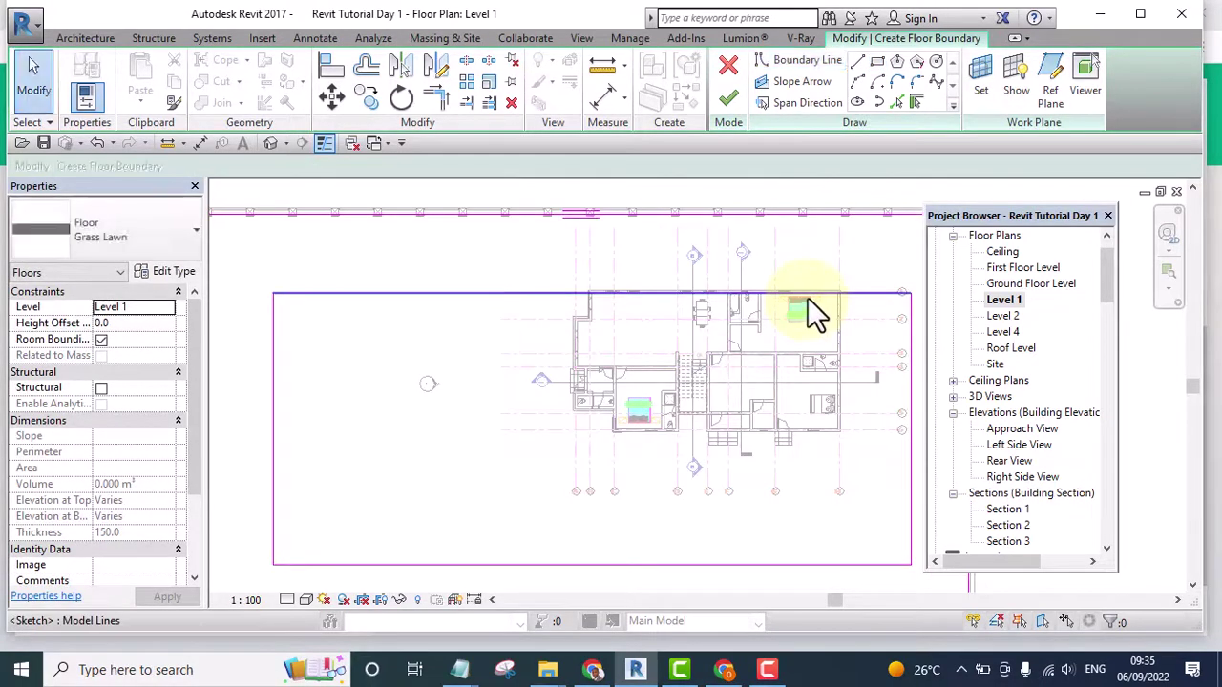
left_click_drag(810, 294, 808, 278)
scroll(729, 286, "down", 3)
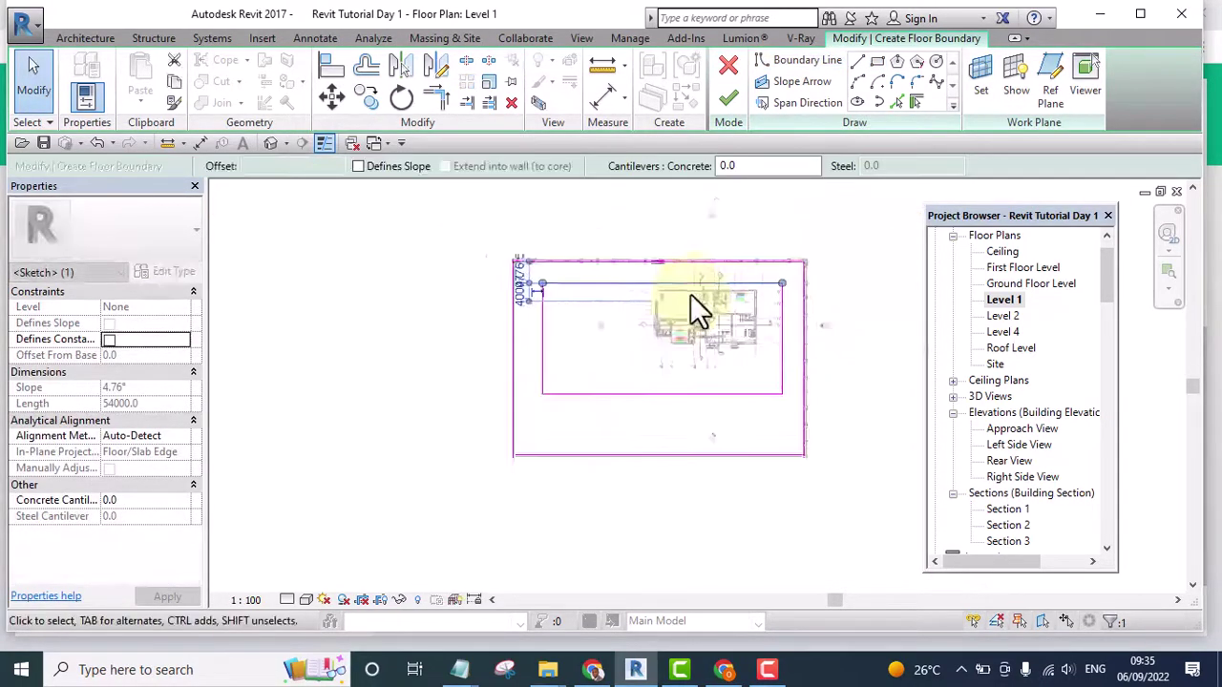
scroll(705, 371, "up", 2)
left_click(707, 367)
left_click_drag(708, 334, 709, 336)
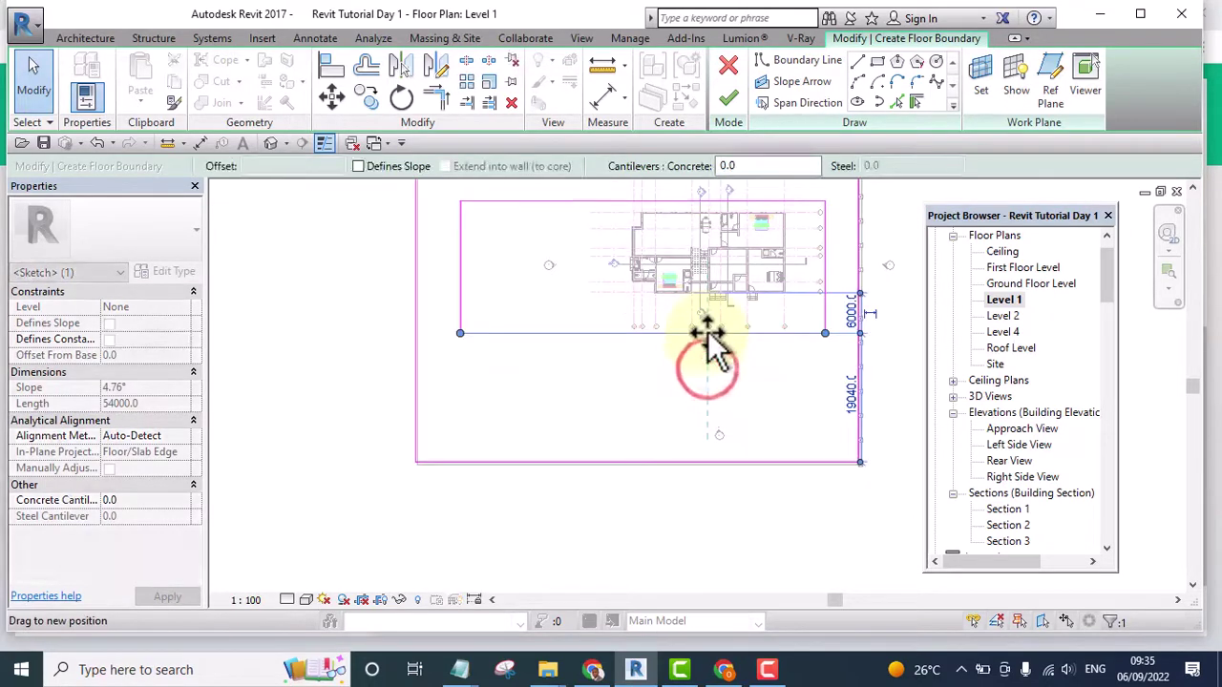
scroll(697, 353, "down", 2)
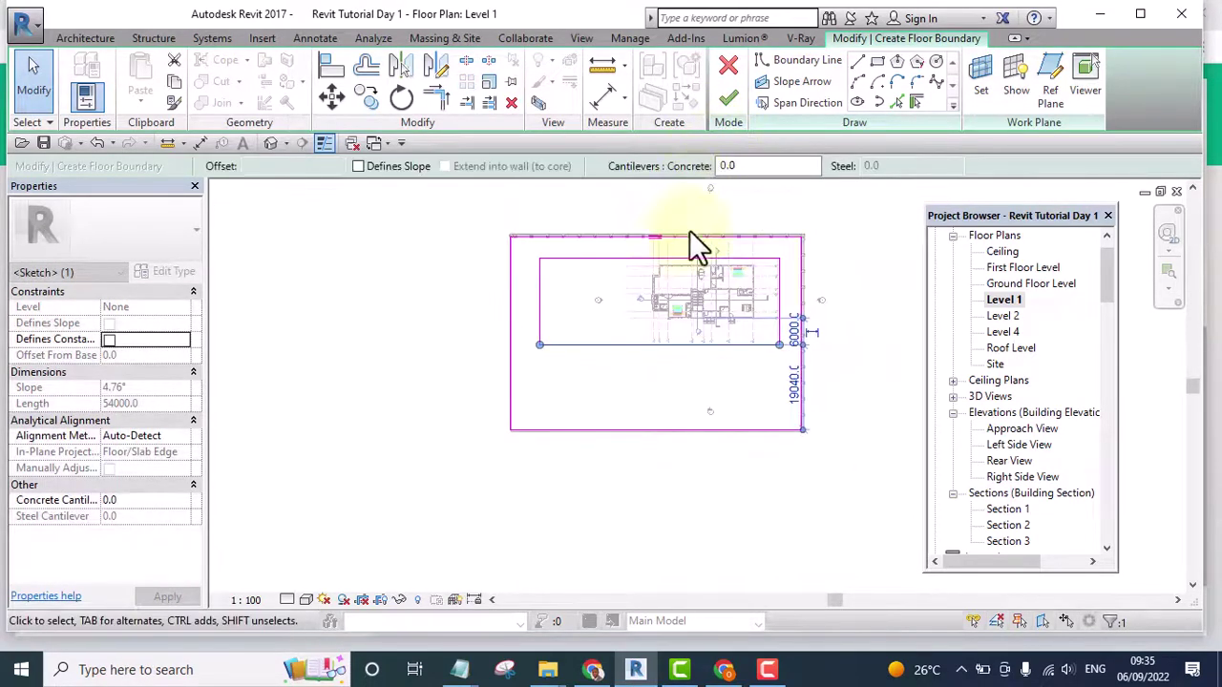
scroll(700, 277, "up", 1)
scroll(874, 82, "up", 2)
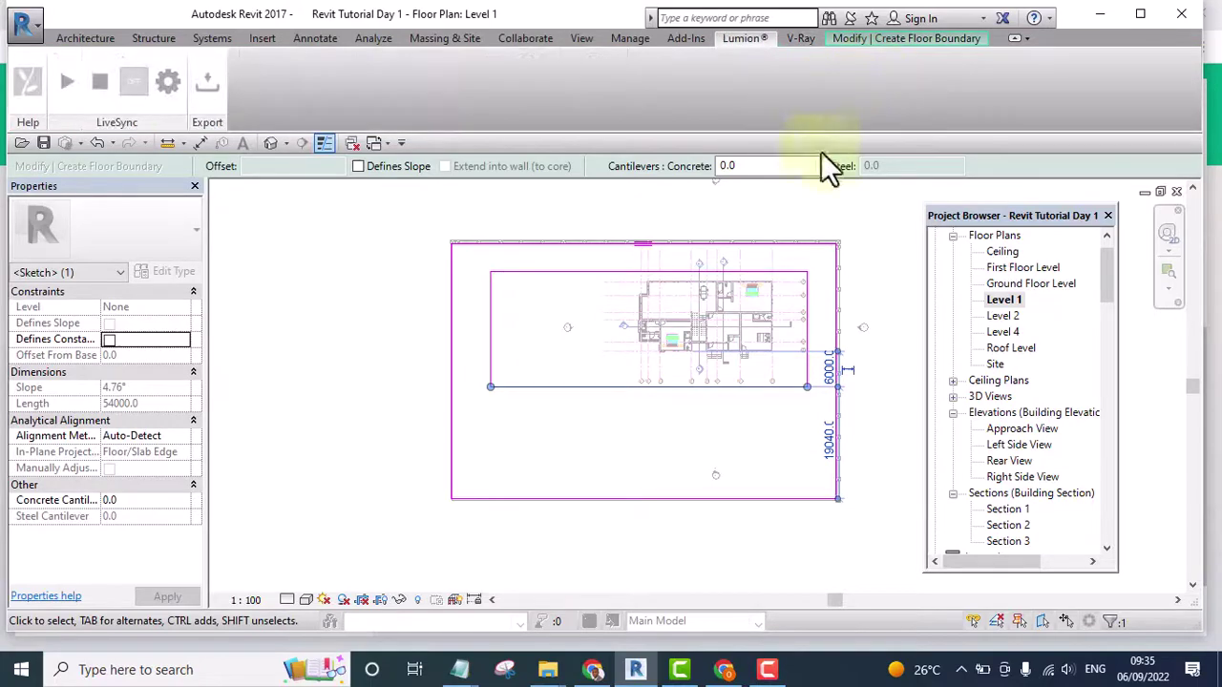
scroll(764, 401, "down", 1)
left_click(871, 296)
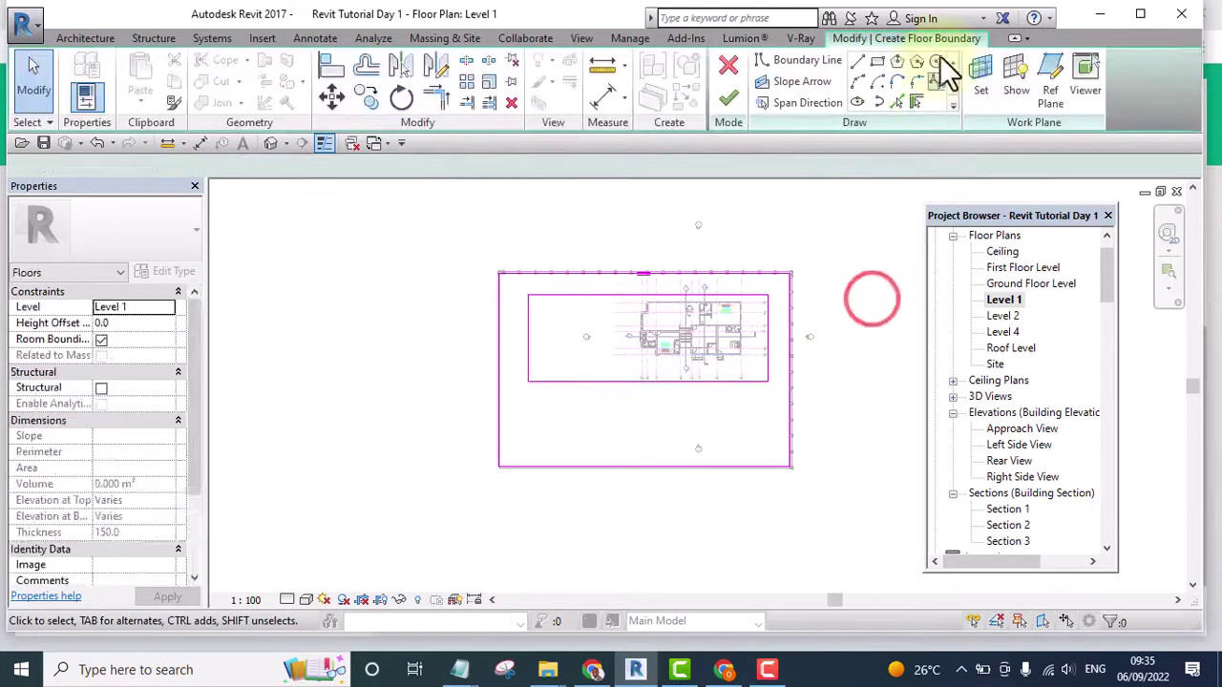
Draw stepped lines from the inner rectangle down-left to the fence, plus one 3000 below the fence
left_click(857, 61)
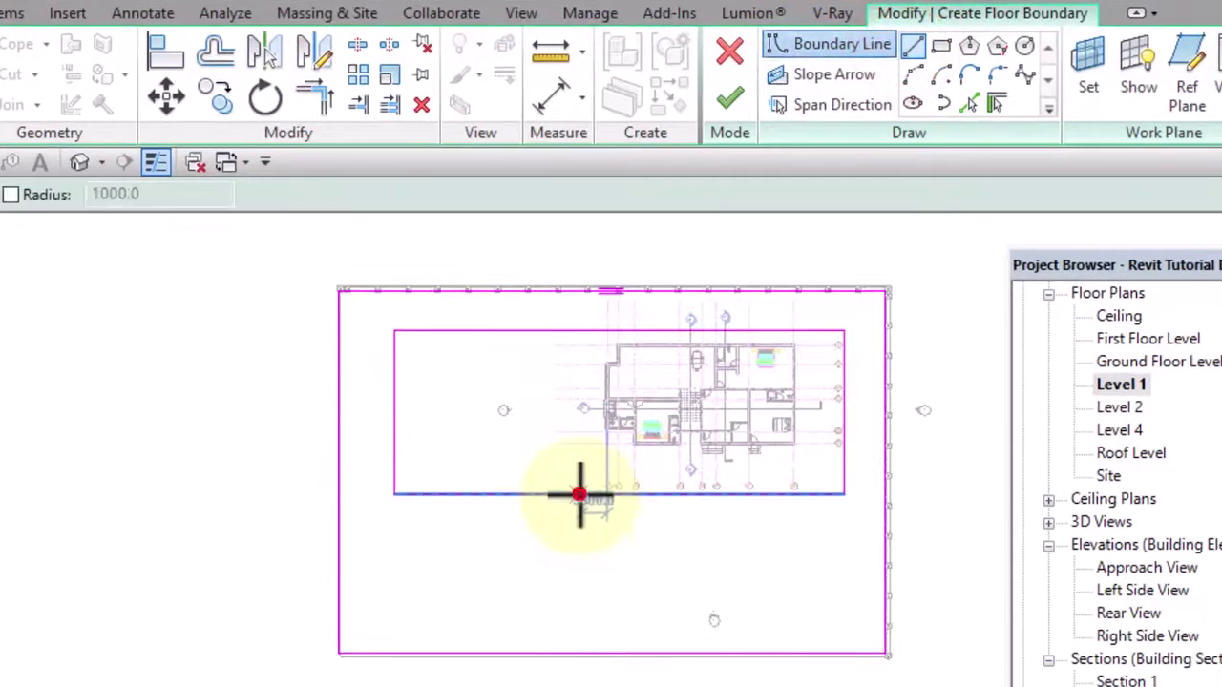
left_click(580, 492)
left_click(578, 582)
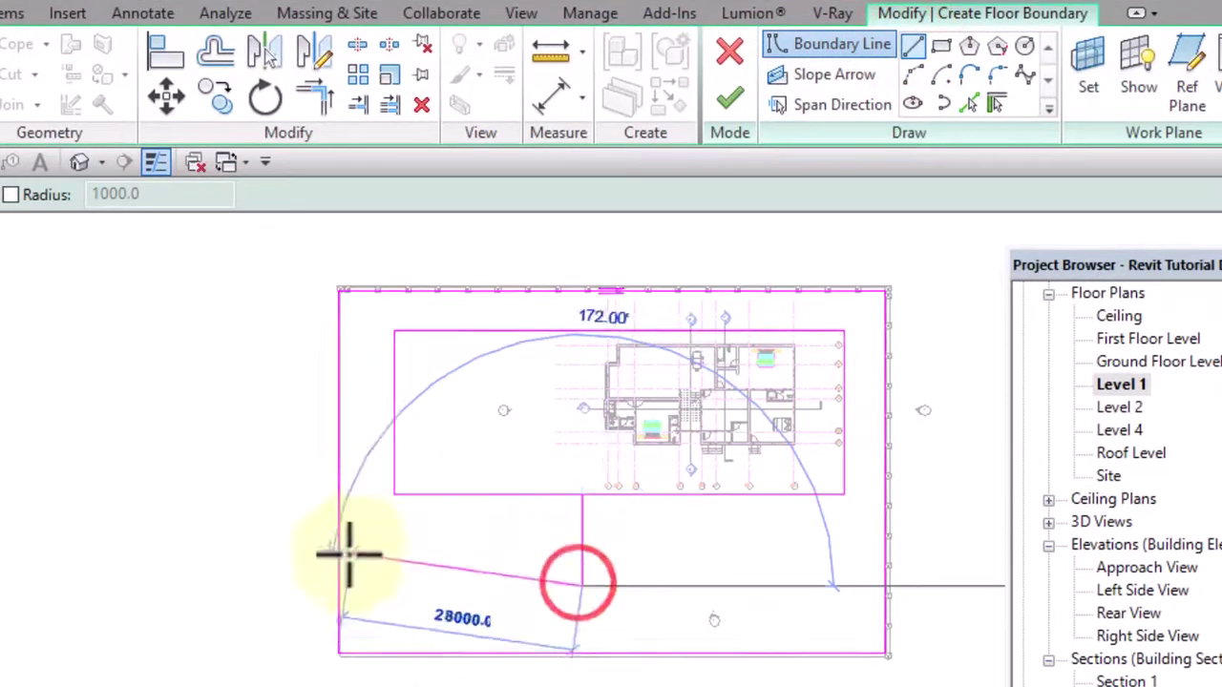
left_click(334, 584)
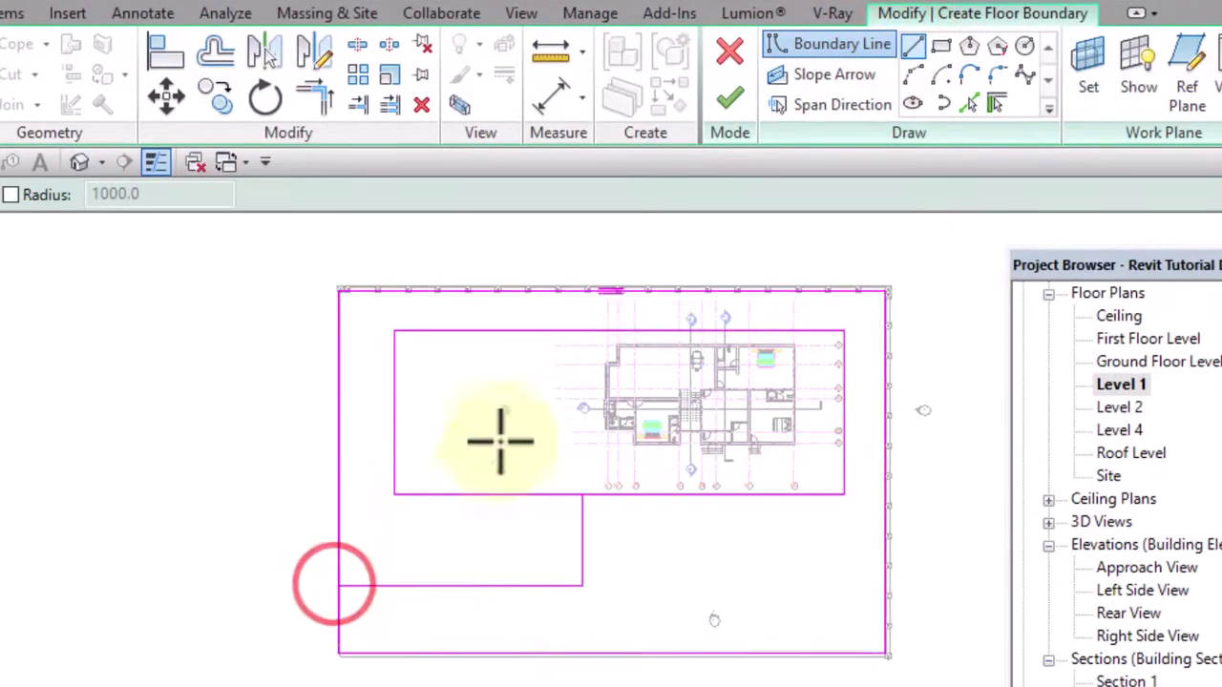
left_click(508, 332)
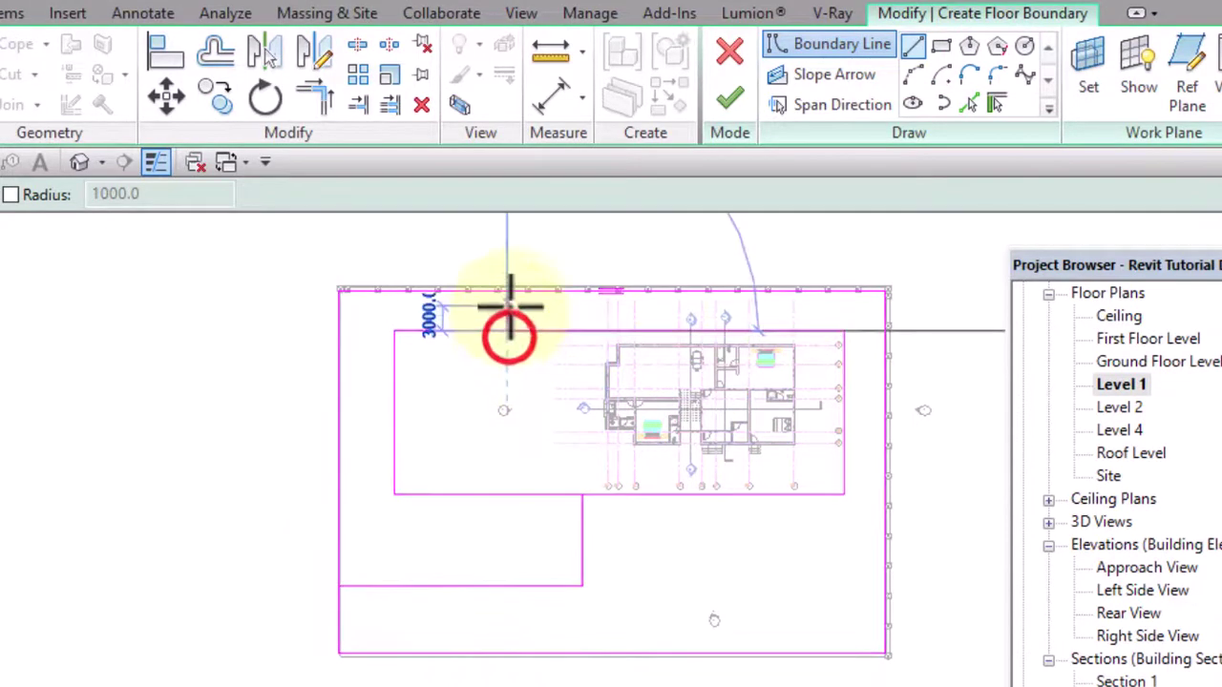
scroll(505, 314, "up", 2)
left_click(508, 300)
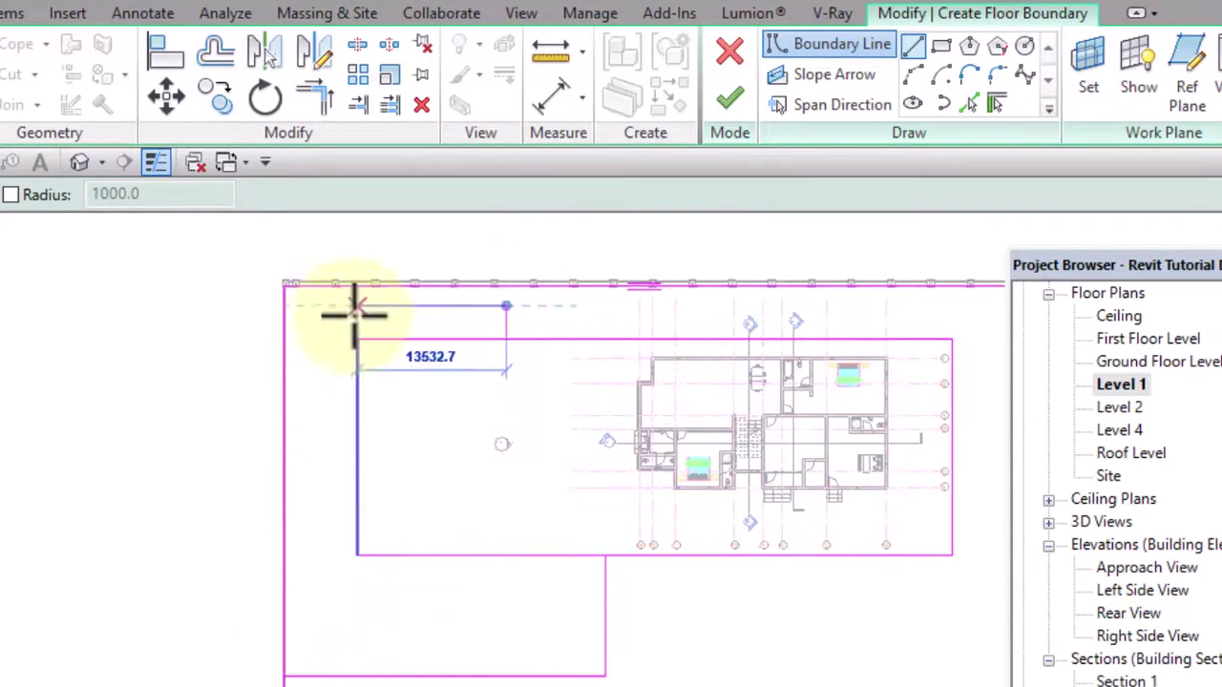
left_click(283, 309)
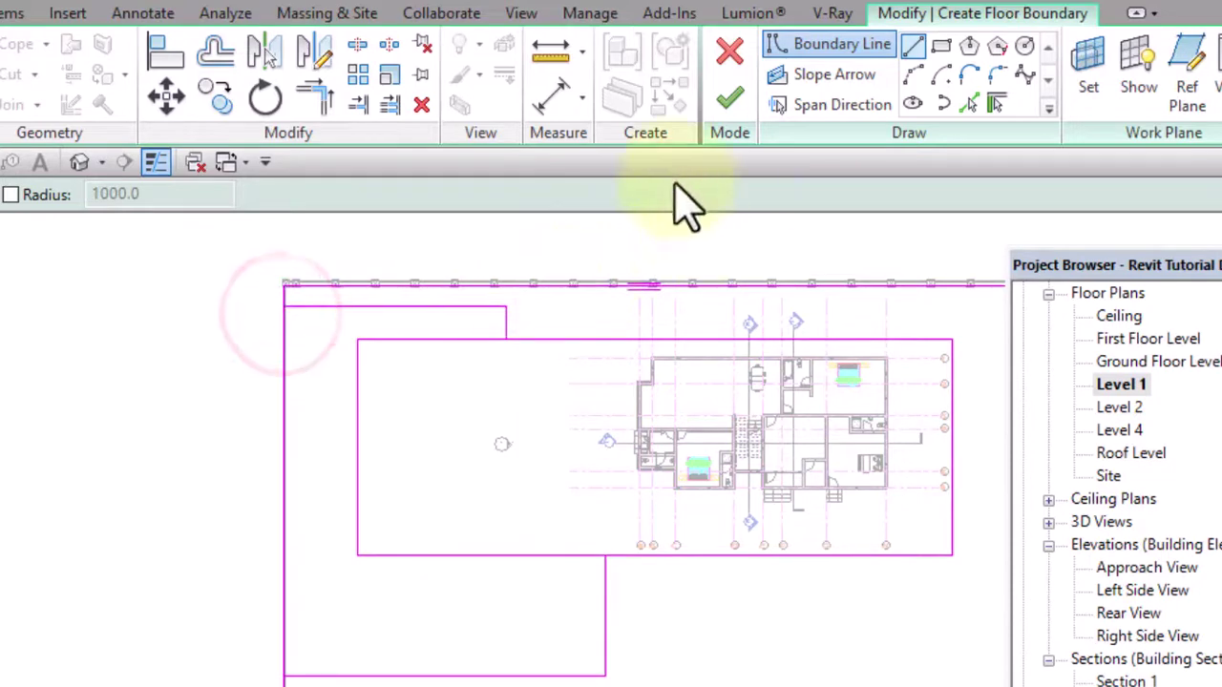
Trim/Extend to Corner the top-left and lower boundary line pairs into clean corners
left_click(317, 89)
scroll(507, 322, "up", 1)
left_click(507, 322)
left_click(536, 336)
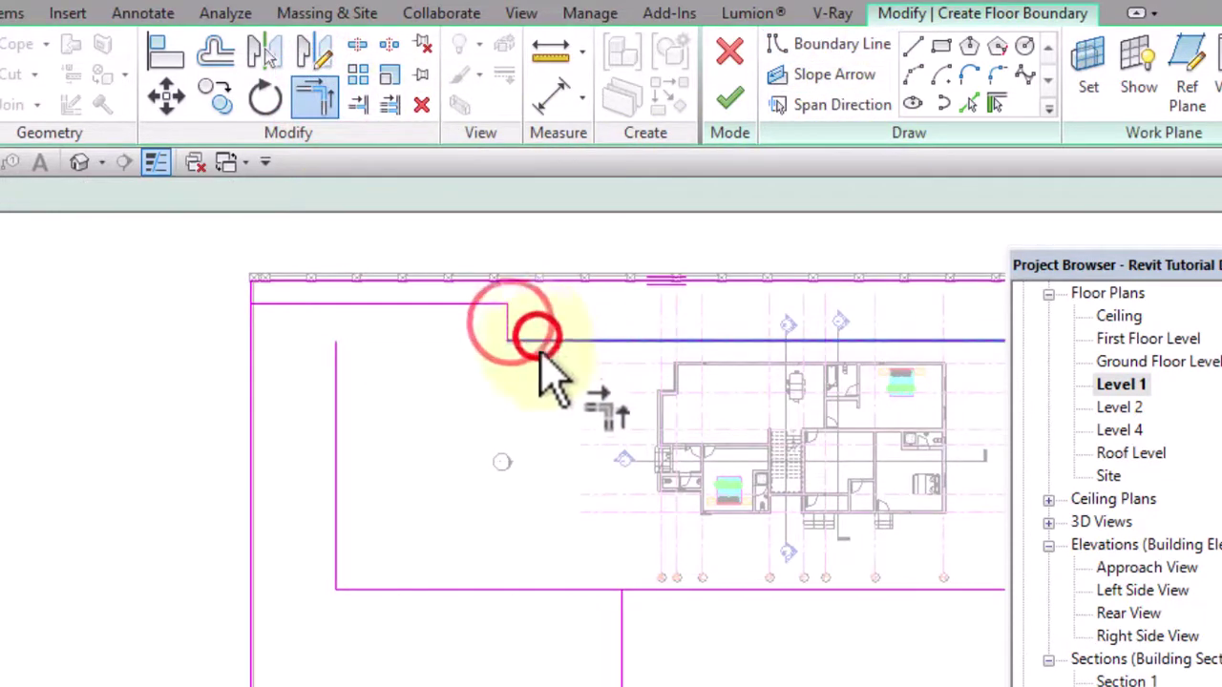
scroll(539, 382, "down", 2)
scroll(564, 458, "up", 3)
left_click(554, 416)
left_click(521, 461)
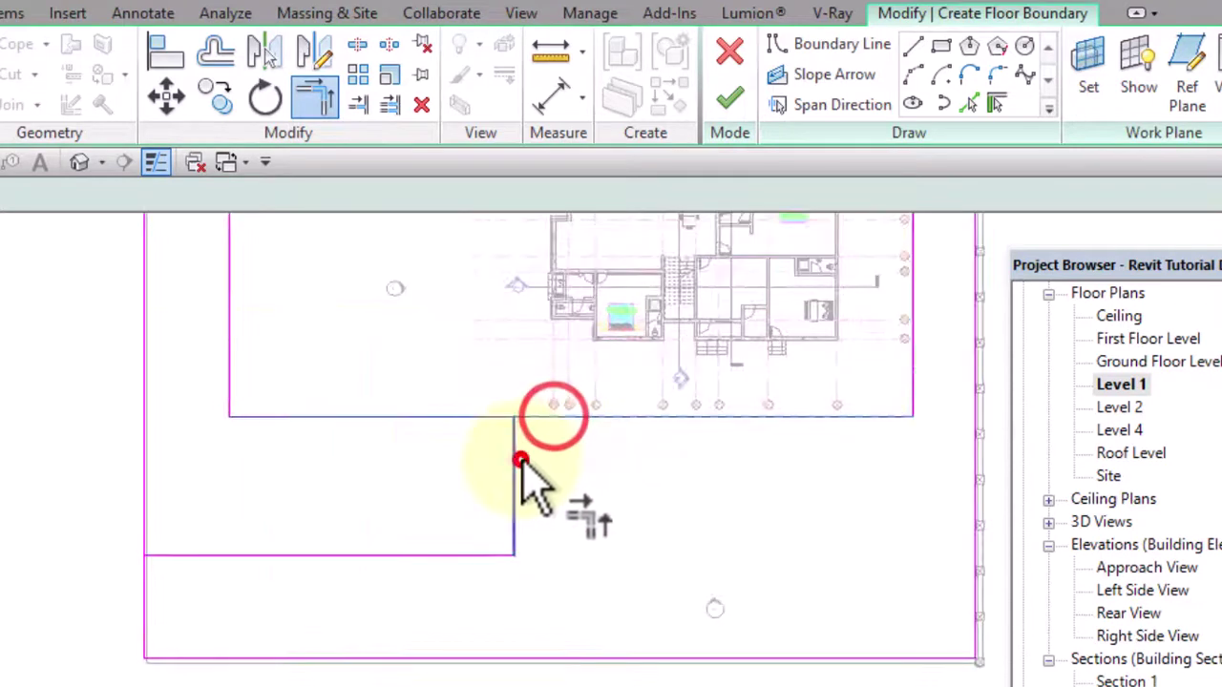
scroll(520, 461, "down", 2)
scroll(420, 420, "up", 1)
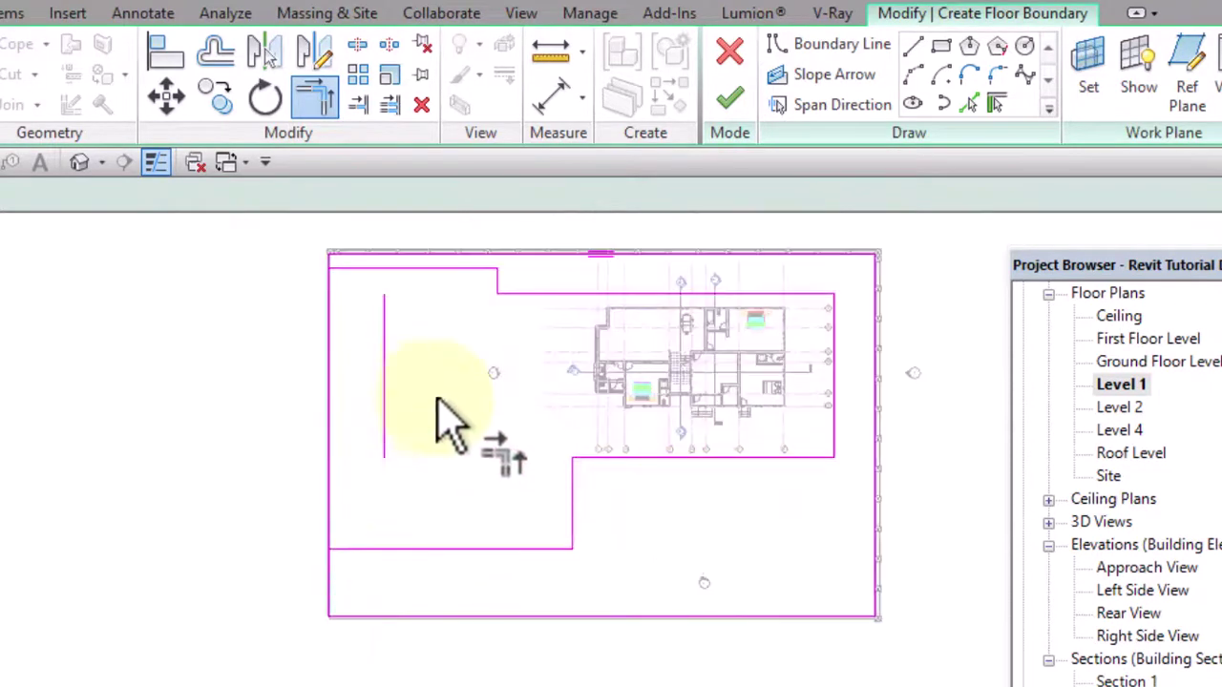
Delete the leftover vertical boundary line on the inner rectangle's left
key("Escape")
left_click(384, 372)
key("Delete")
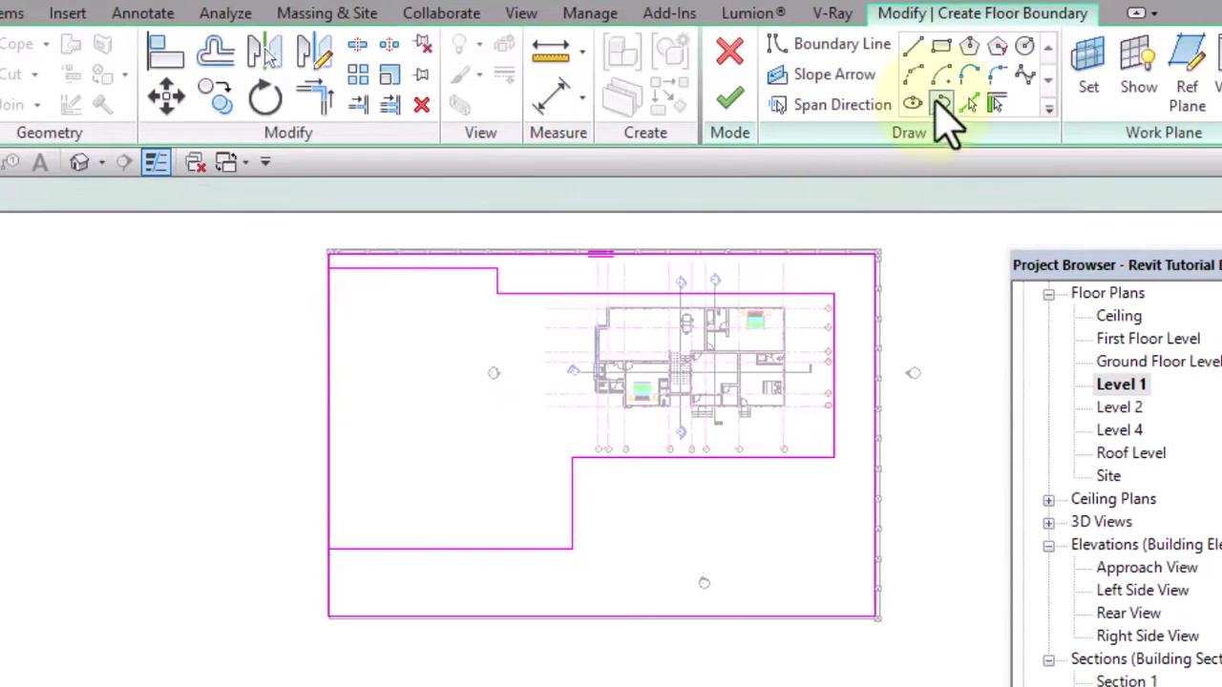
Fillet-arc the upper-left boundary corners and the inner step corner
scroll(501, 284, "up", 5)
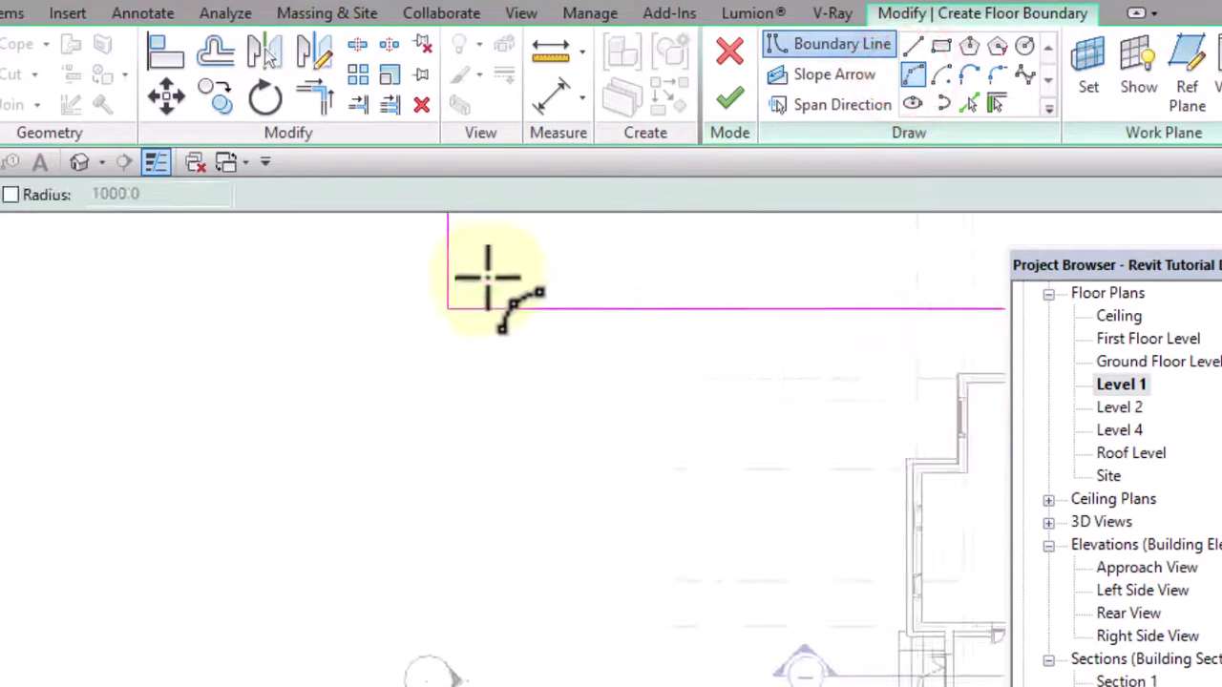
left_click(432, 246)
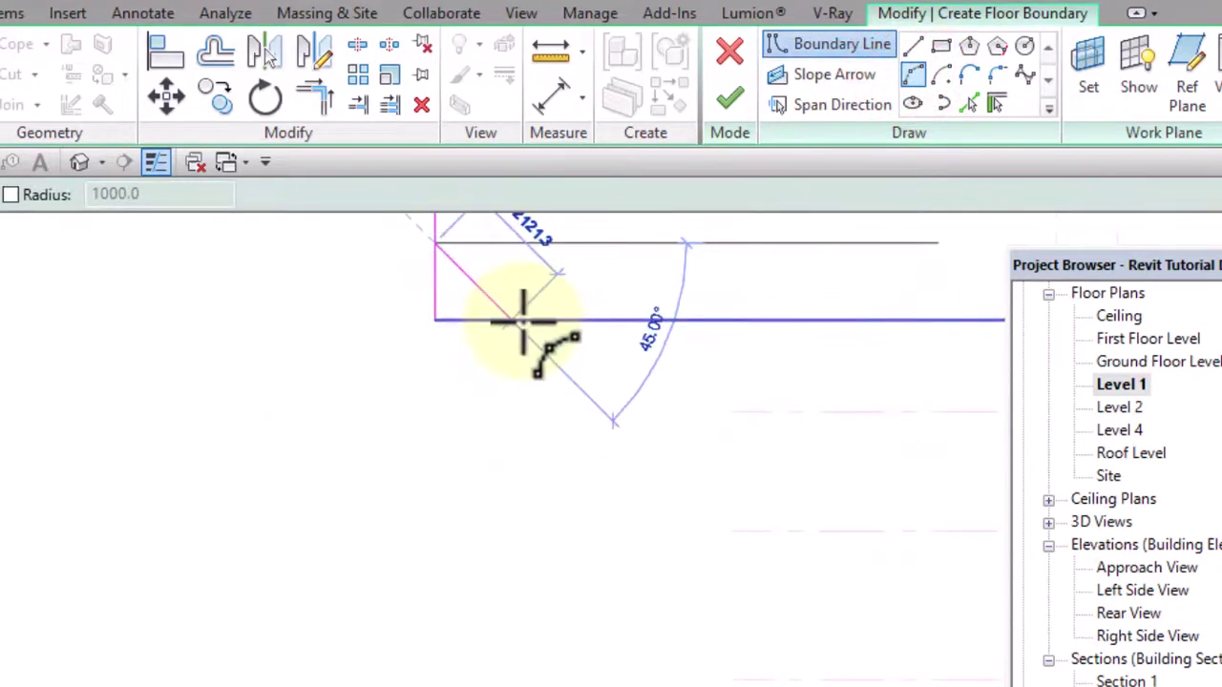
left_click(531, 318)
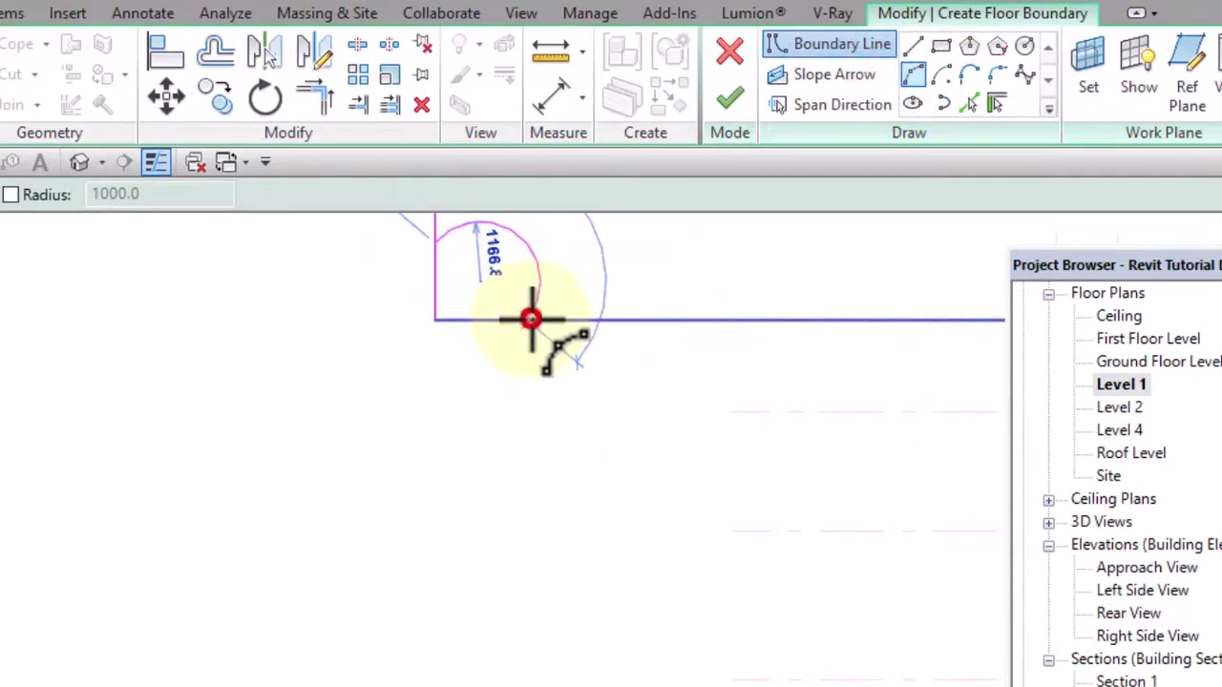
left_click(450, 292)
scroll(516, 267, "down", 3)
scroll(515, 267, "down", 3)
scroll(601, 491, "up", 5)
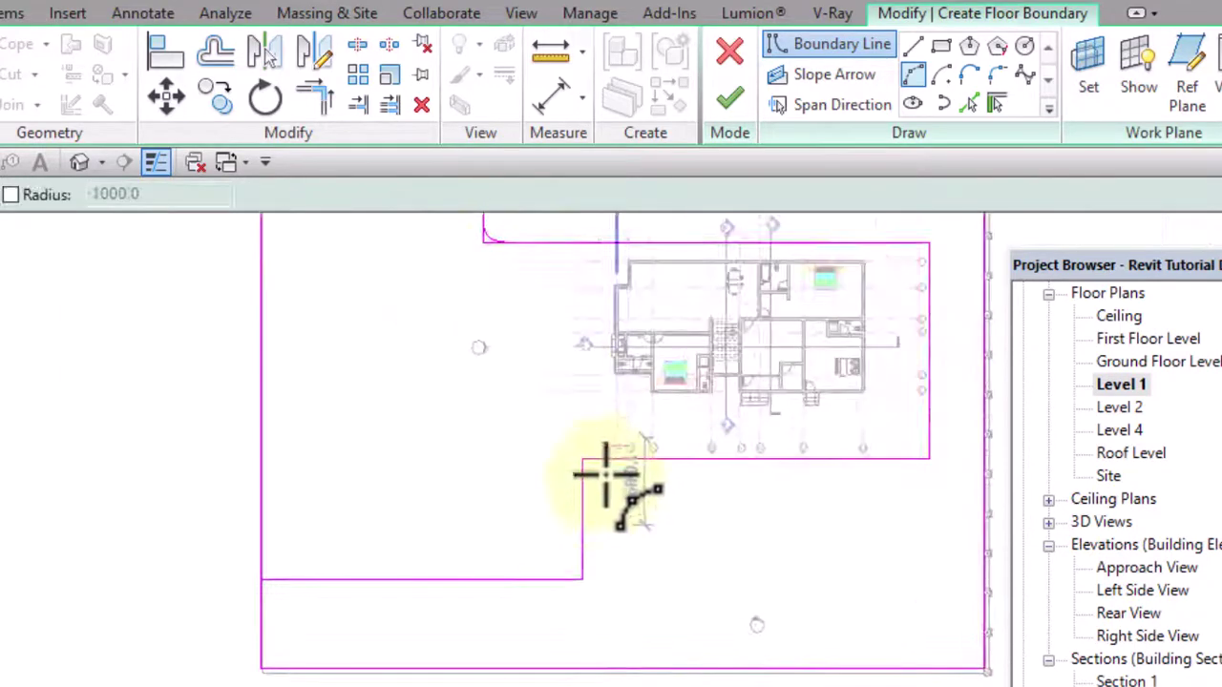
left_click(632, 401)
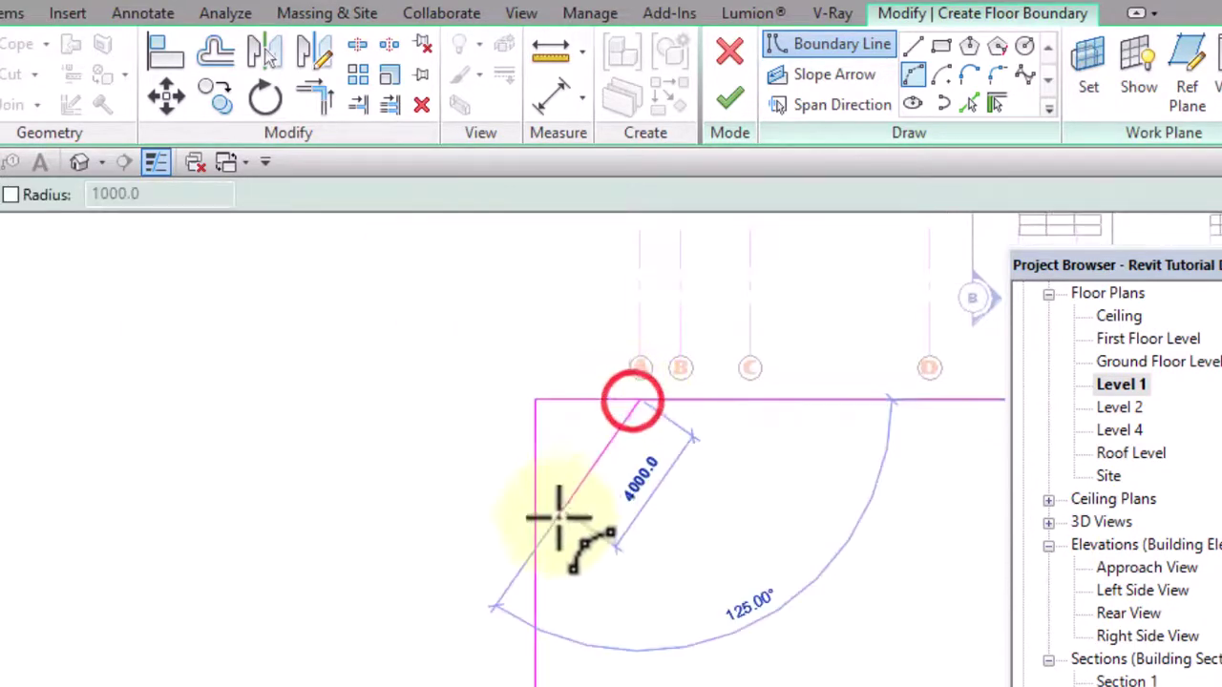
left_click(534, 517)
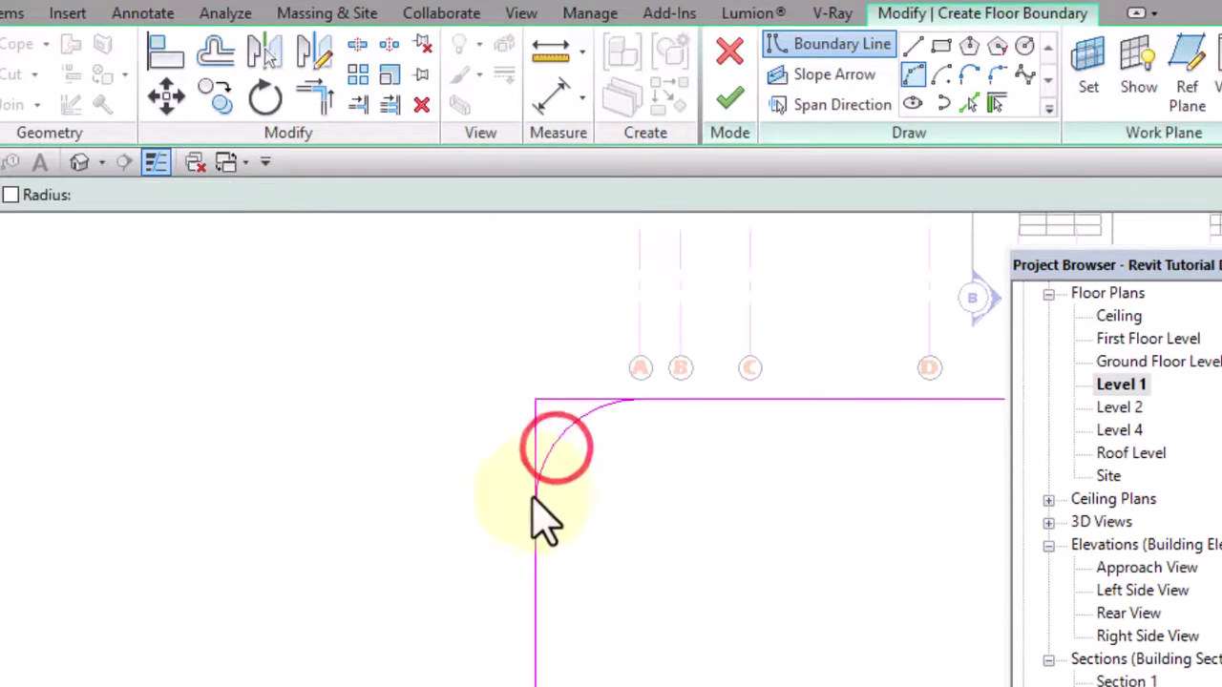
scroll(544, 521, "down", 5)
key("Escape")
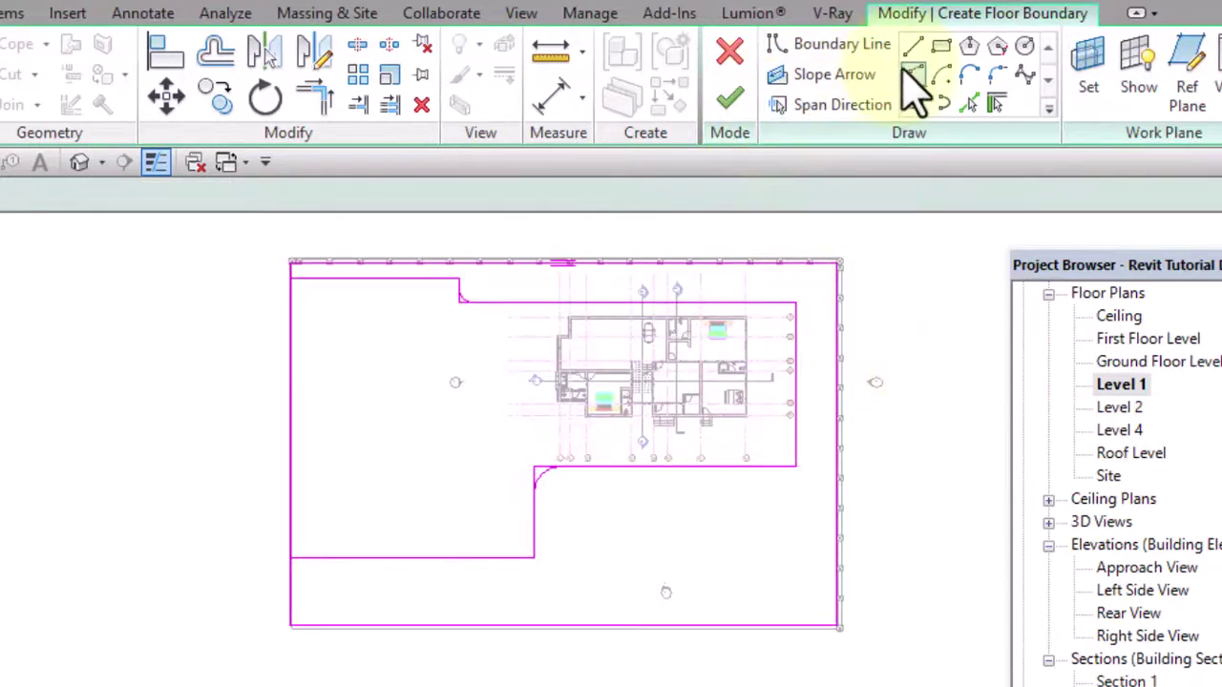
Round the boundary corner beside the house's upper-right with a fillet arc
scroll(792, 468, "up", 5)
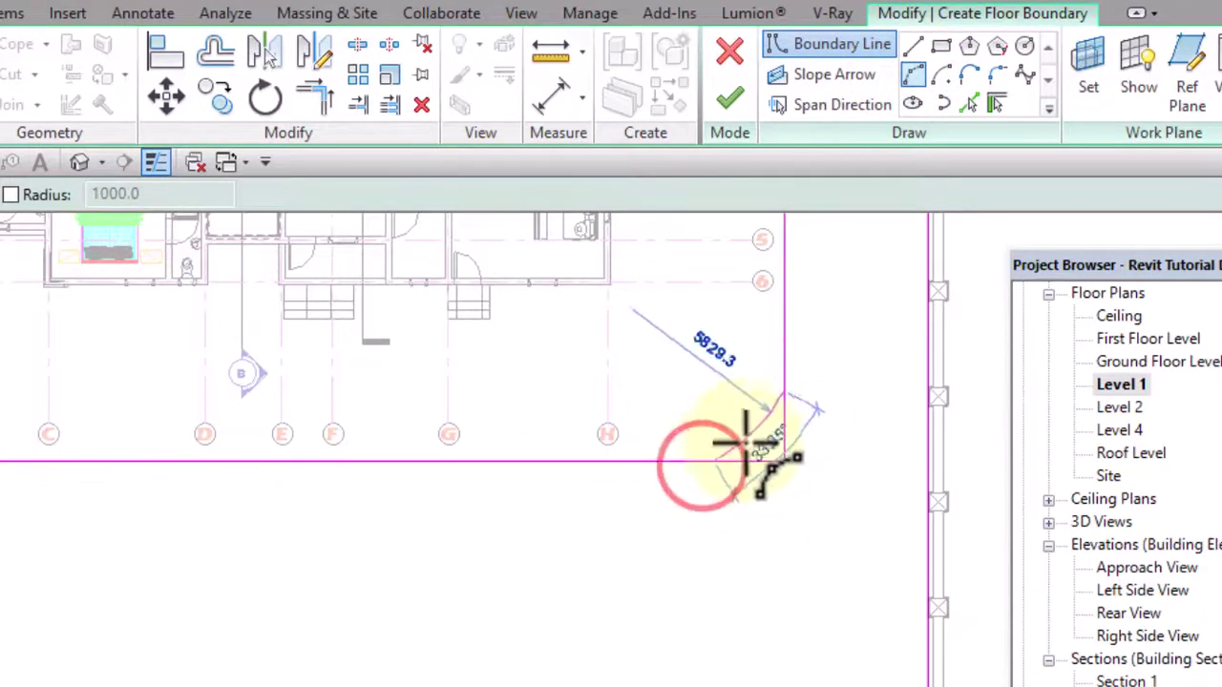
scroll(733, 573, "down", 5)
scroll(750, 436, "up", 6)
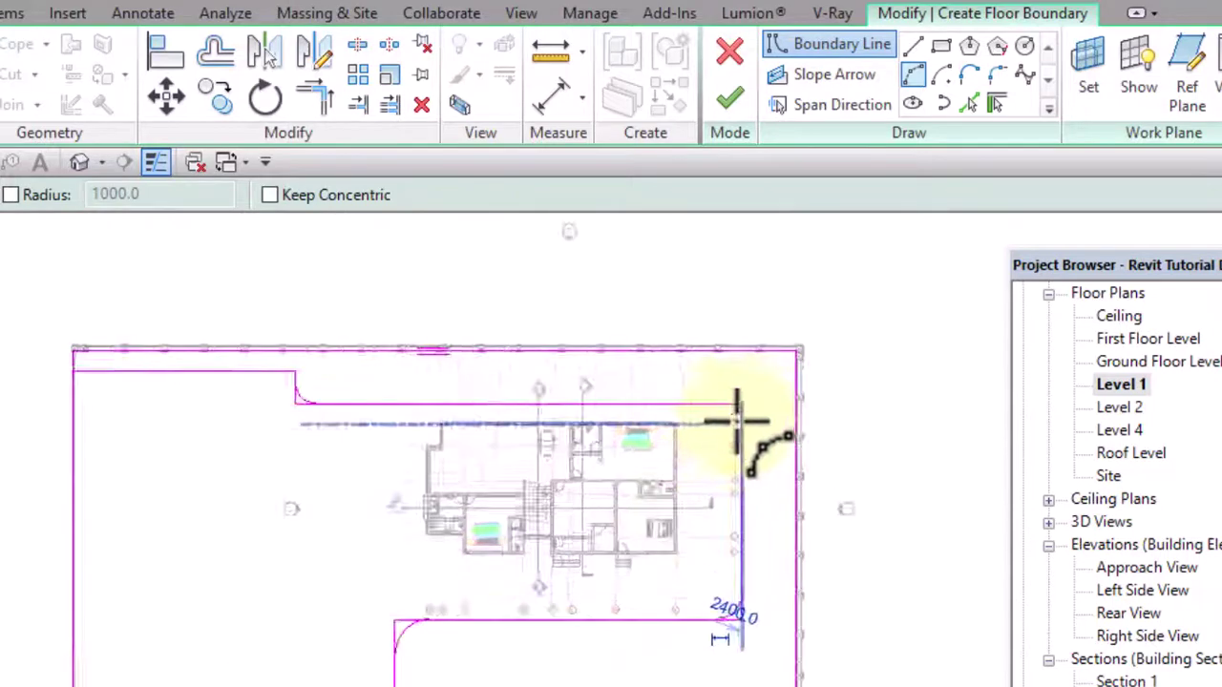
scroll(756, 456, "up", 3)
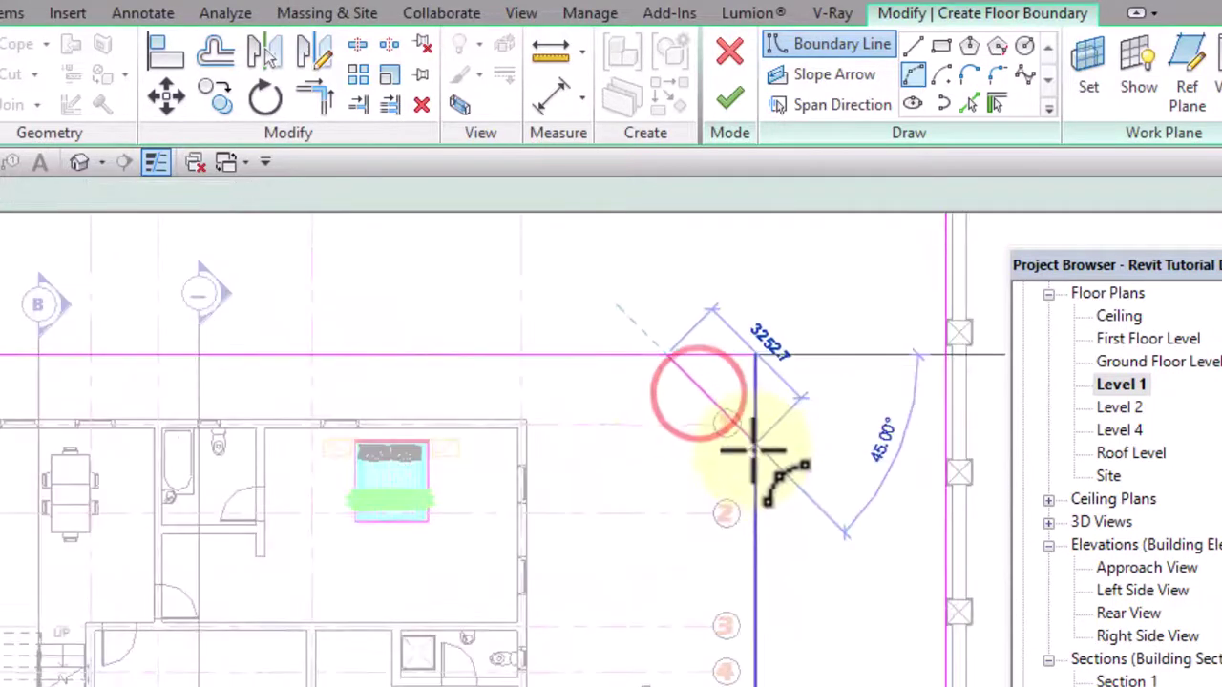
left_click(750, 445)
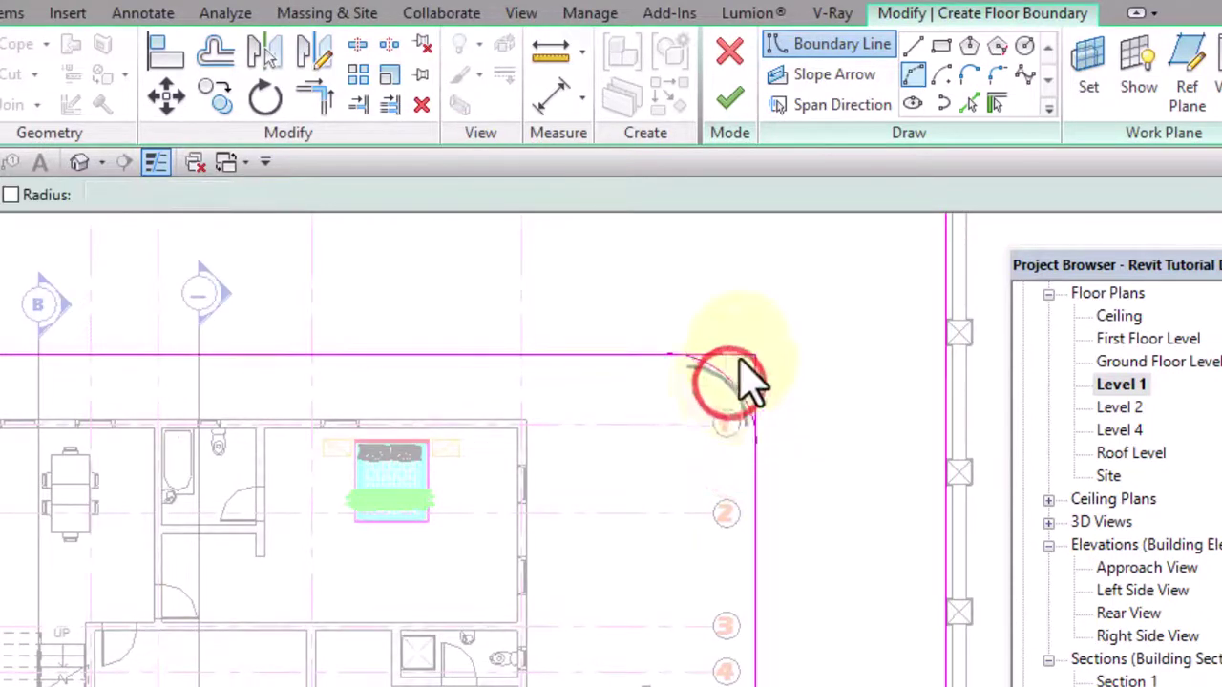
scroll(751, 382, "down", 5)
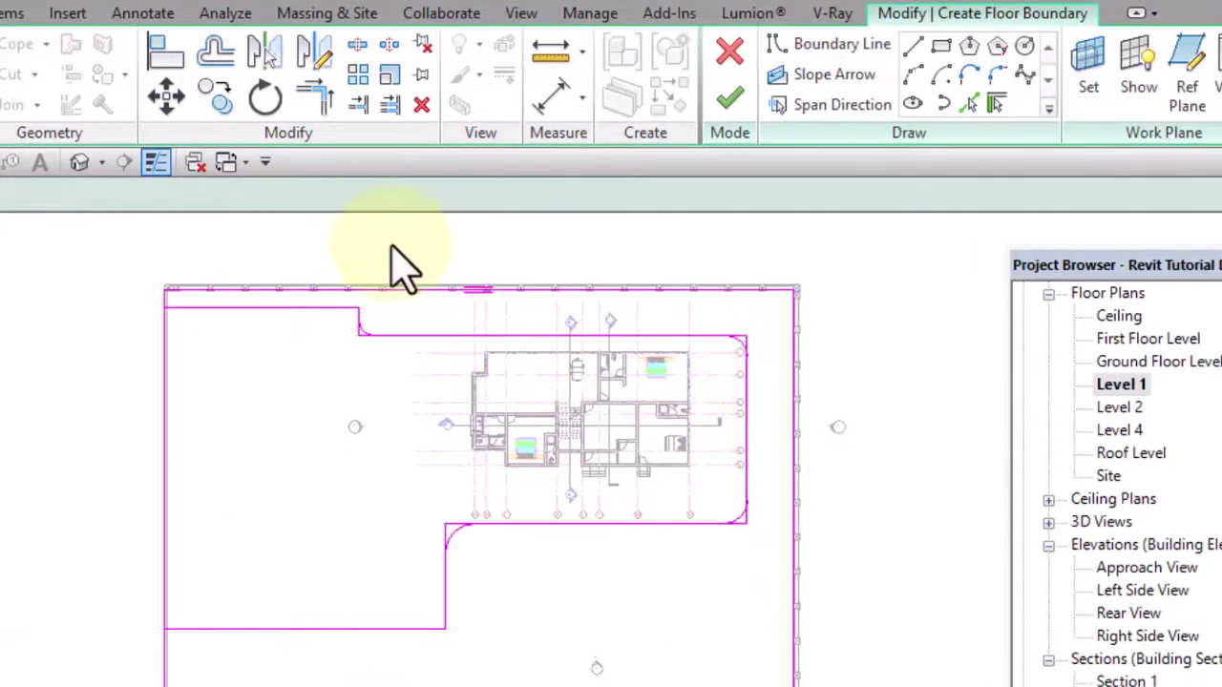
Trim the upper-right and lower-right boundary corners with Trim/Extend to Corner
left_click(321, 96)
scroll(726, 363, "up", 2)
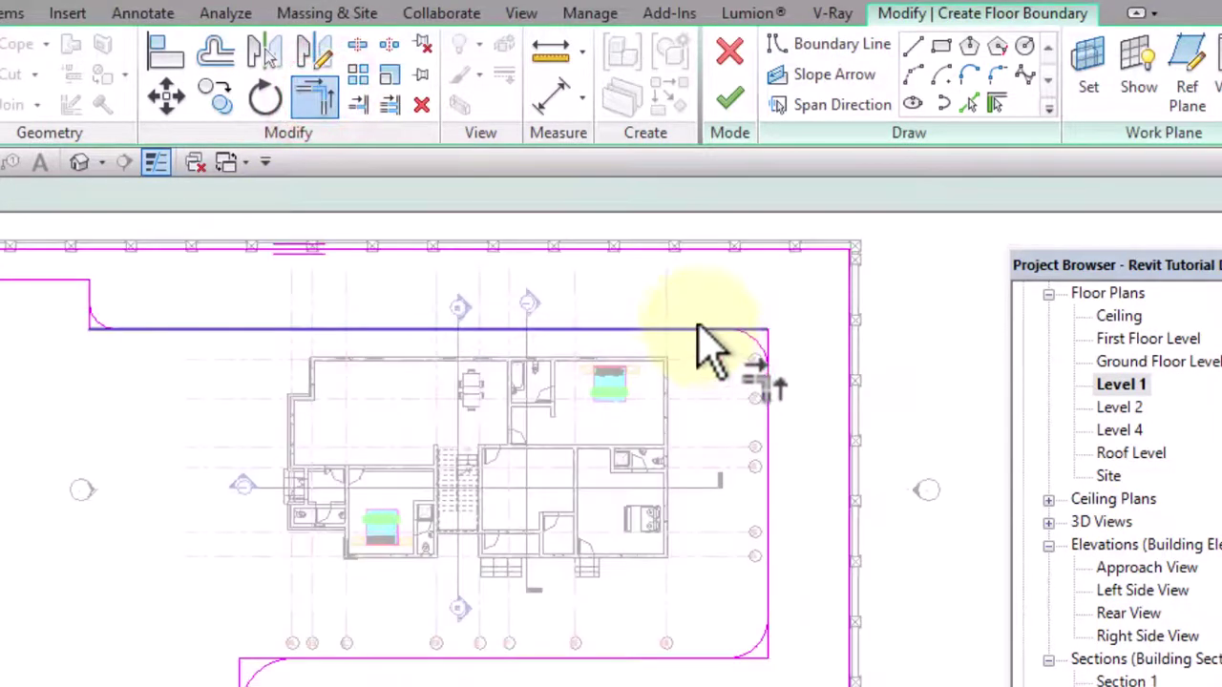
scroll(769, 358, "up", 2)
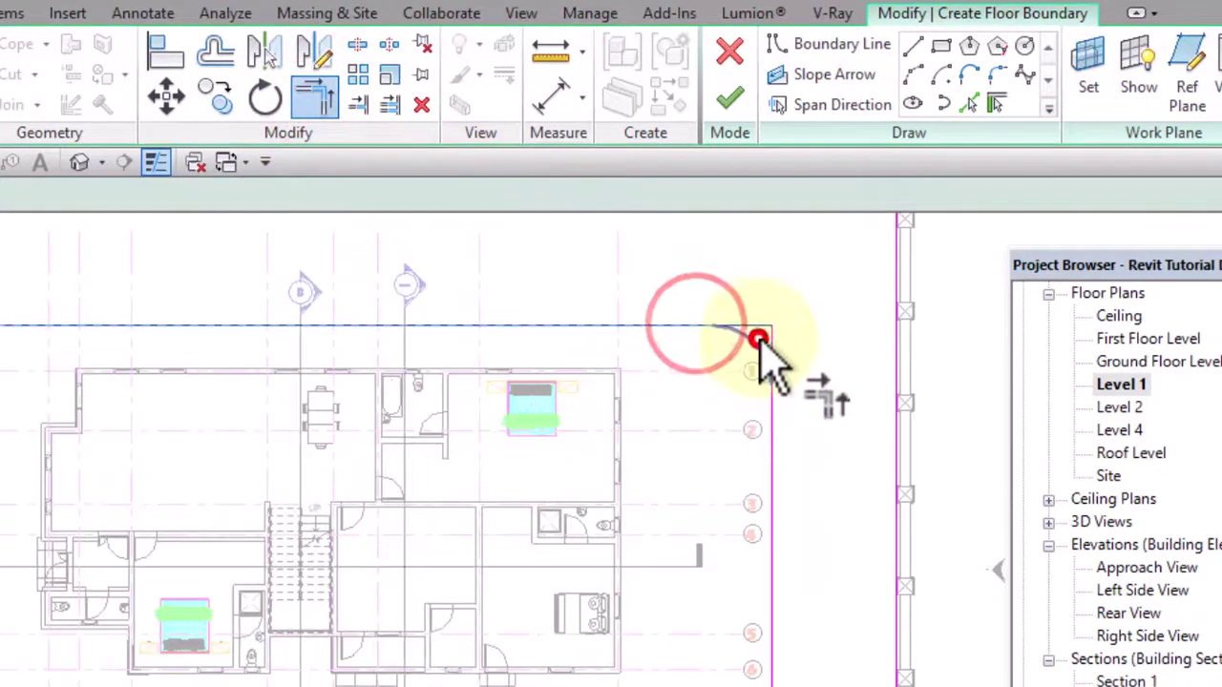
left_click(763, 417)
scroll(764, 449, "down", 3)
scroll(764, 506, "up", 3)
scroll(796, 521, "up", 1)
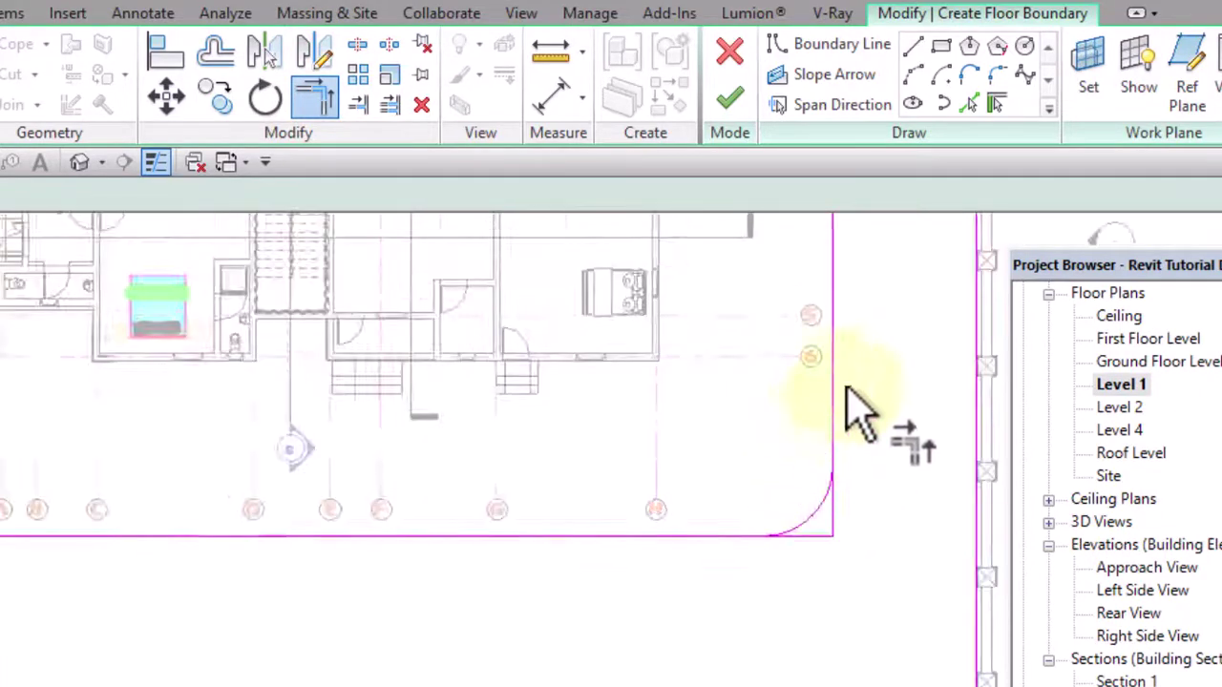
left_click(814, 504)
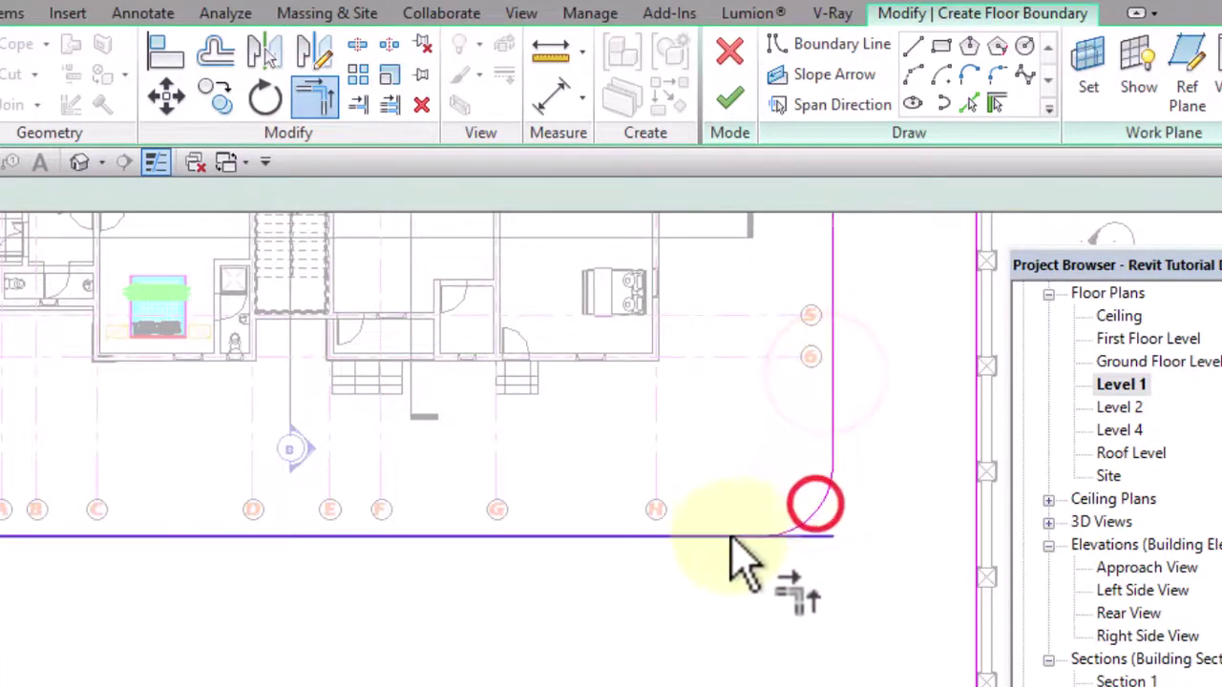
left_click(693, 538)
left_click(805, 511)
scroll(755, 535, "down", 3)
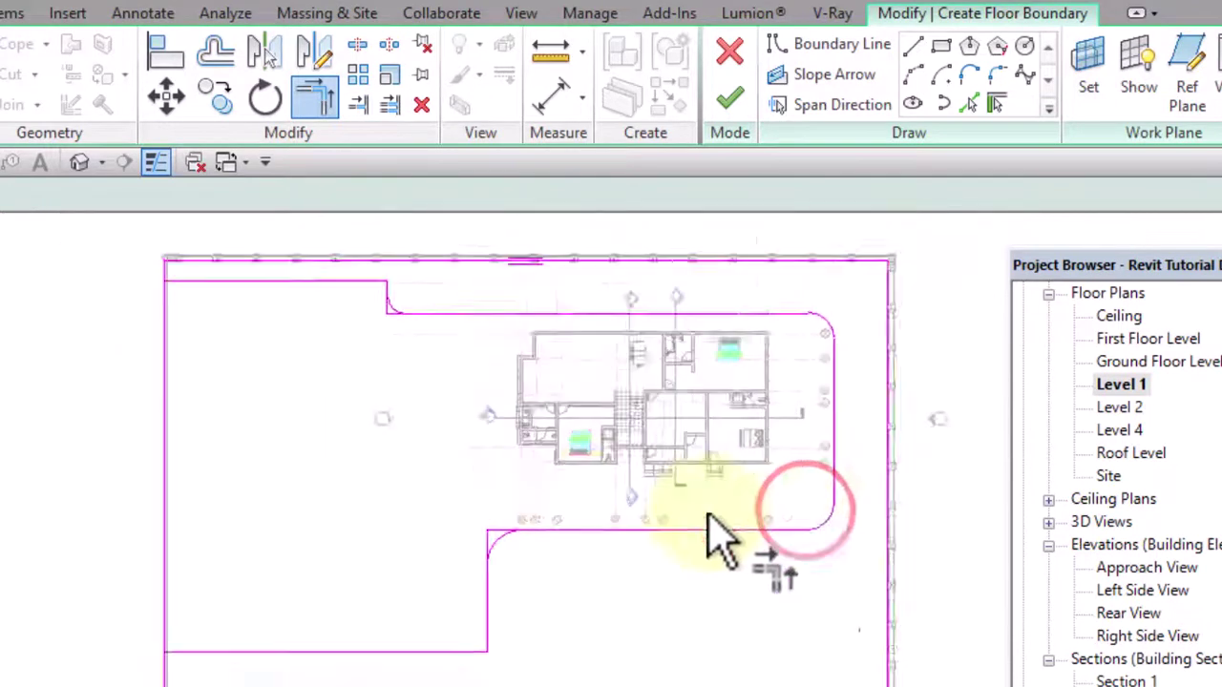
scroll(532, 545, "up", 4)
Join the rounded lower-left arc and the upper-left corner lines into clean corners
left_click(423, 560)
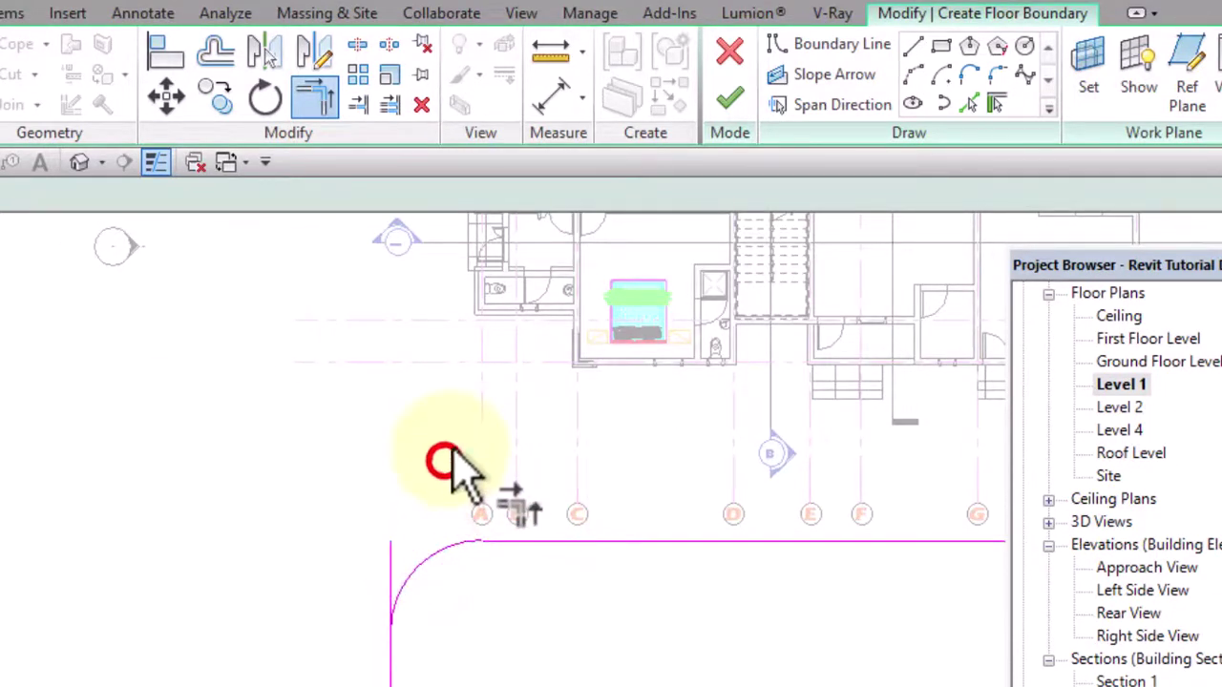
scroll(429, 597, "down", 1)
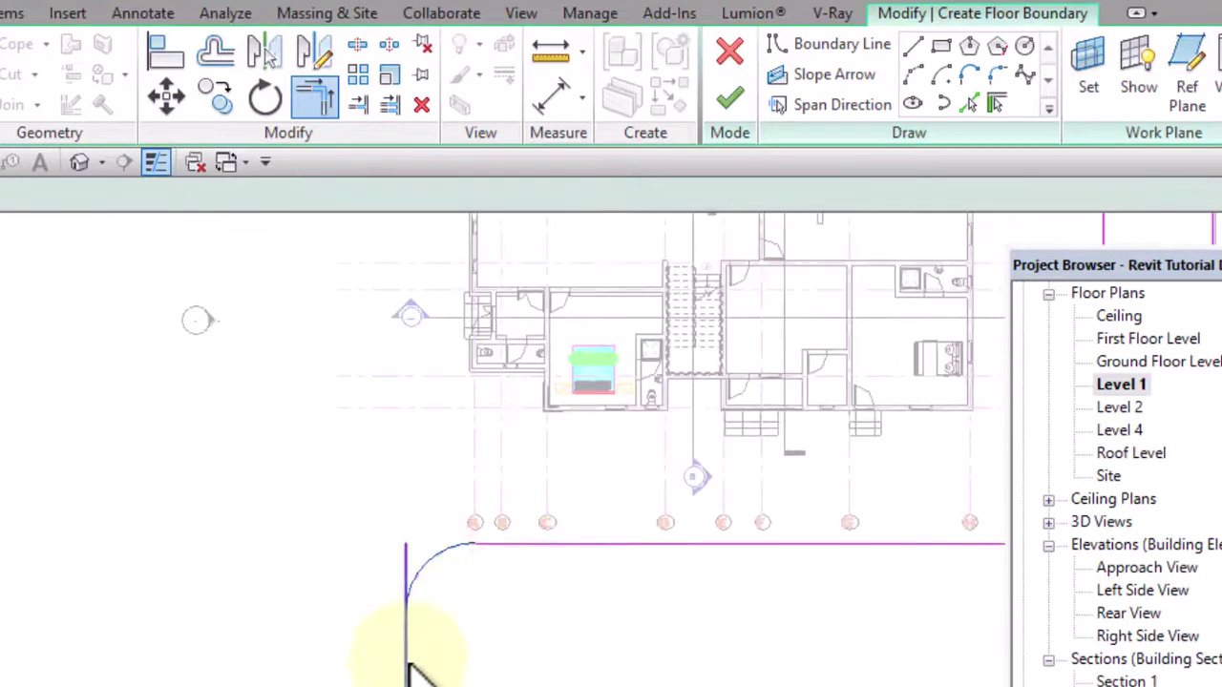
scroll(482, 573, "down", 3)
scroll(382, 349, "up", 5)
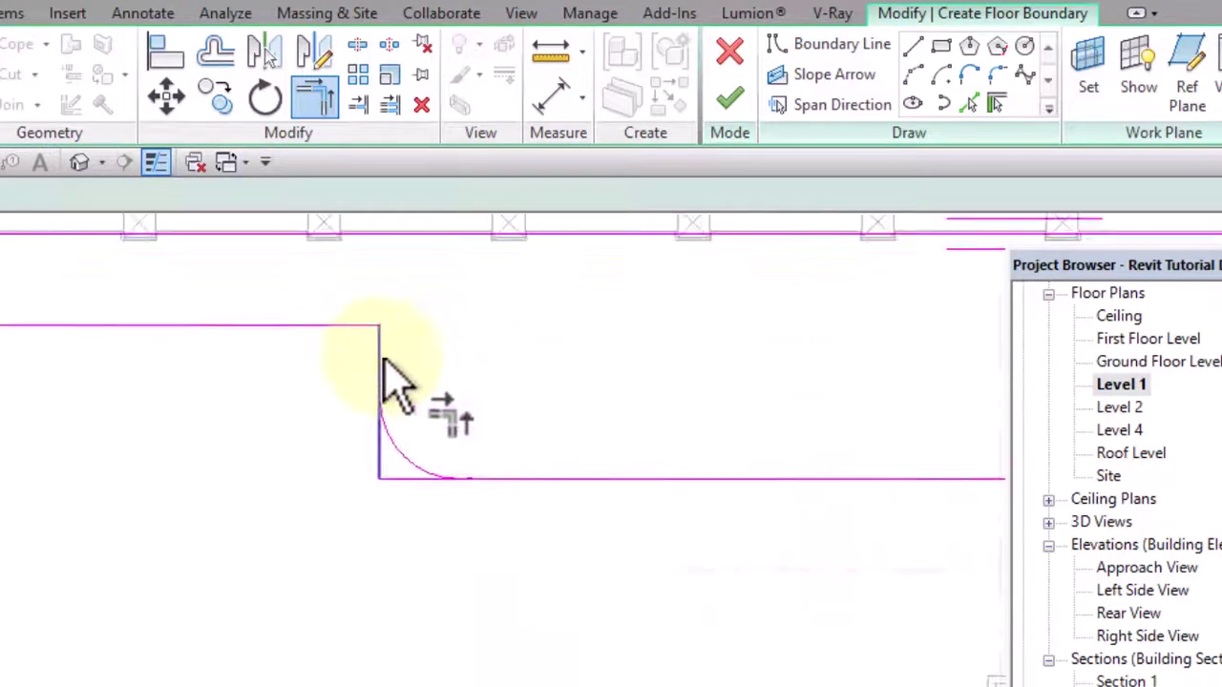
left_click(378, 351)
left_click(386, 478)
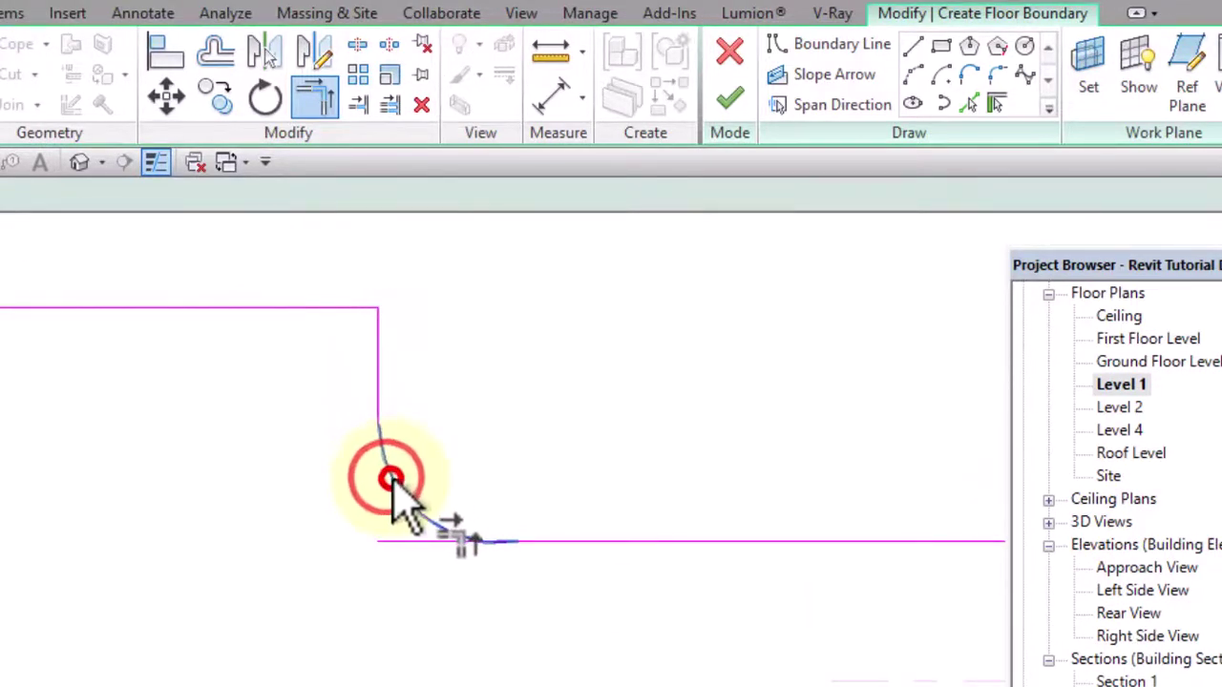
left_click(675, 551)
scroll(663, 409, "down", 4)
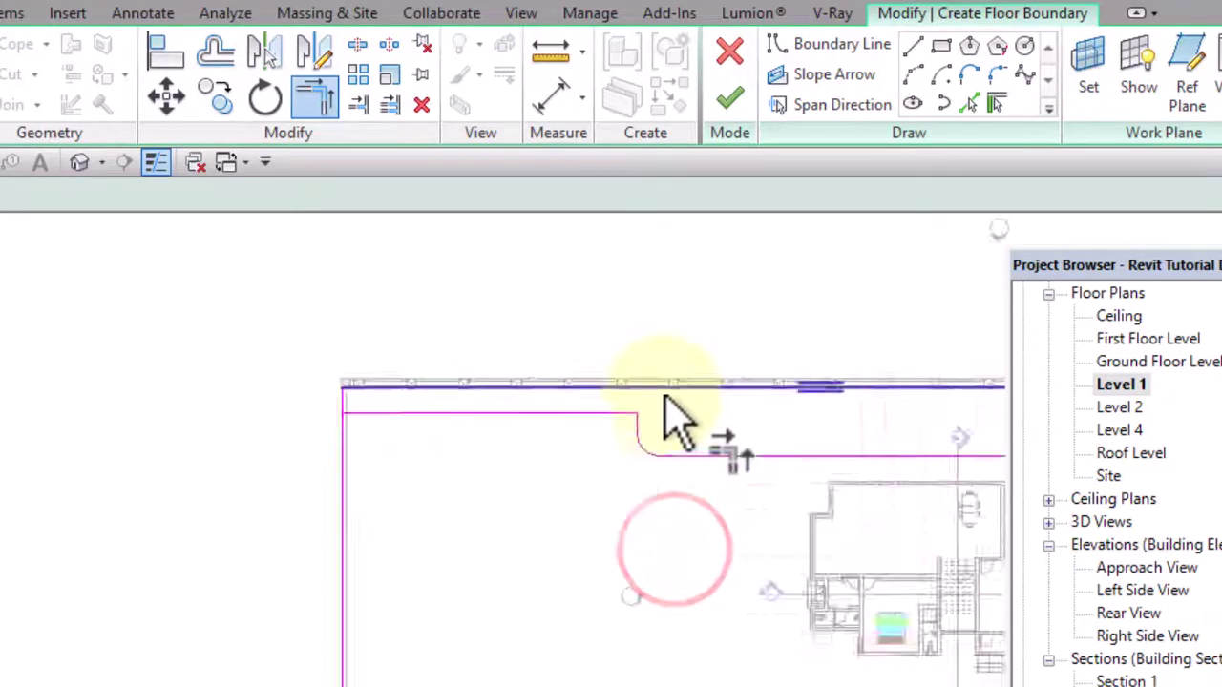
scroll(496, 376, "up", 5)
left_click(383, 326)
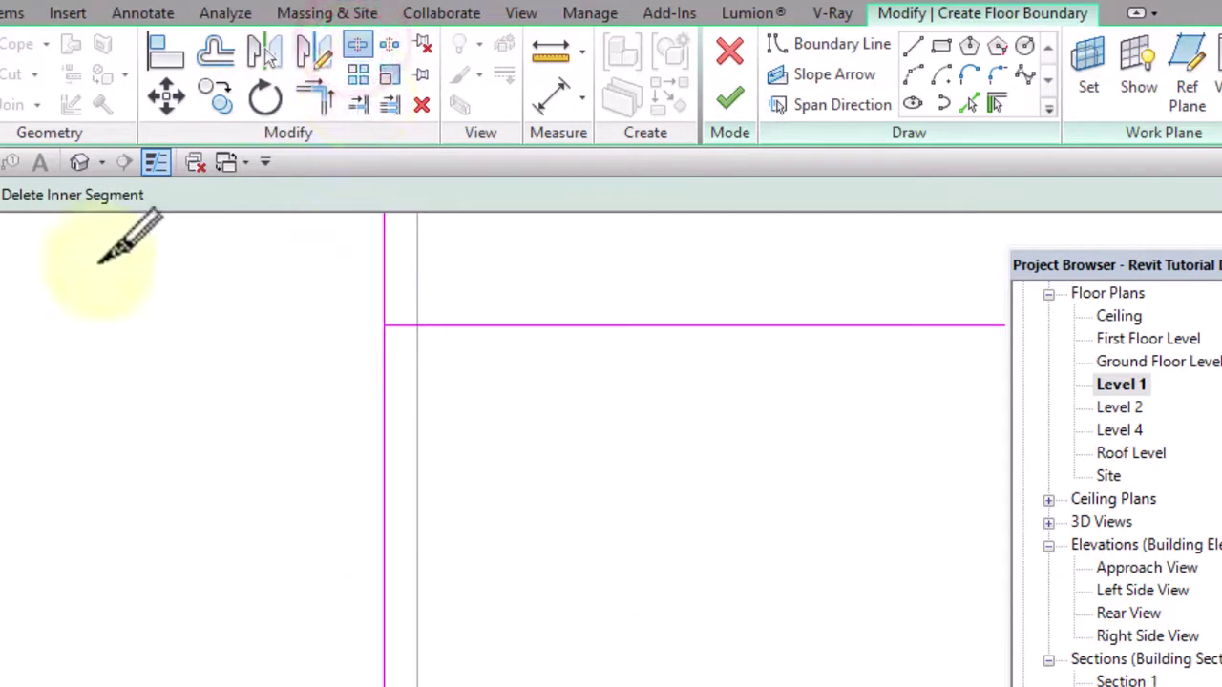
left_click(384, 363)
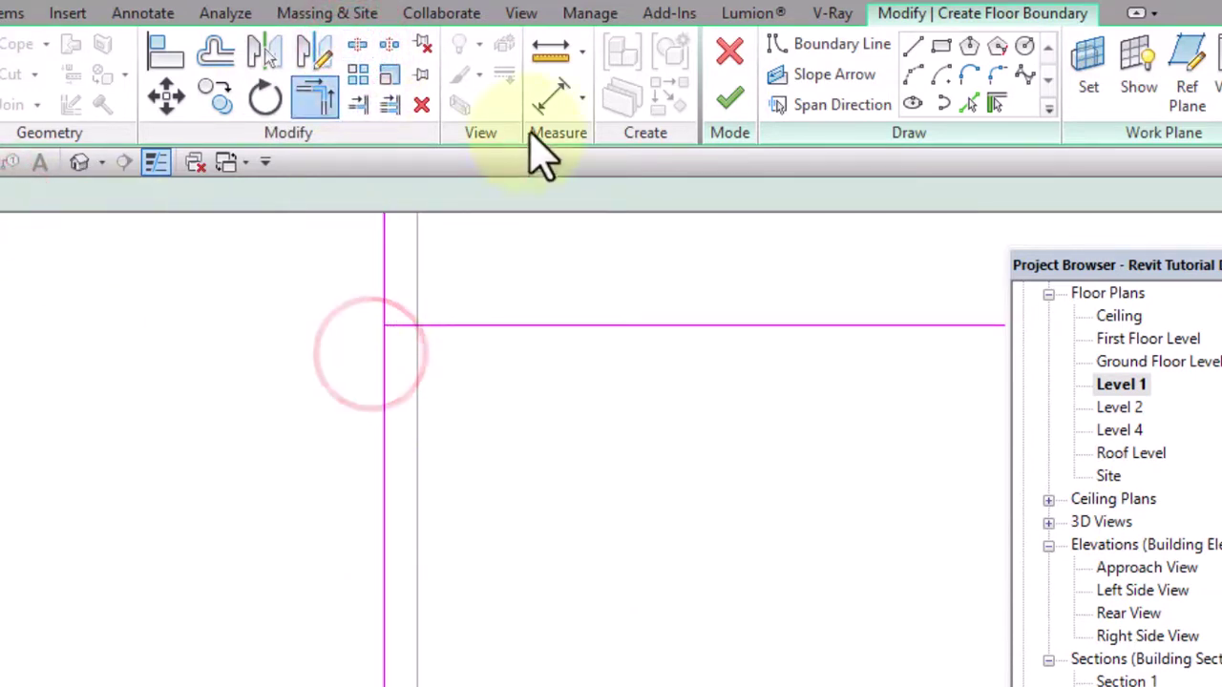
Trim the overhanging corner and the last lower-left corner, then cancel the trim command
left_click(358, 47)
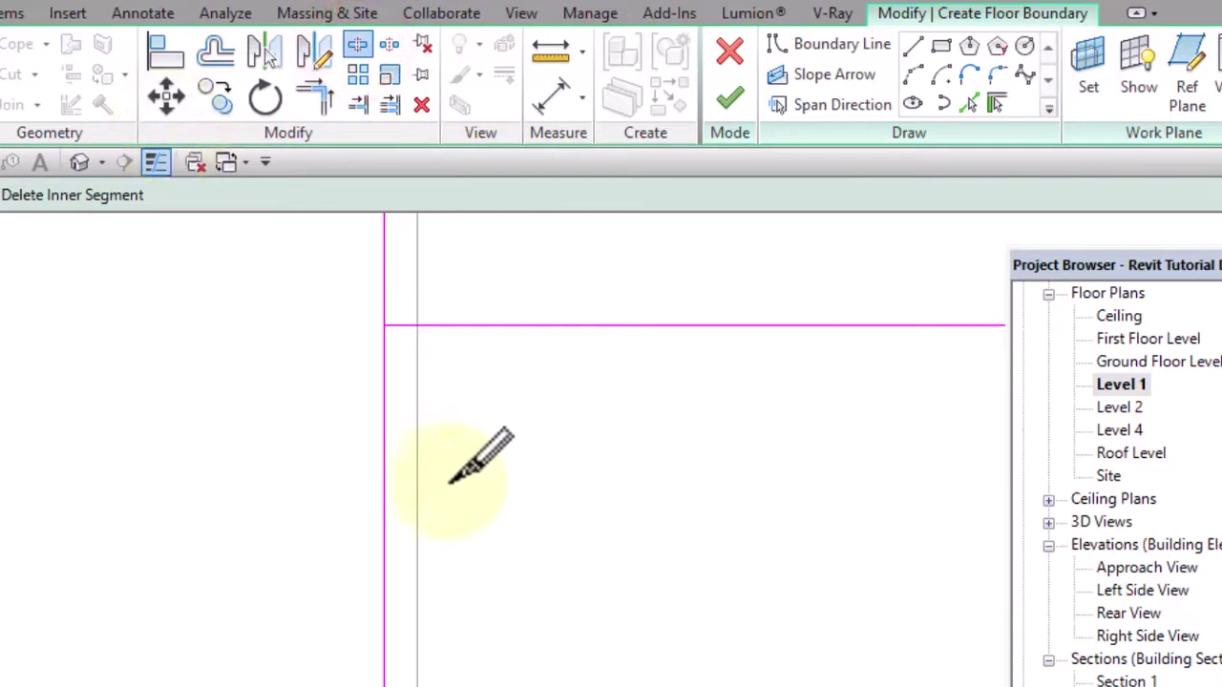
scroll(386, 392, "down", 4)
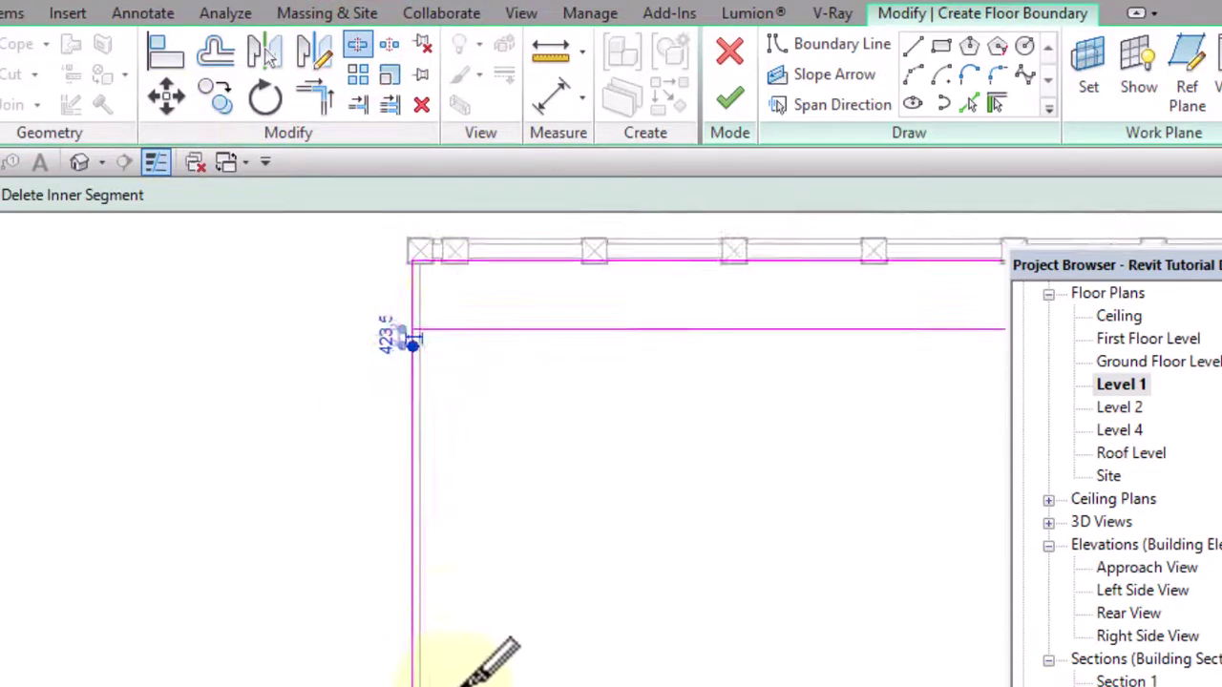
left_click(315, 96)
scroll(410, 329, "up", 1)
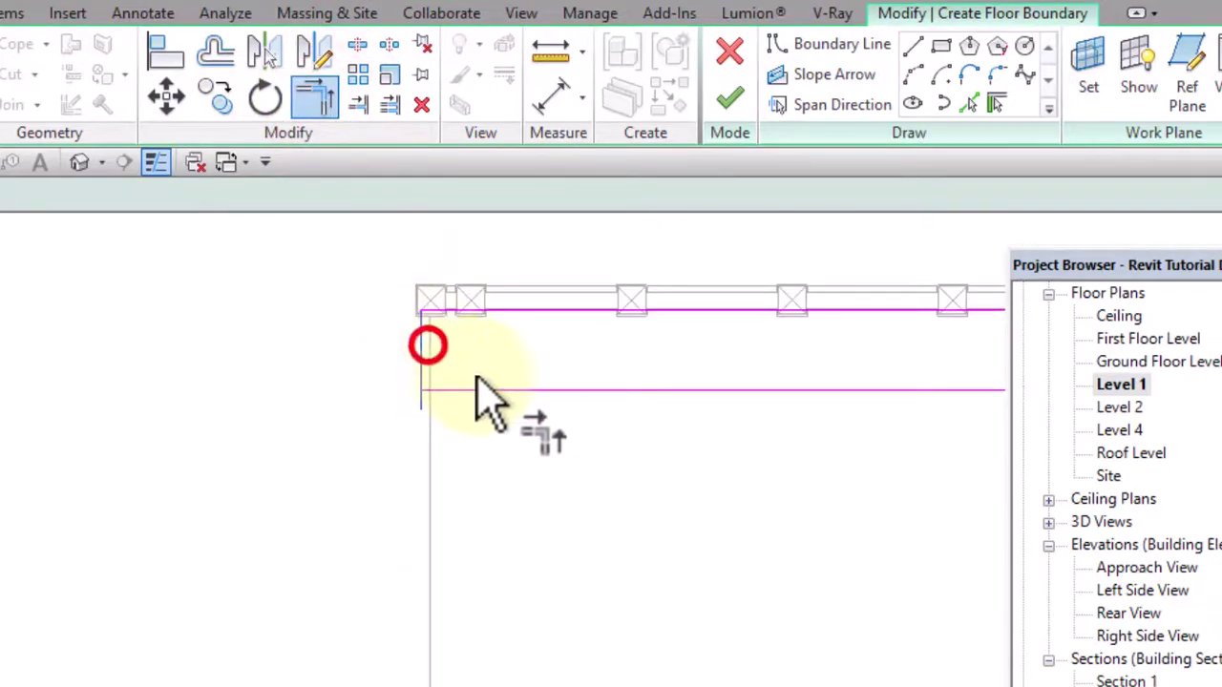
left_click(422, 348)
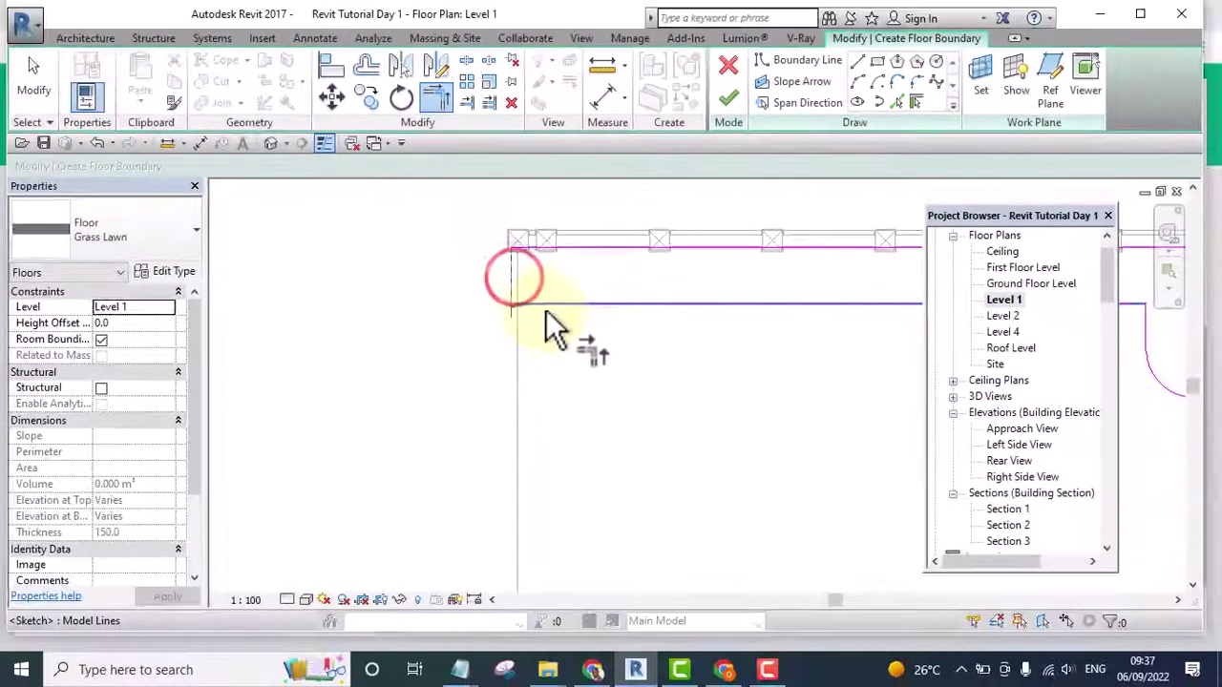
left_click(463, 392)
left_click(546, 306)
scroll(524, 273, "down", 3)
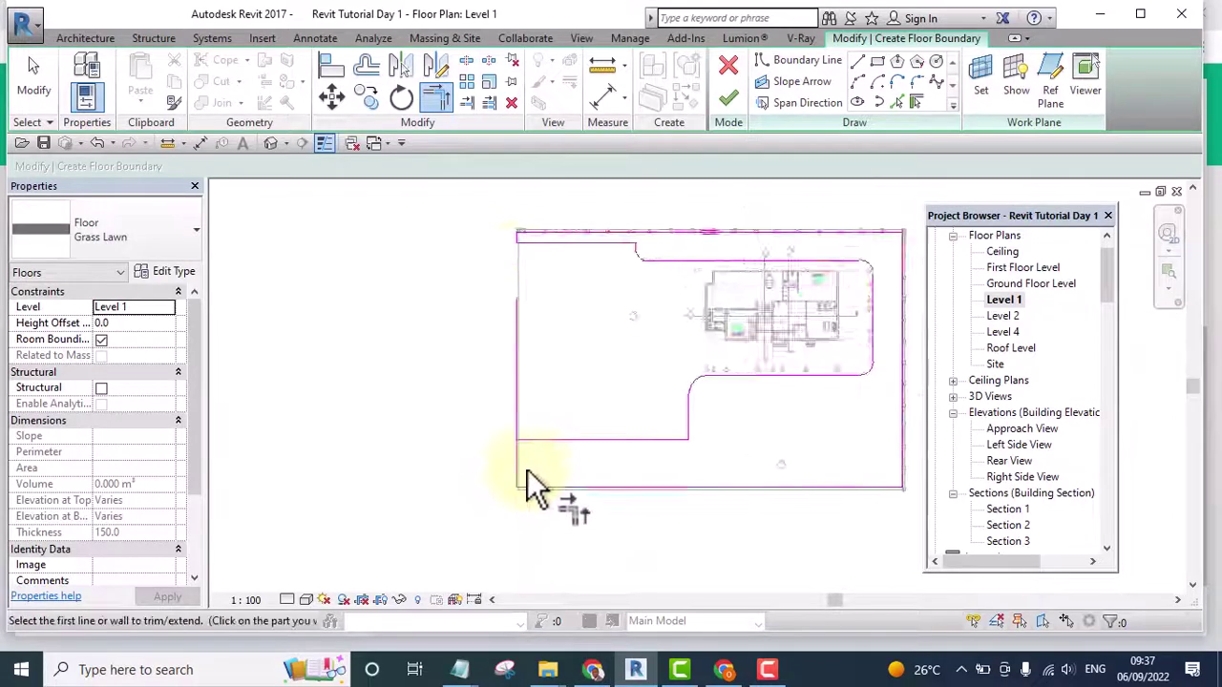
scroll(534, 468, "up", 4)
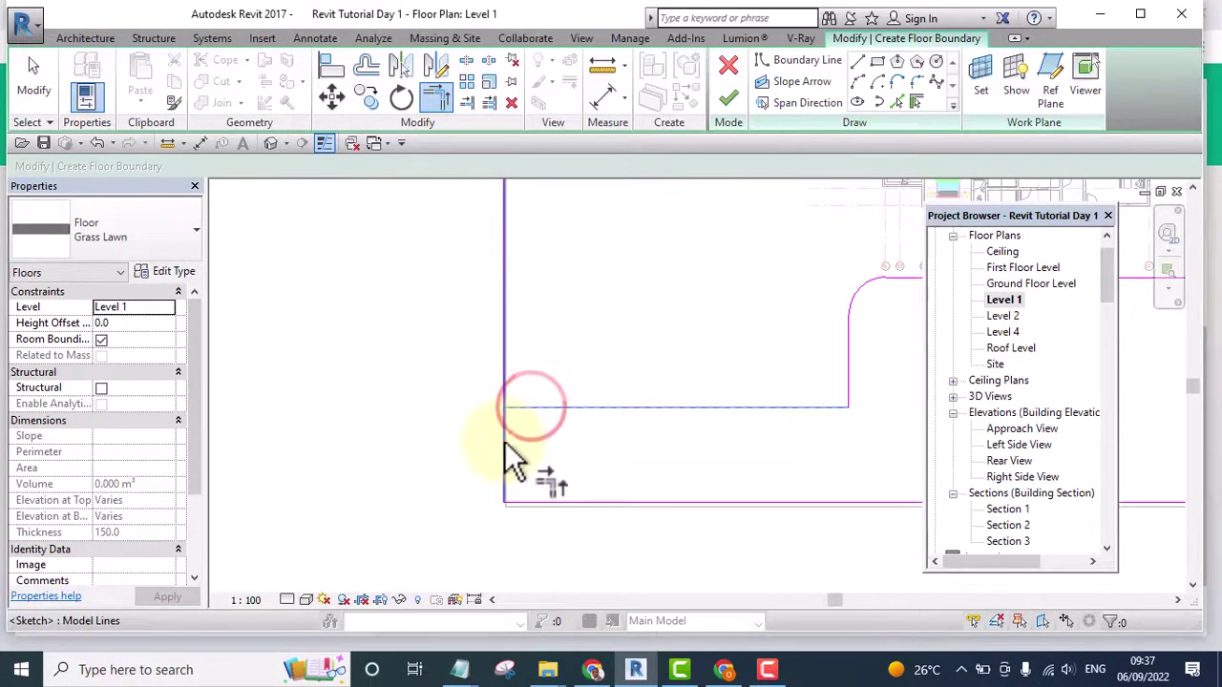
left_click(504, 441)
scroll(491, 449, "down", 4)
right_click(729, 274)
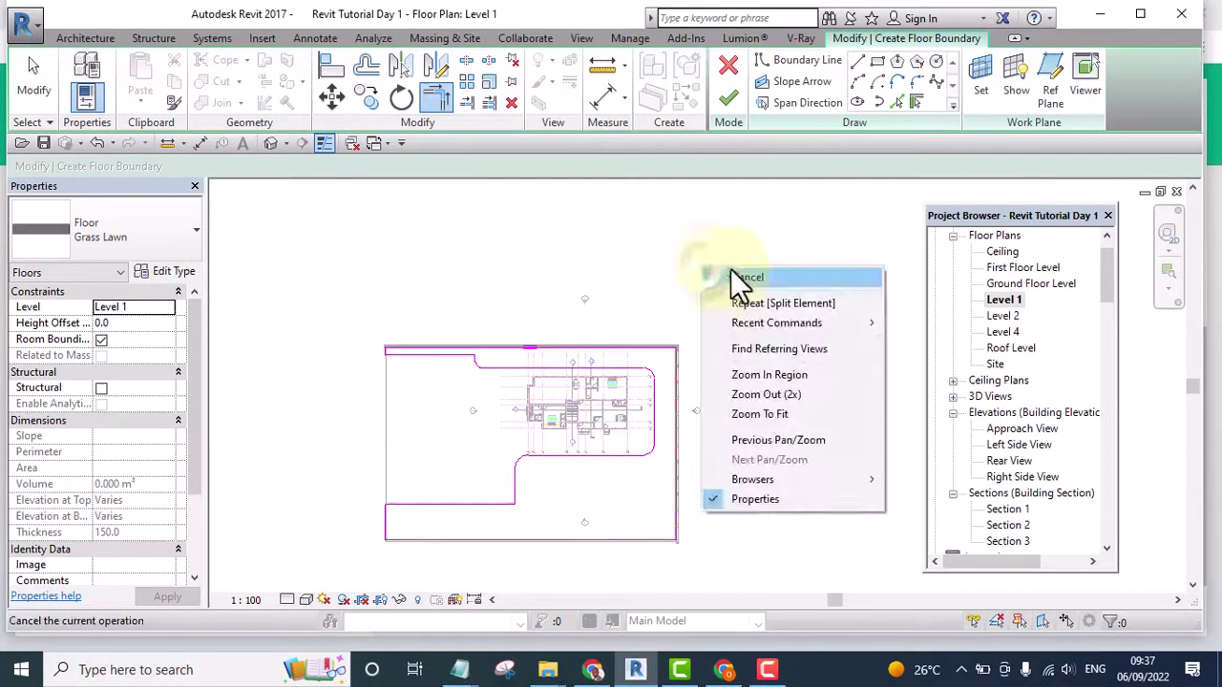
left_click(740, 279)
Finish the Grass Lawn floor sketch and switch to the Default 3D View
left_click(723, 99)
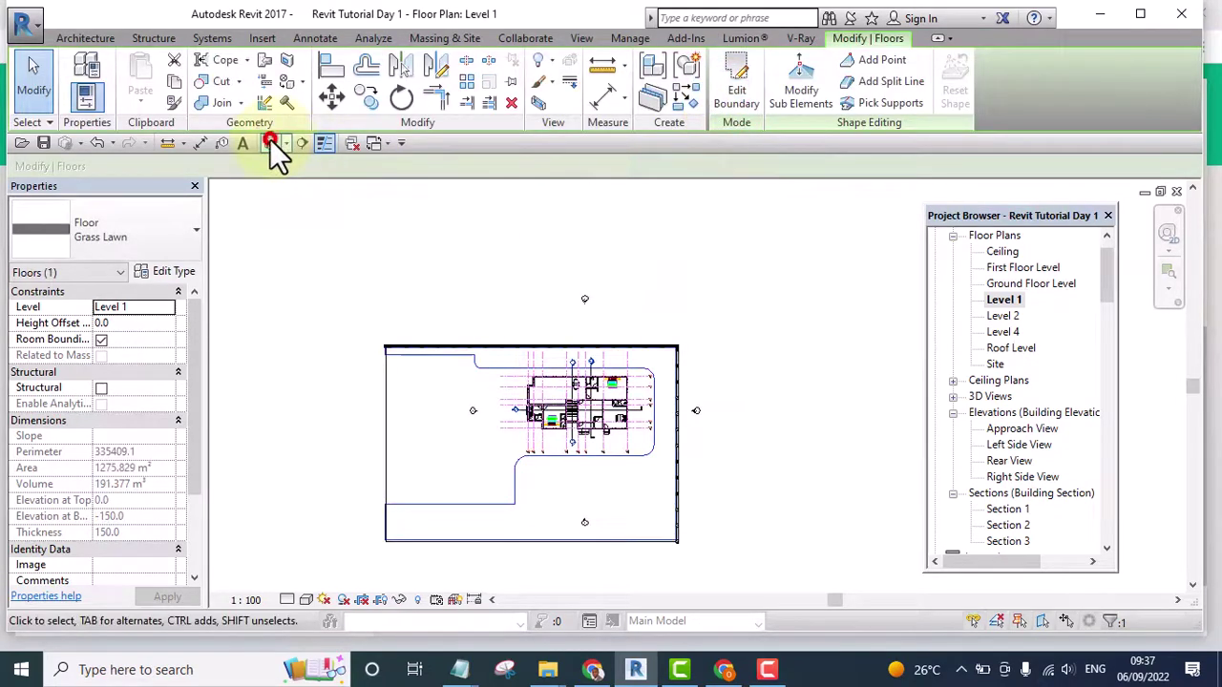
left_click(271, 143)
scroll(633, 303, "down", 3)
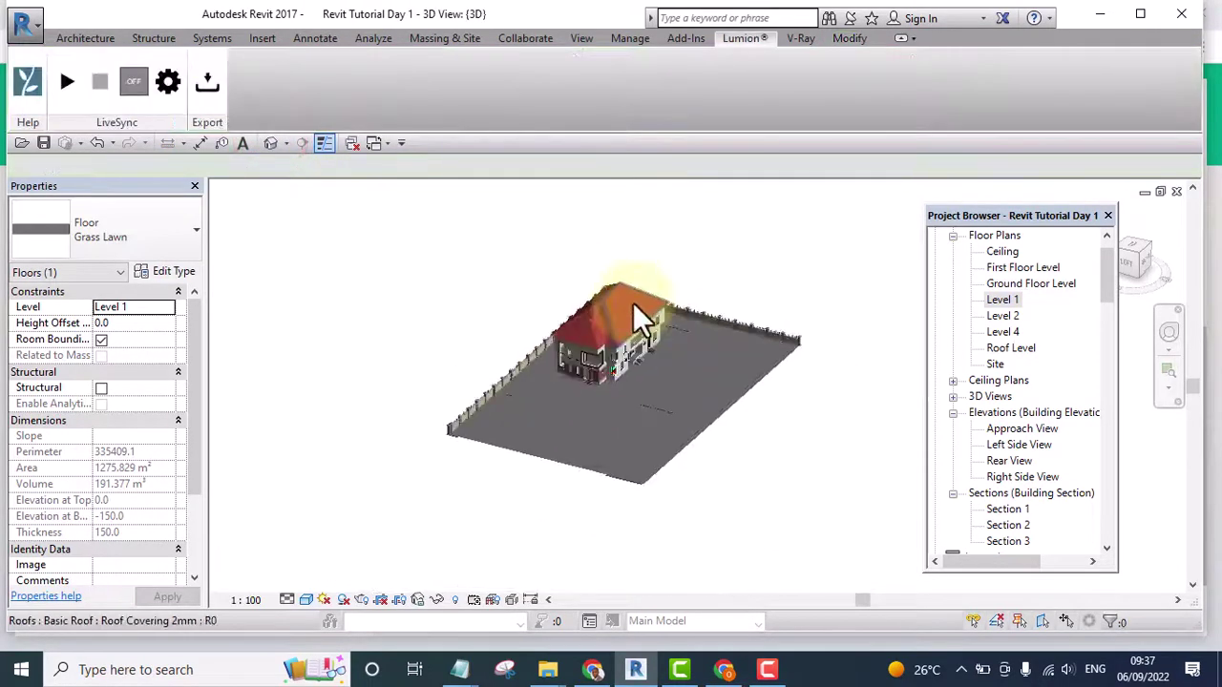
key("Escape")
Orbit and pan the 3D view to inspect the house on the new floor slab
middle_click_drag(824, 507, 1005, 518, "shift")
scroll(553, 391, "up", 10)
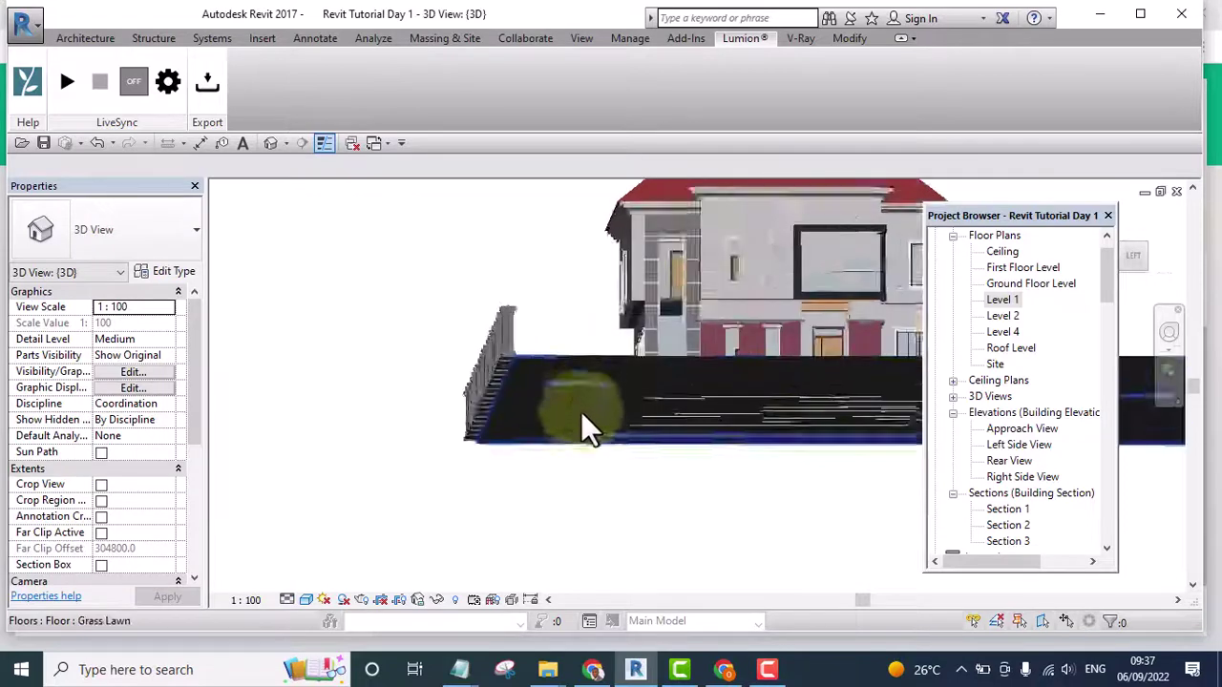
left_click(595, 384)
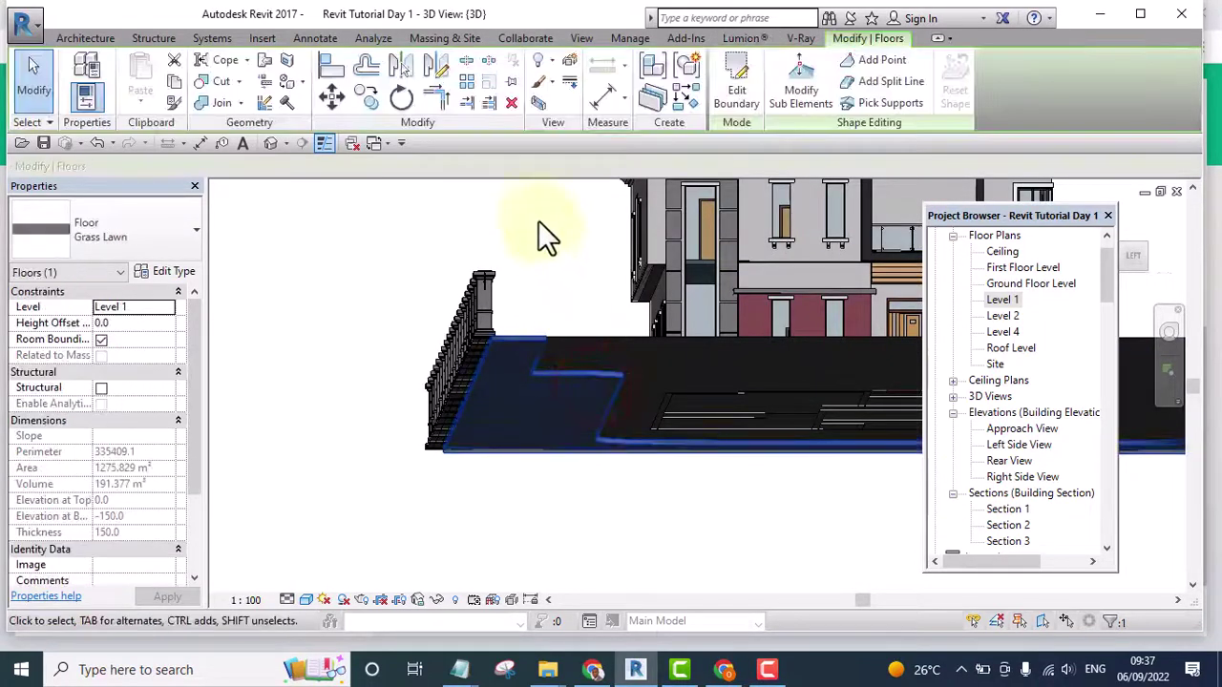
scroll(540, 230, "down", 3)
middle_click_drag(542, 235, 595, 314, "shift")
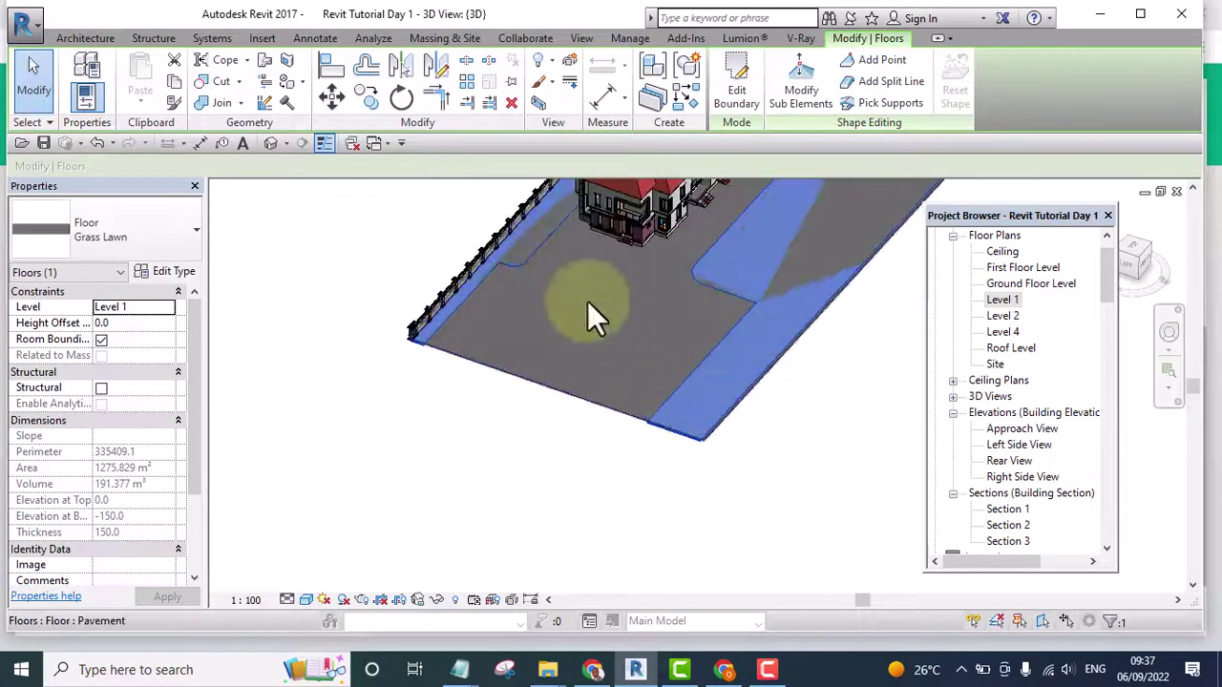
middle_click_drag(477, 250, 428, 363)
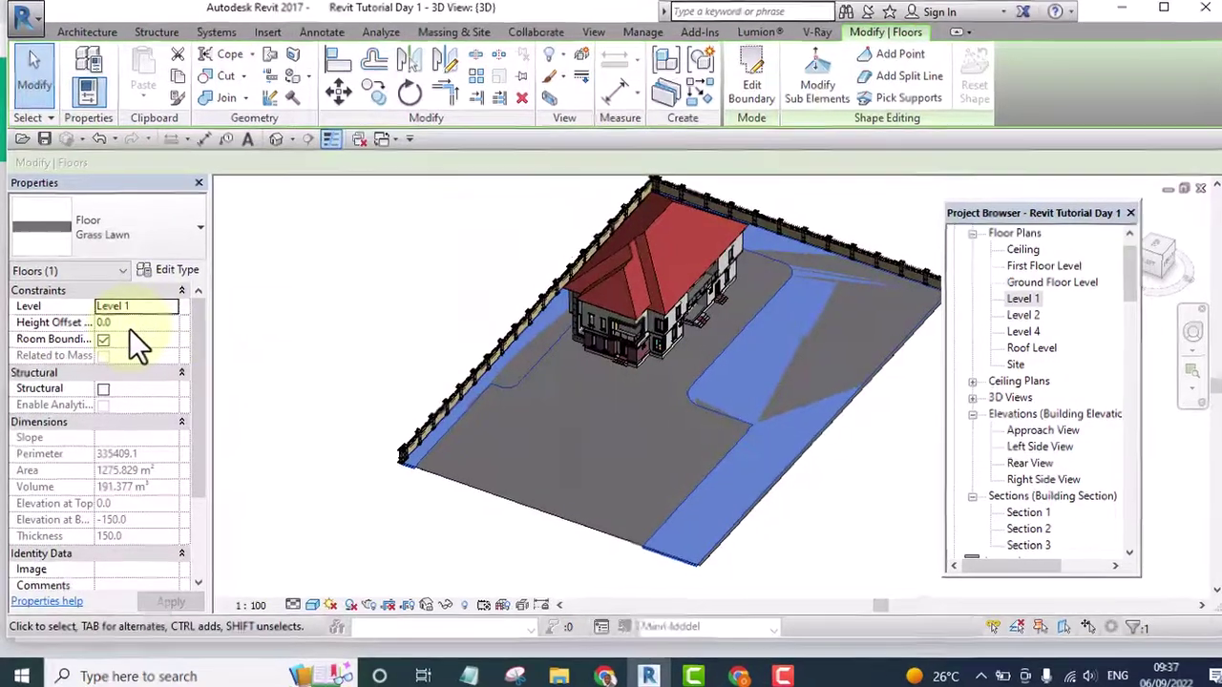
Set the Grass Lawn floor's Height Offset From Level to 150 and apply it
left_click(129, 325)
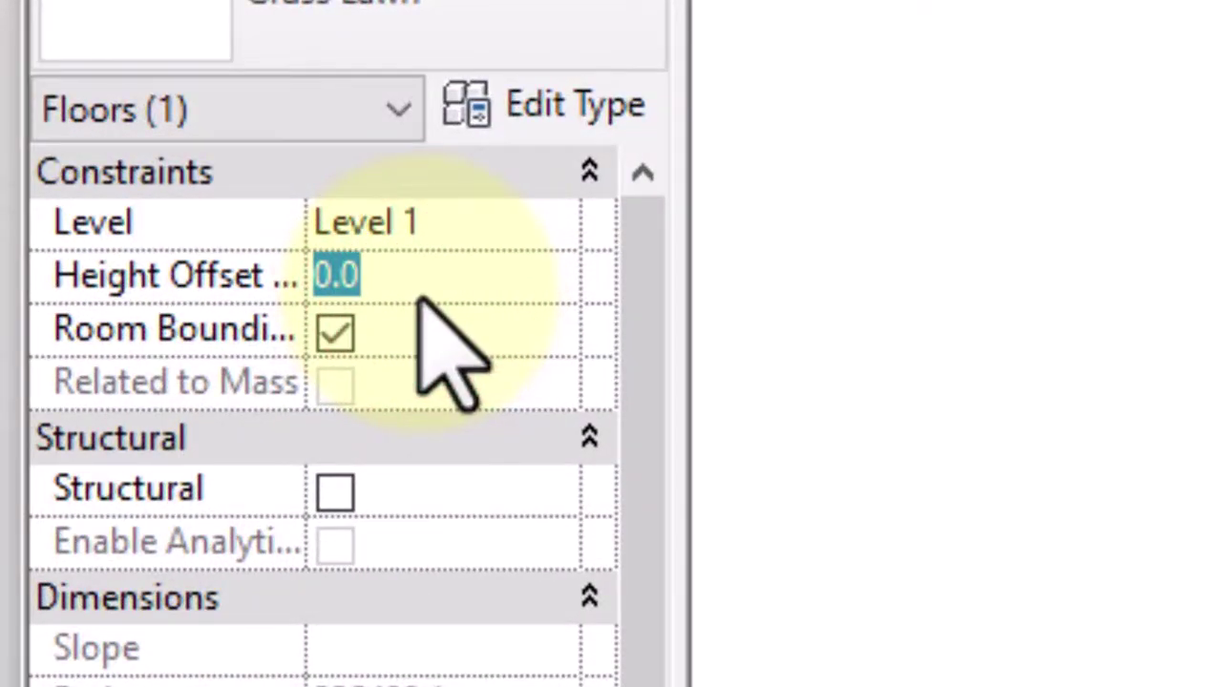
type("150")
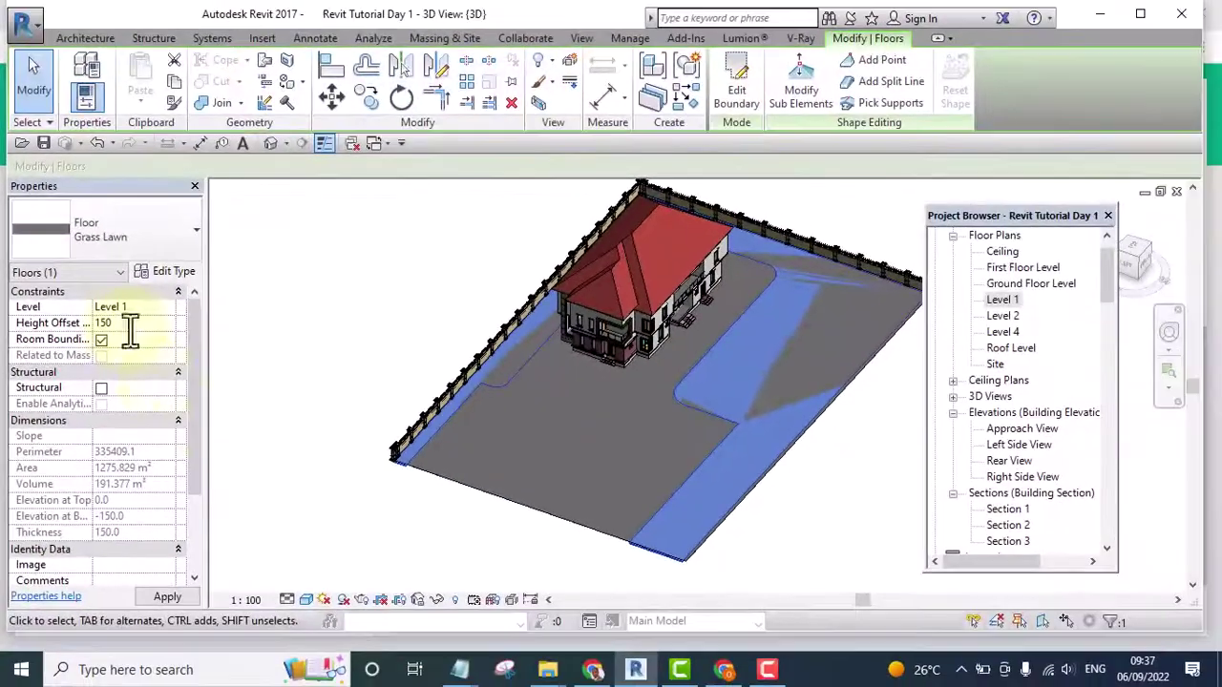
left_click(165, 600)
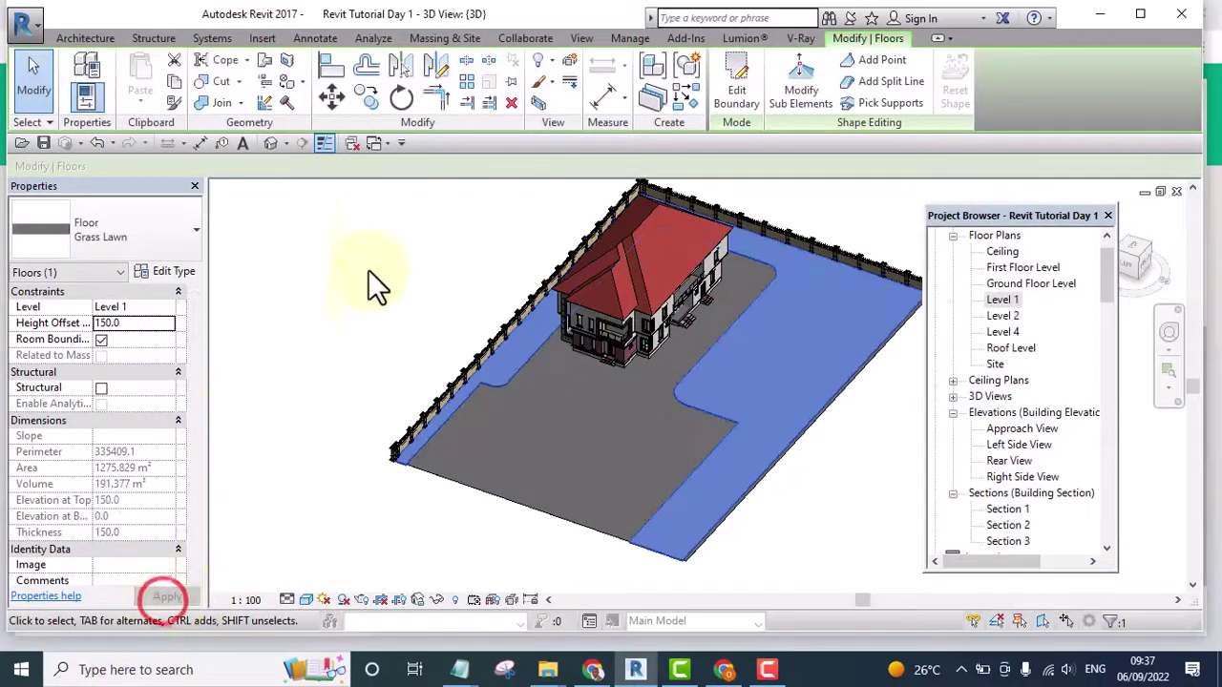
left_click(371, 235)
middle_click_drag(370, 235, 688, 374, "shift")
scroll(727, 399, "up", 3)
scroll(641, 366, "down", 3)
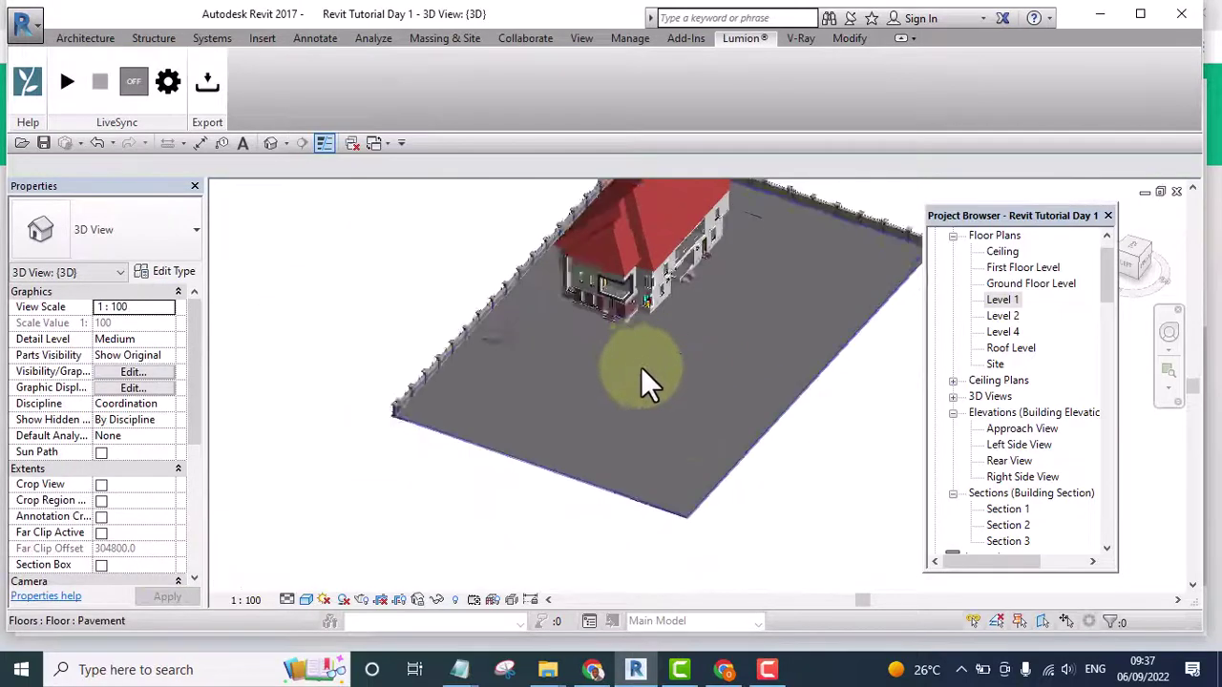
left_click(695, 355)
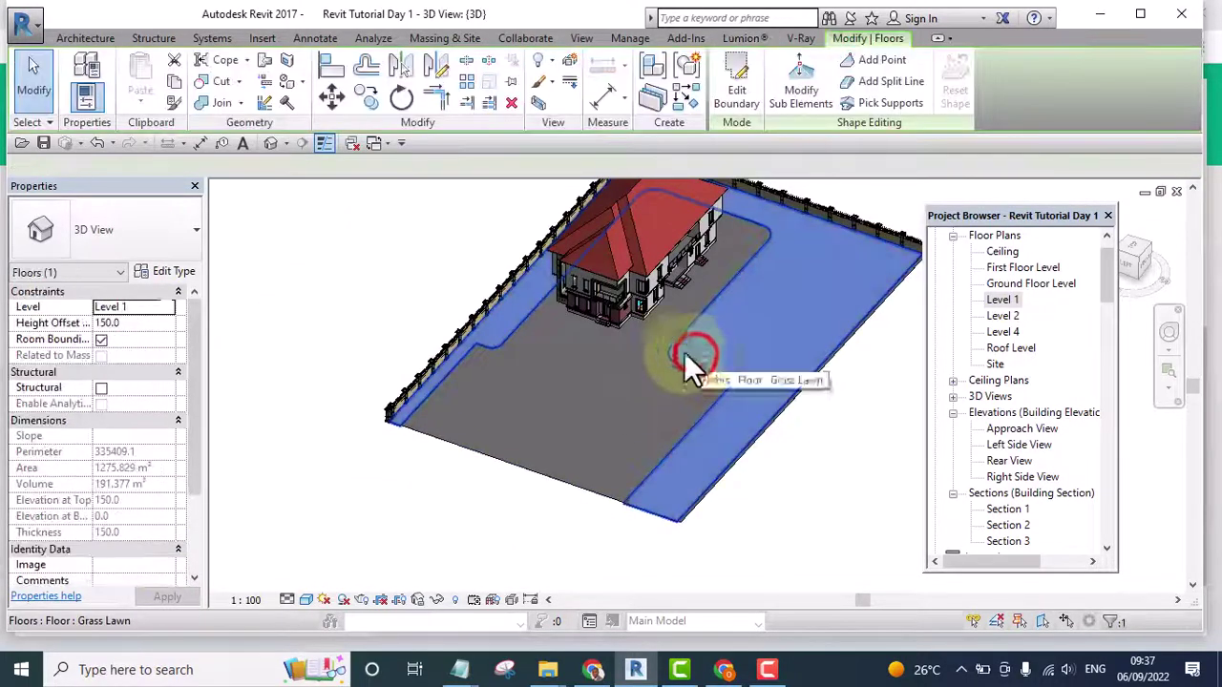
Enable Use Render Appearance for the Grass Lawn layer material and confirm all dialogs
left_click(168, 269)
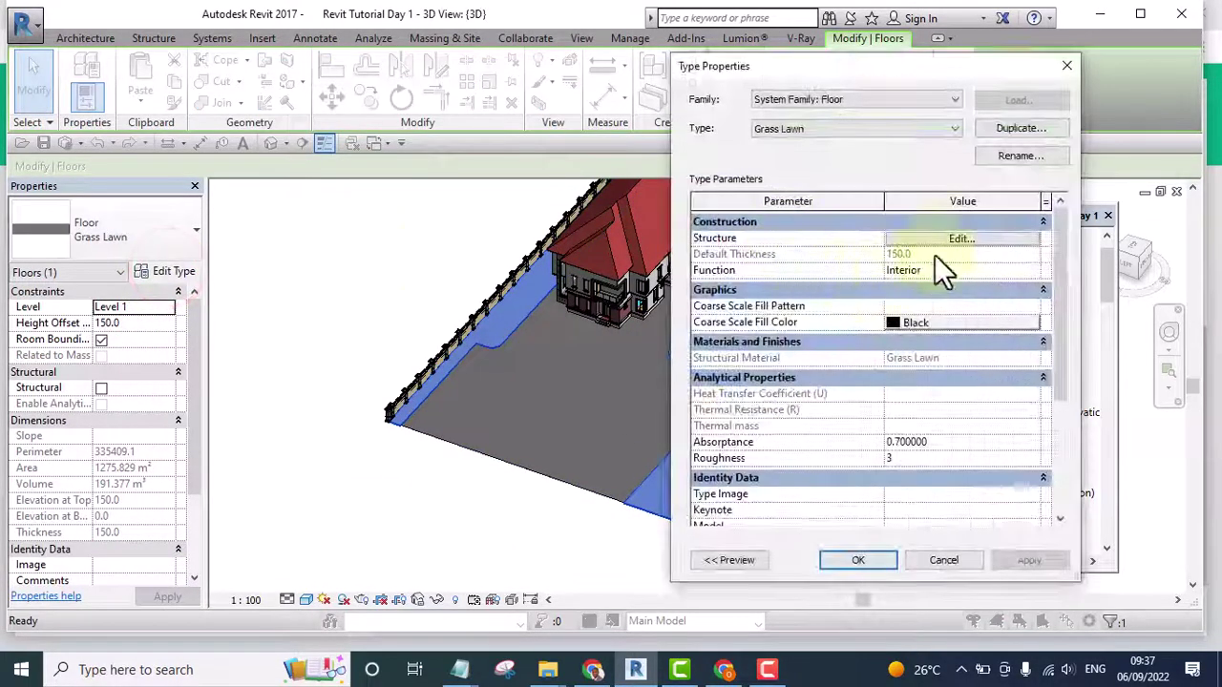
left_click(950, 238)
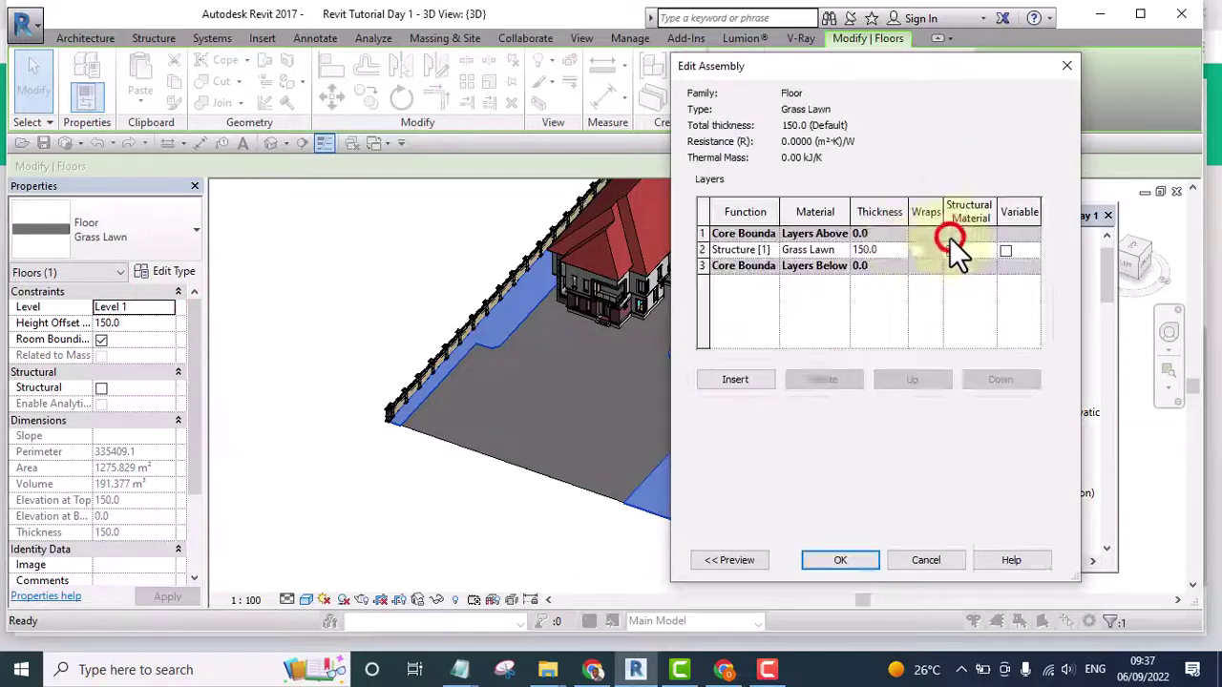
left_click(842, 246)
left_click(842, 248)
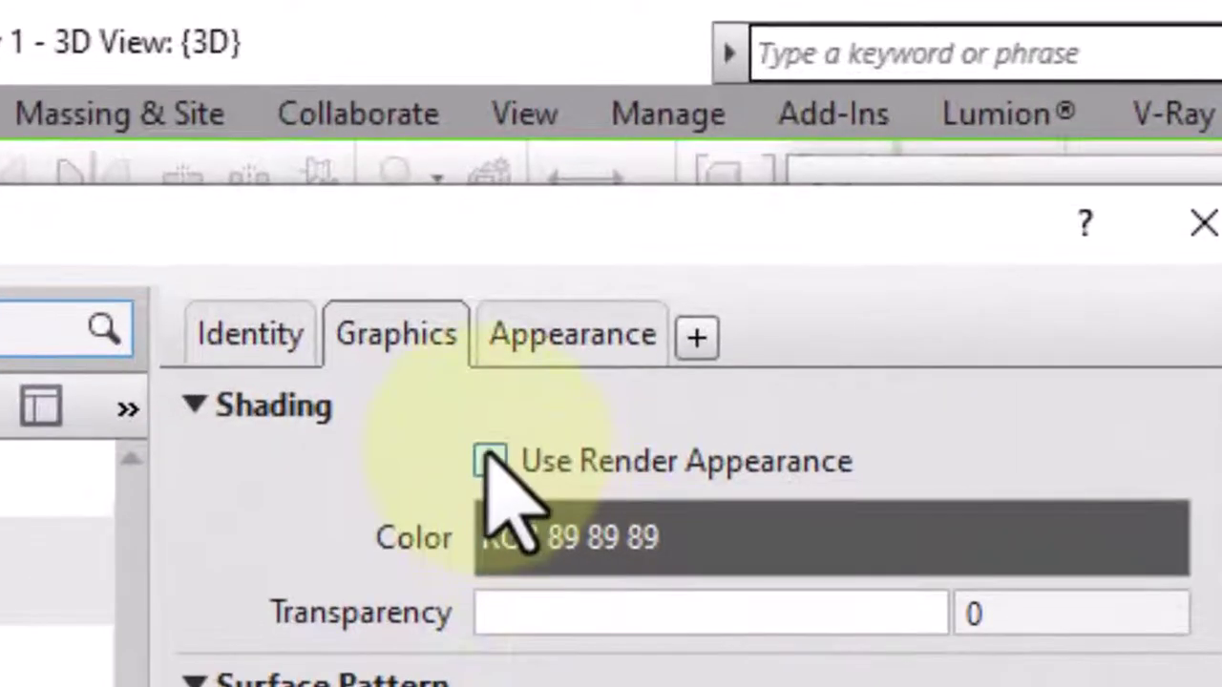
left_click(490, 462)
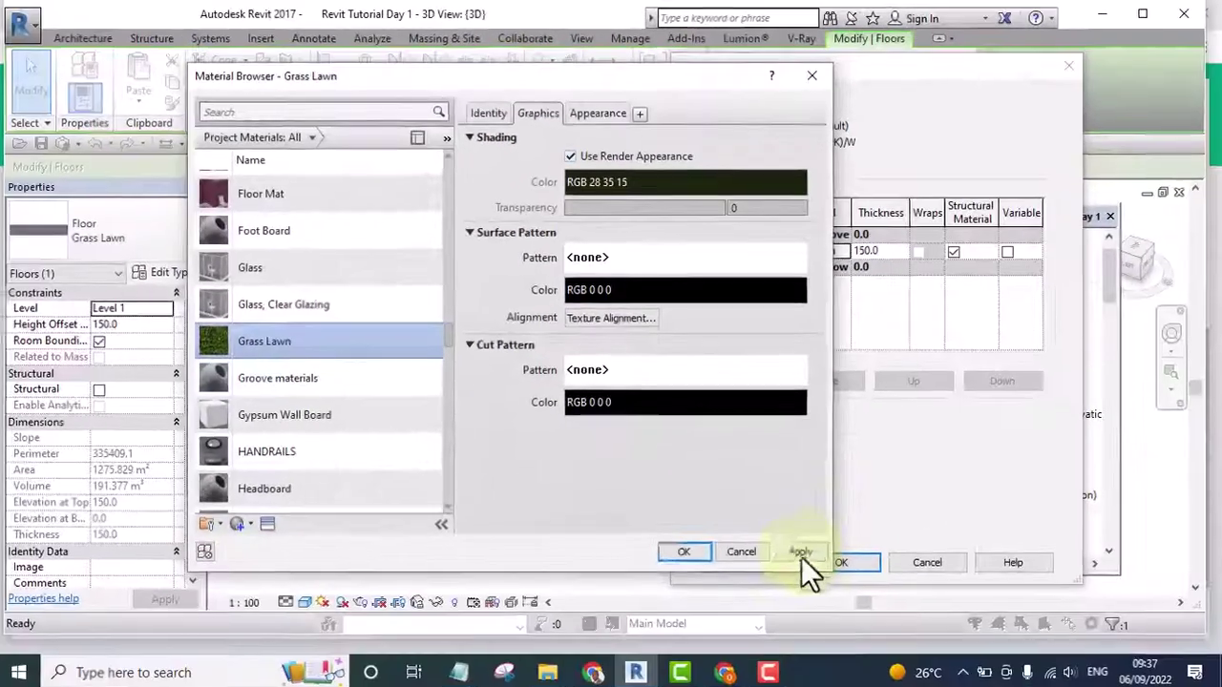
left_click(805, 553)
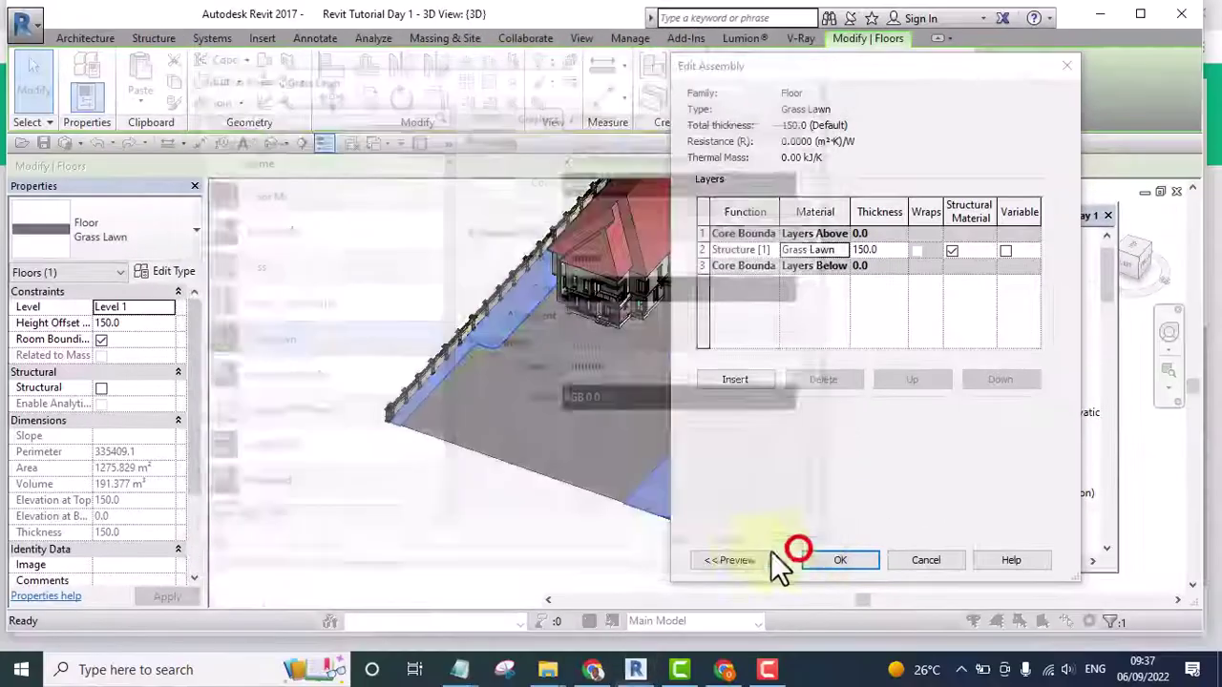
left_click(683, 550)
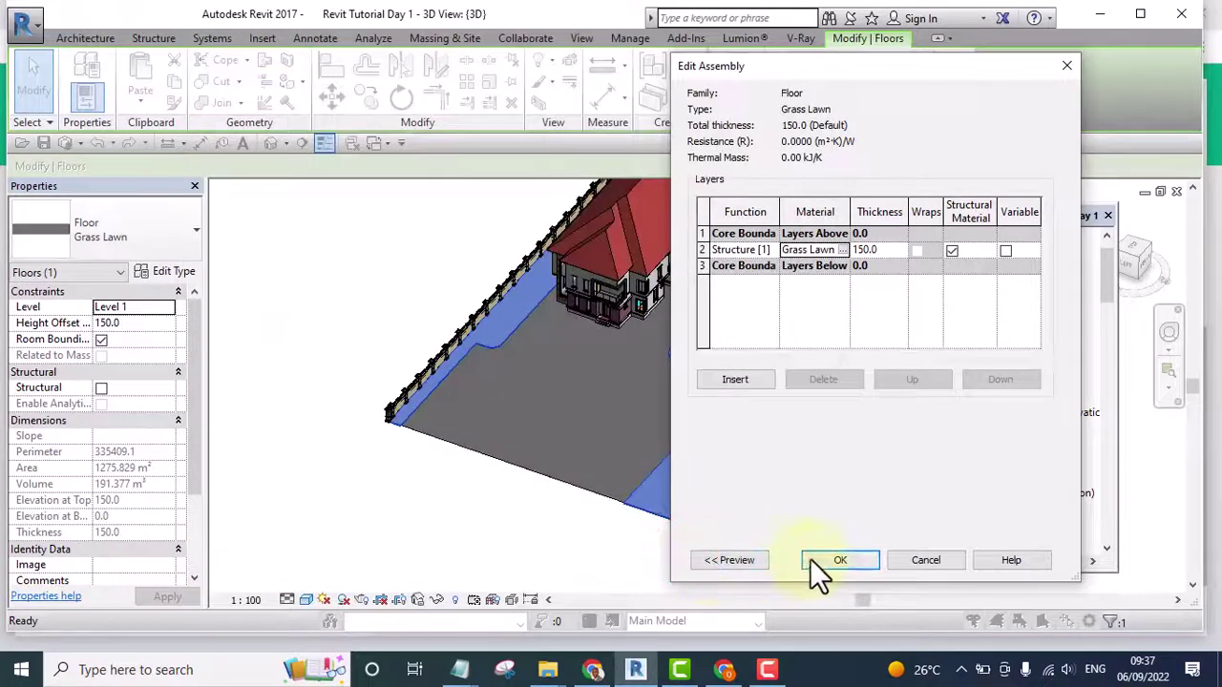
left_click(811, 560)
left_click(842, 563)
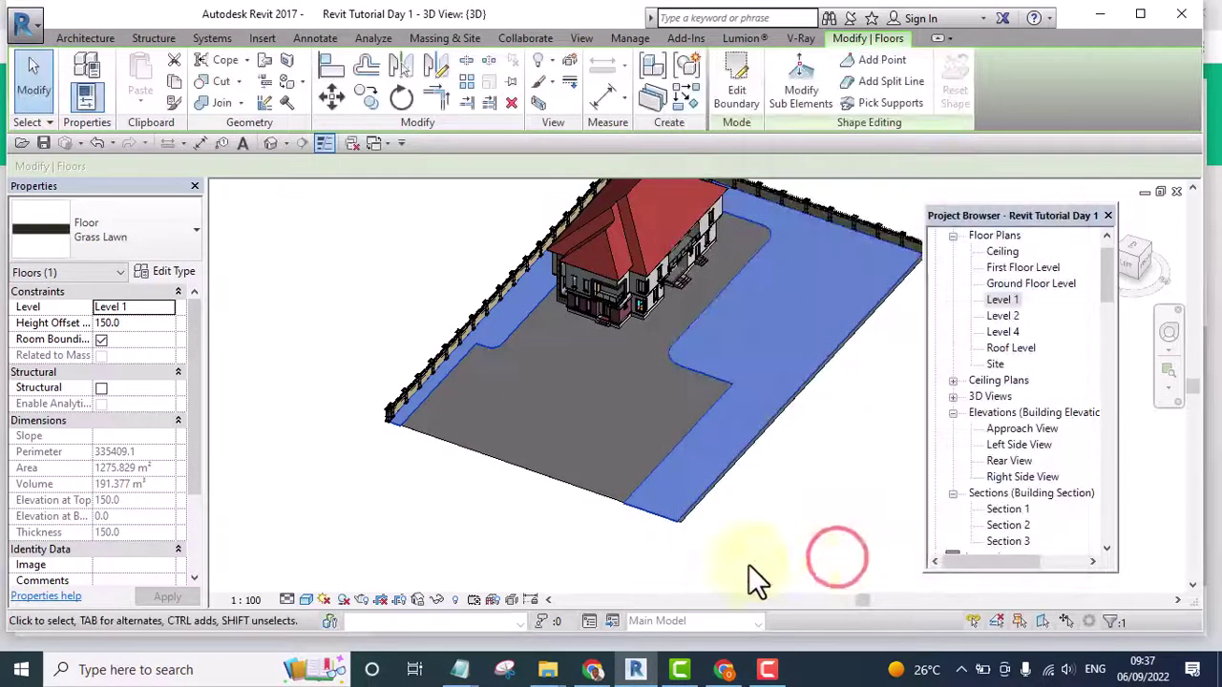
left_click(589, 539)
scroll(739, 351, "up", 2)
scroll(715, 434, "down", 4)
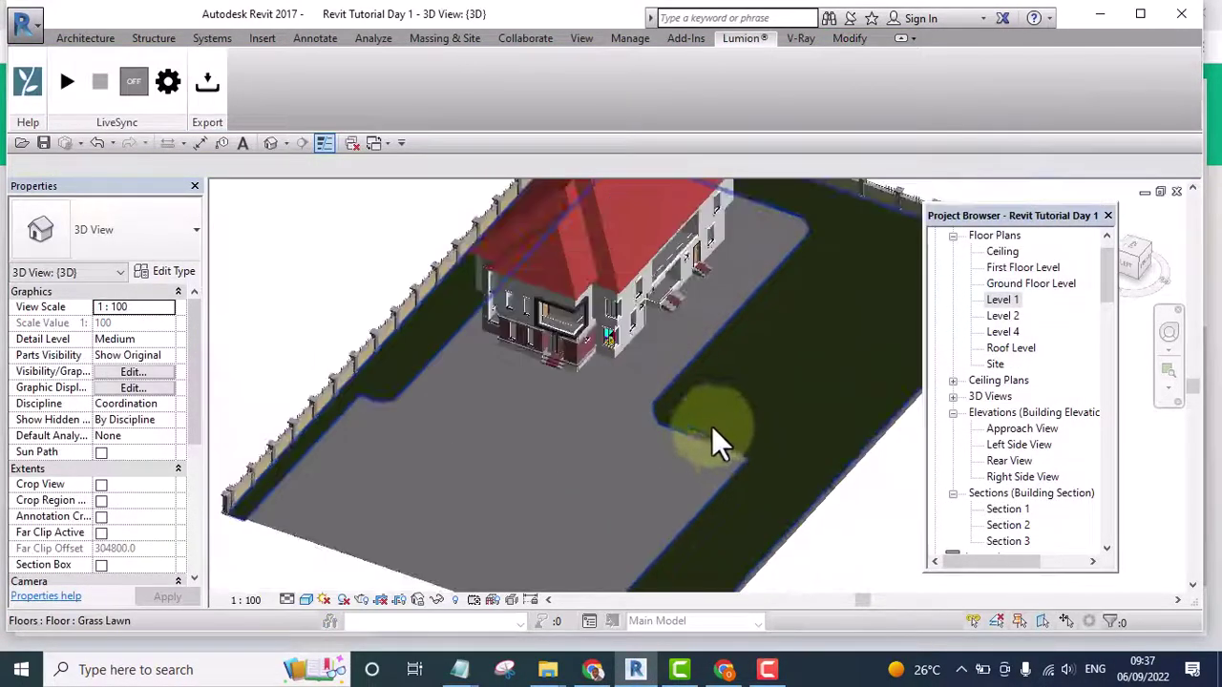
middle_click_drag(793, 526, 704, 415, "shift")
scroll(688, 414, "up", 3)
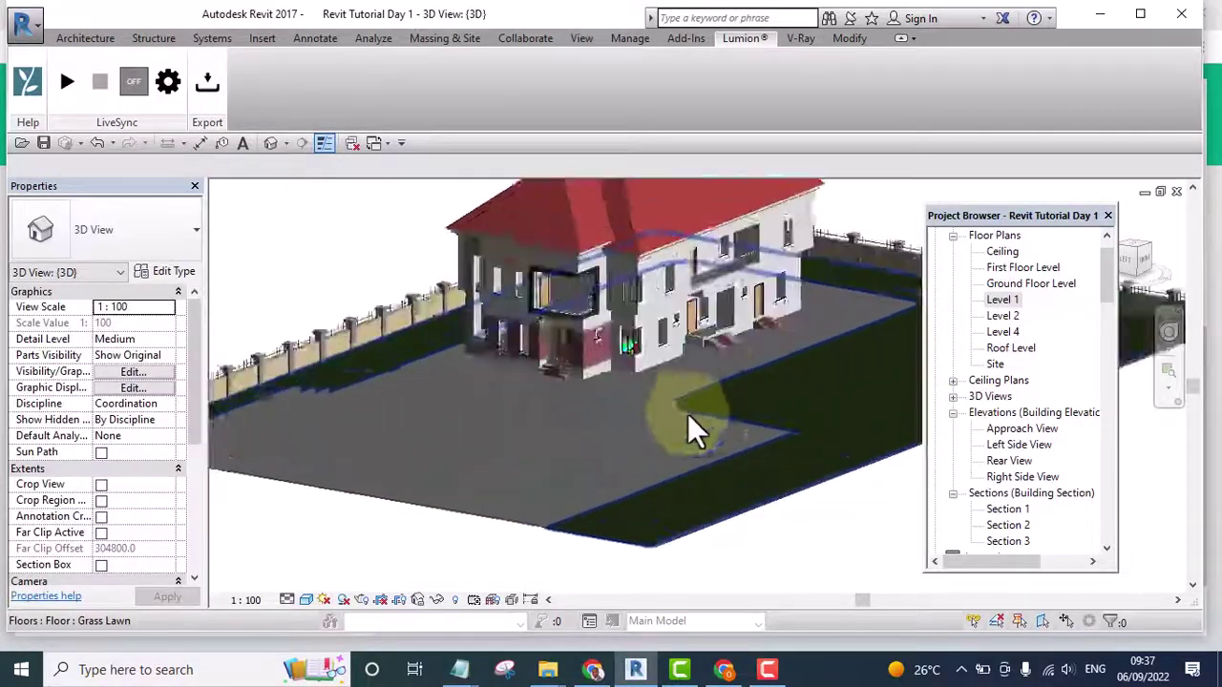
middle_click_drag(643, 442, 810, 532, "shift")
scroll(725, 400, "up", 4)
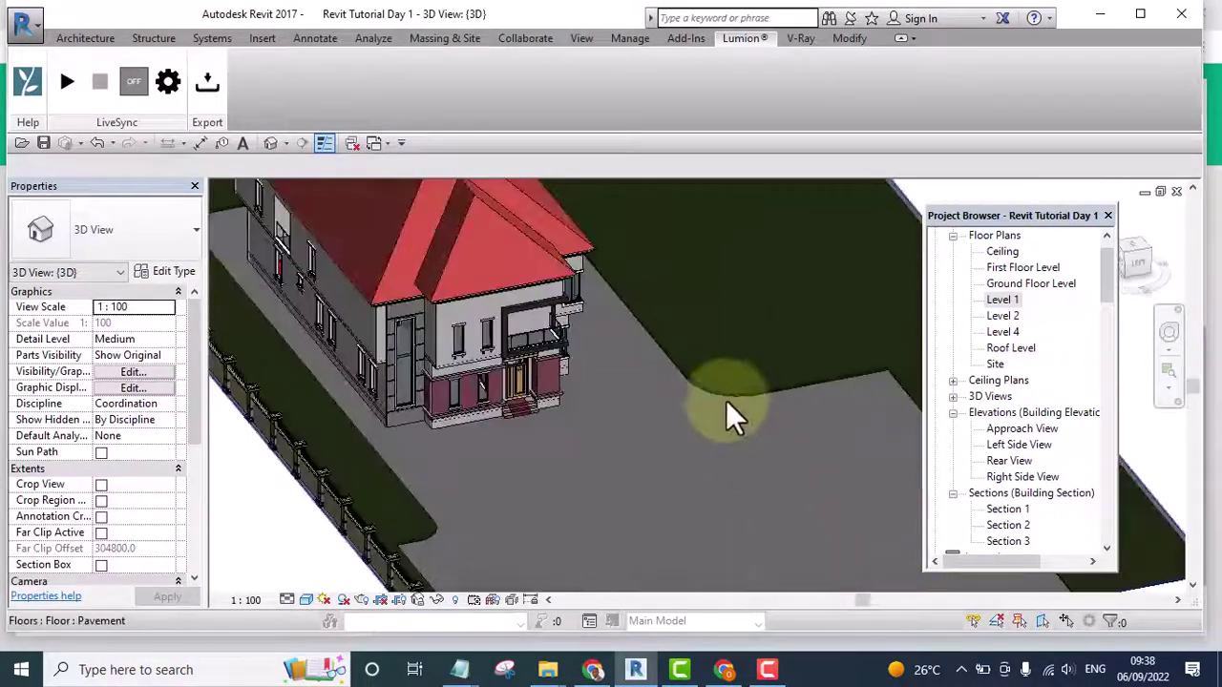
scroll(638, 476, "down", 5)
middle_click_drag(633, 464, 674, 429, "shift")
scroll(411, 458, "up", 6)
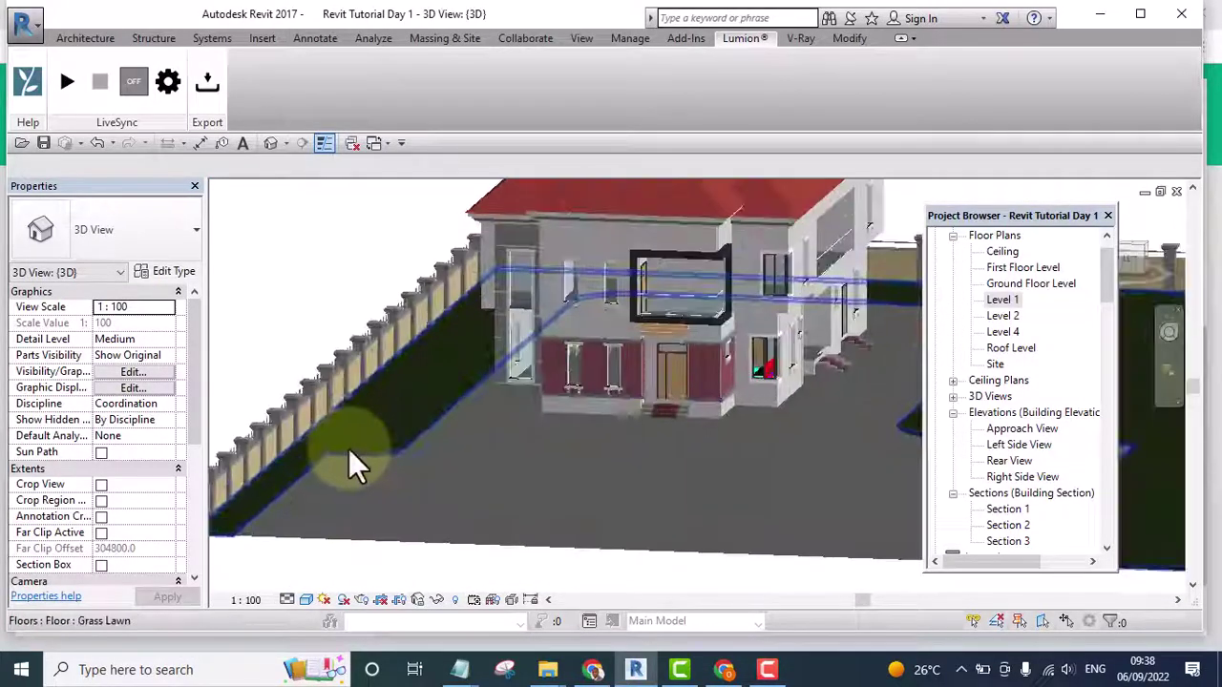
middle_click_drag(430, 486, 524, 512, "shift")
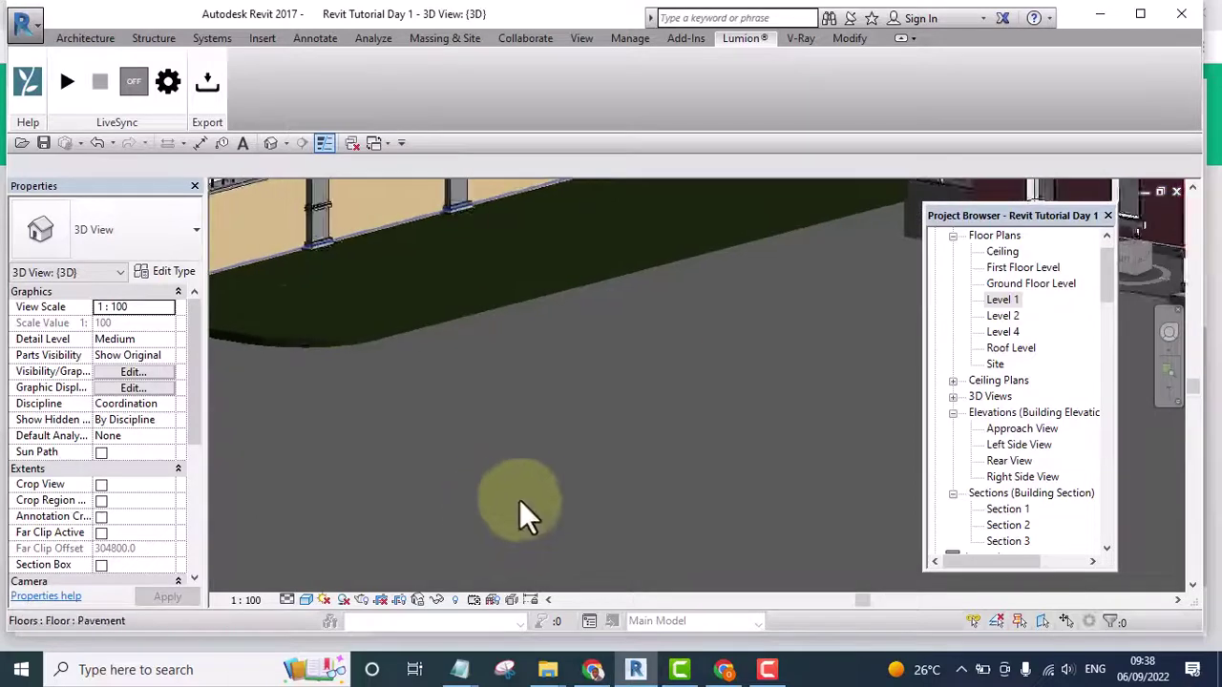
scroll(573, 482, "down", 5)
scroll(441, 456, "up", 2)
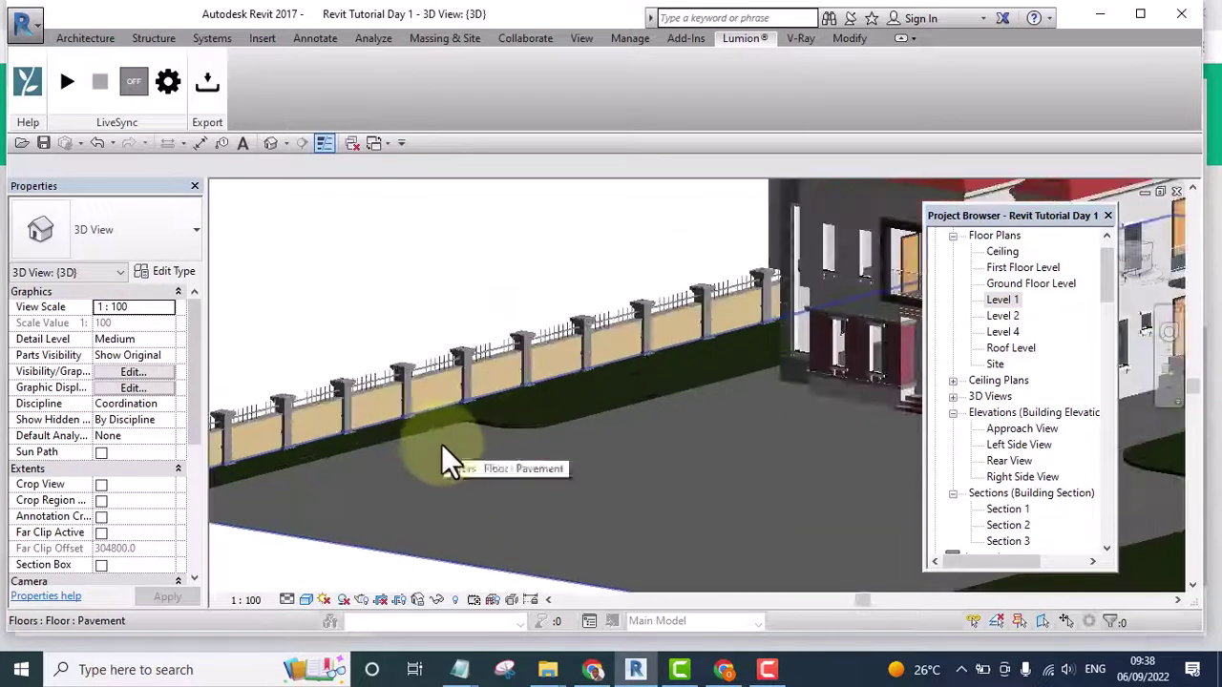
scroll(448, 444, "down", 5)
middle_click_drag(651, 386, 631, 448, "shift")
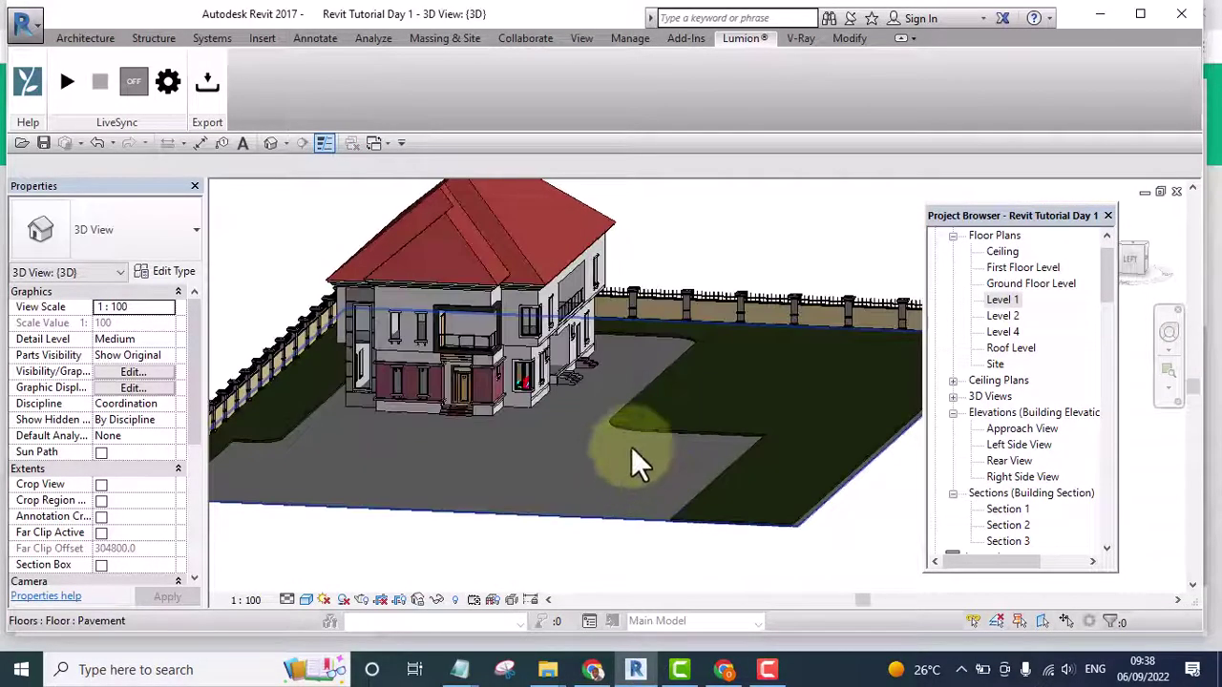
middle_click_drag(726, 413, 732, 474, "shift")
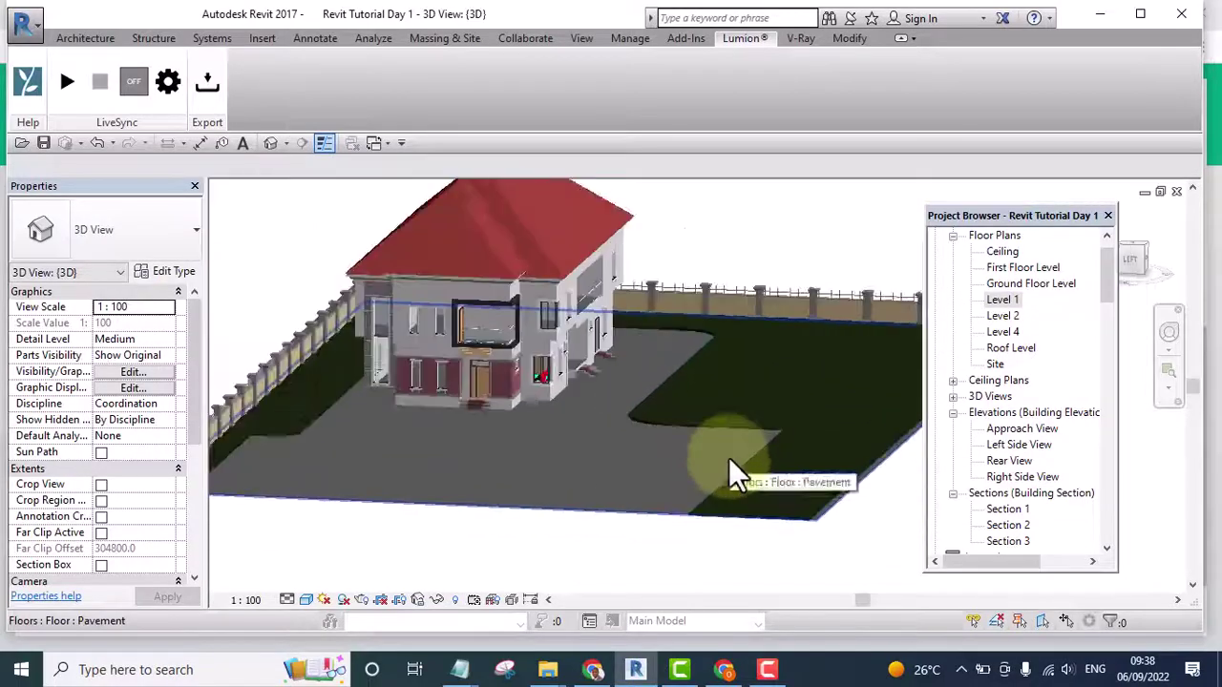
scroll(719, 468, "down", 1)
scroll(369, 437, "up", 2)
scroll(423, 483, "up", 3)
middle_click_drag(423, 483, 545, 436, "shift")
scroll(421, 445, "down", 2)
scroll(786, 423, "up", 5)
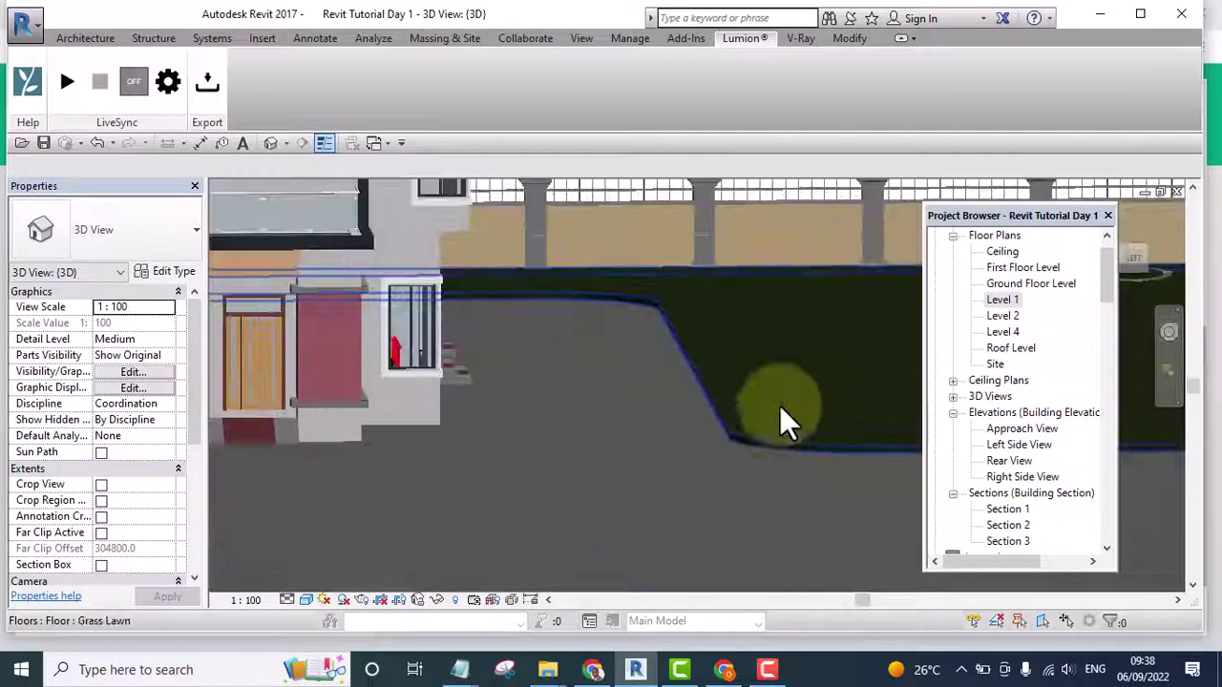
middle_click_drag(786, 423, 652, 513)
scroll(621, 496, "up", 2)
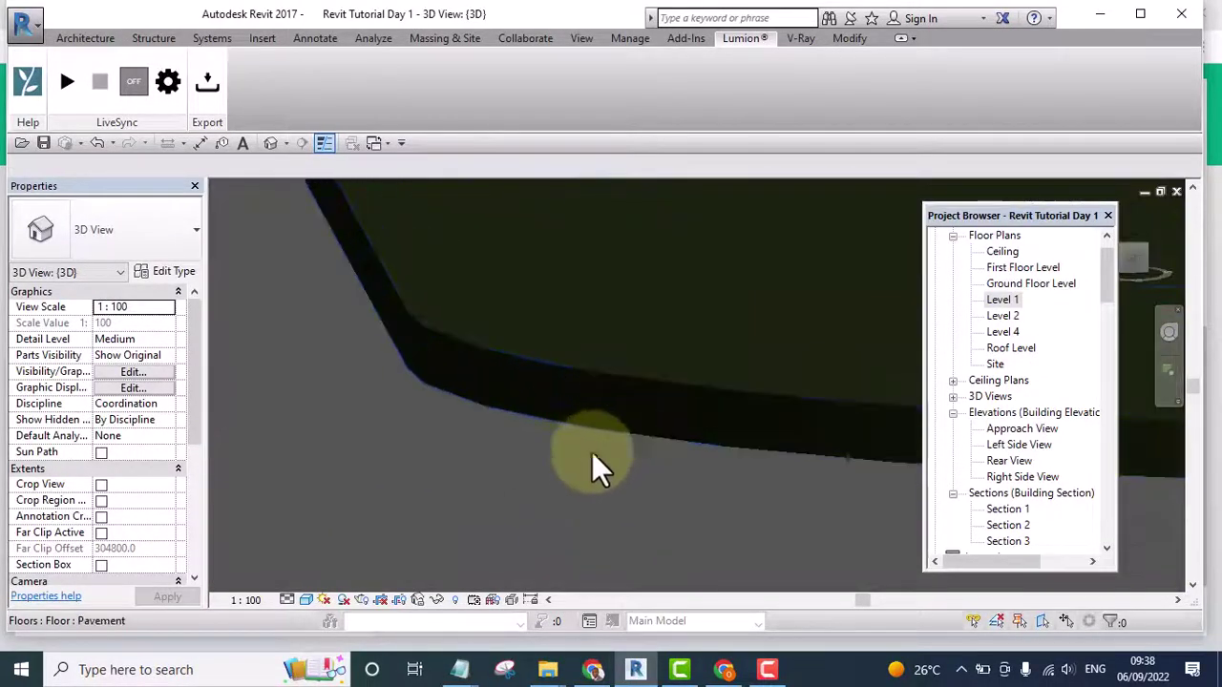